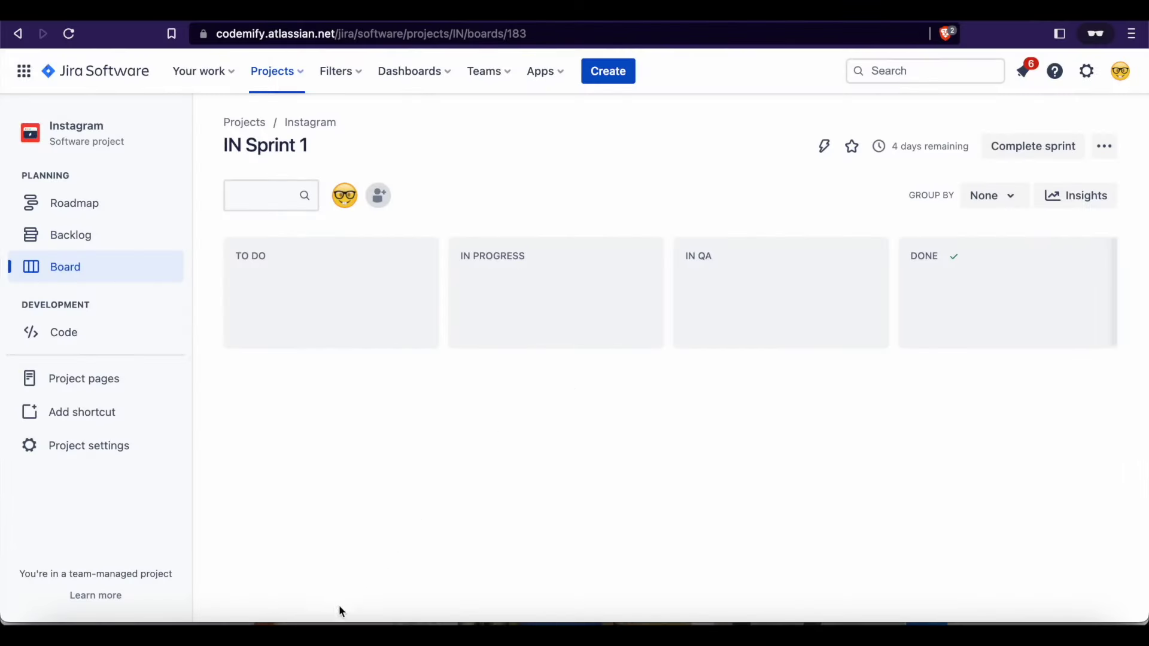
# Switch to the Instagram profile page, capture a screenshot of it with the missing follower count, and open the screenshot for viewing
pyautogui.click(329, 635)
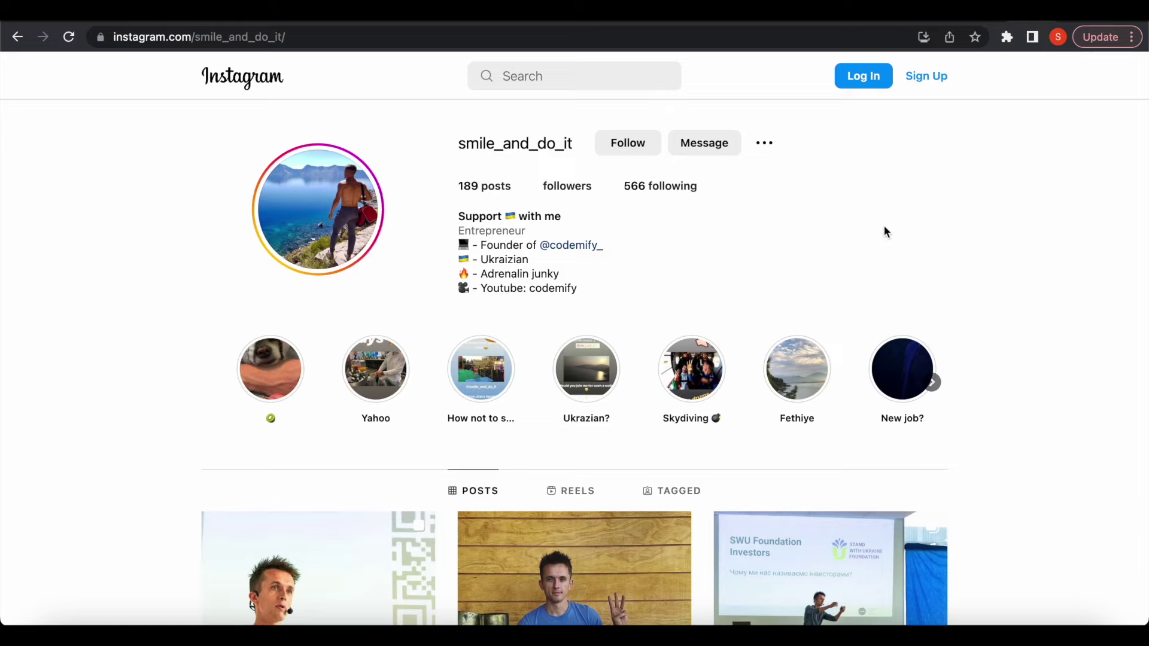
pyautogui.click(572, 187)
pyautogui.moveTo(2, 22); pyautogui.dragTo(1141, 587)
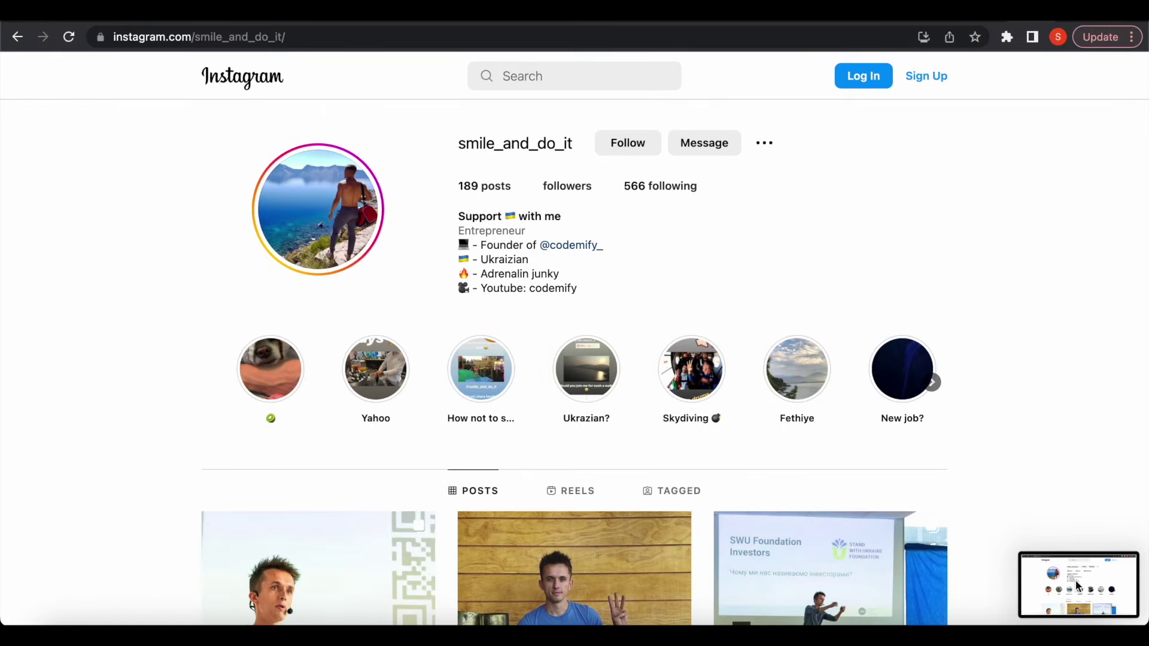
pyautogui.click(1076, 585)
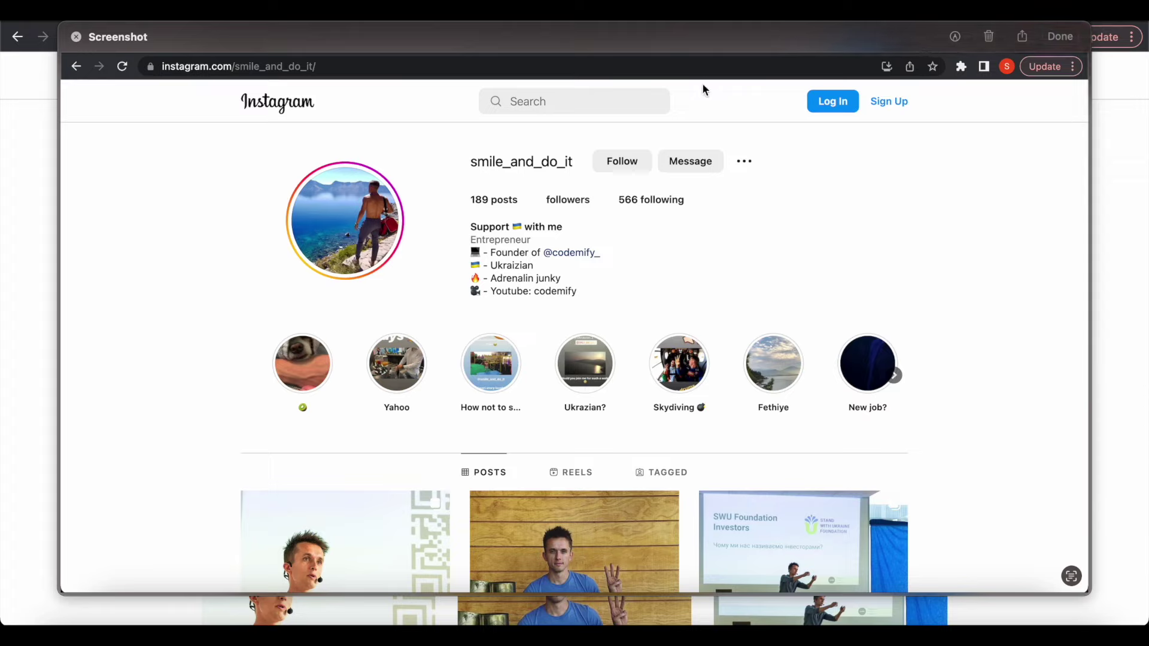
# Annotate the screenshot with a long red arrow pointing at the blank spot before "followers" and save the markup
pyautogui.click(955, 37)
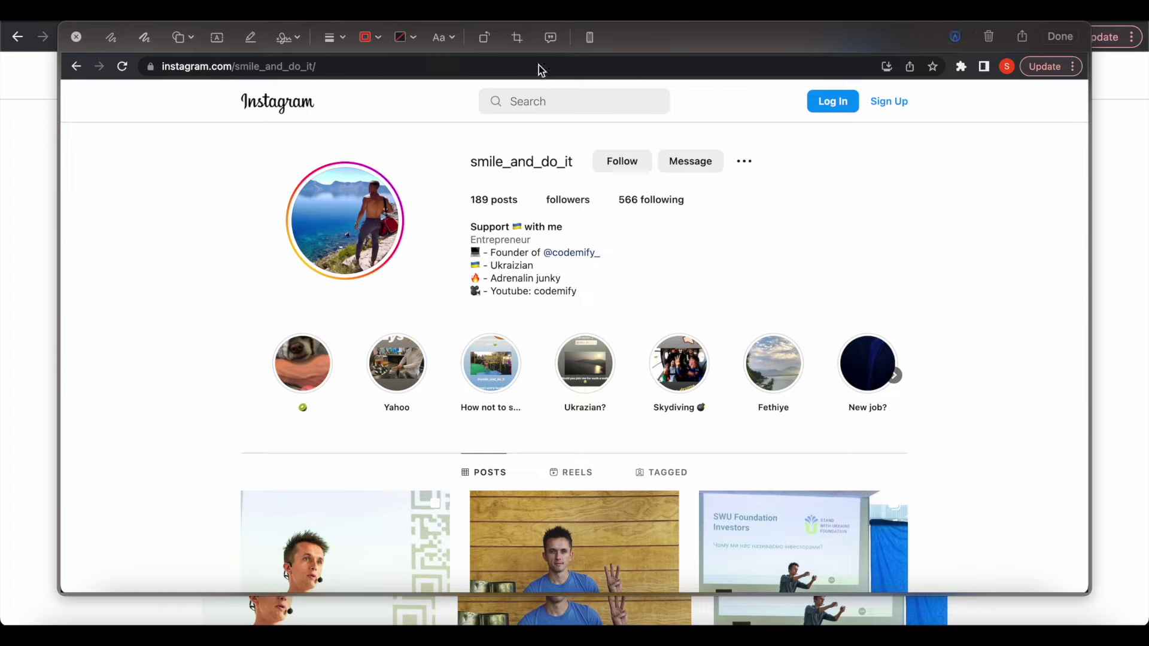
pyautogui.click(191, 37)
pyautogui.click(189, 68)
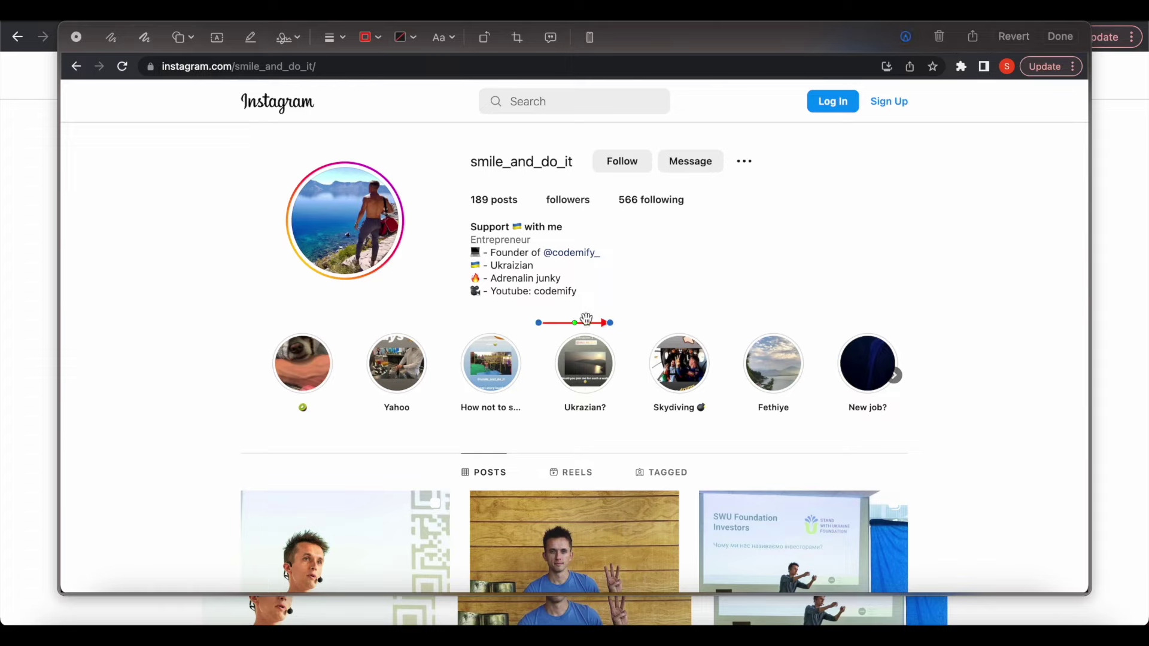
pyautogui.moveTo(610, 322); pyautogui.dragTo(538, 204)
pyautogui.moveTo(538, 324); pyautogui.dragTo(106, 554)
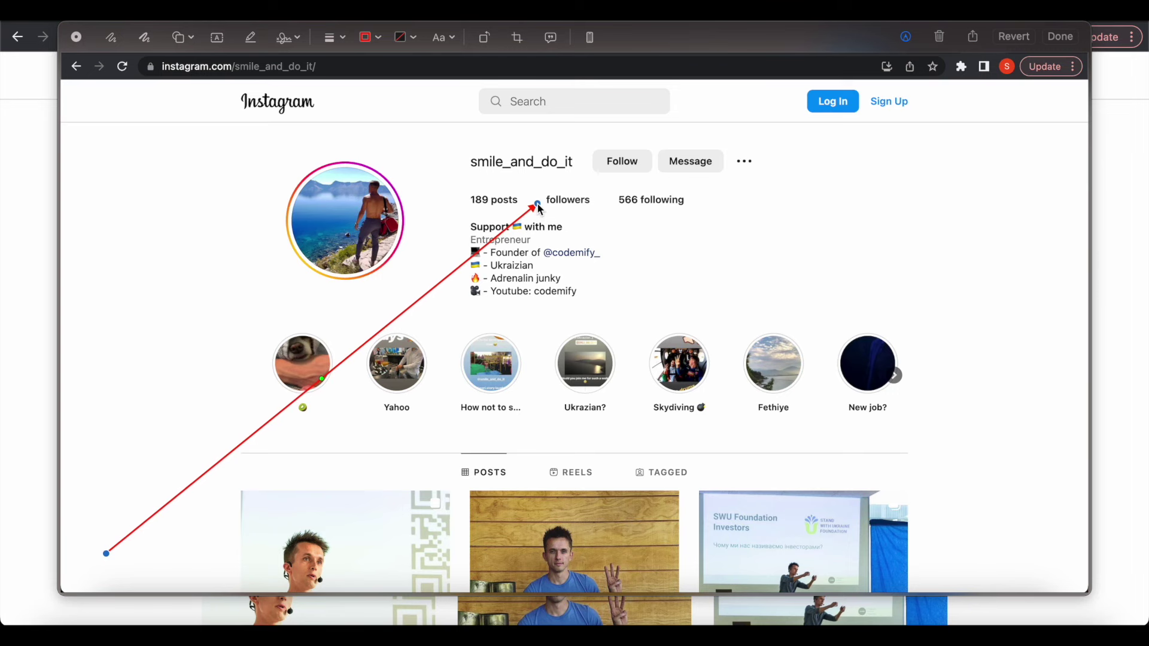
pyautogui.click(907, 196)
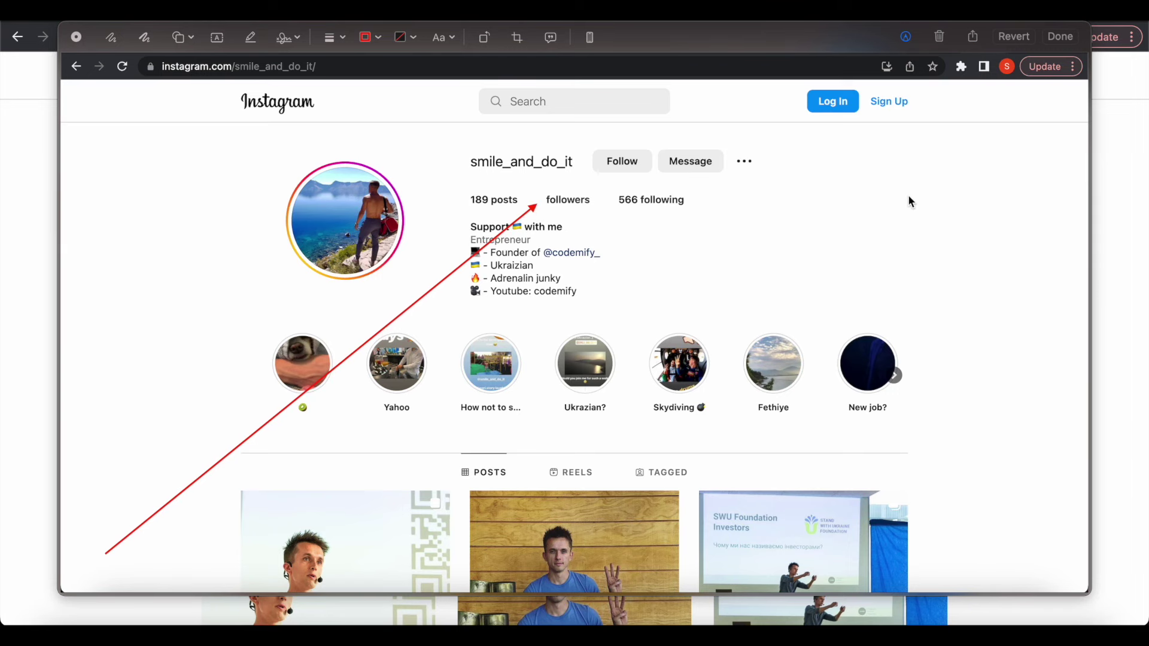
pyautogui.click(1058, 40)
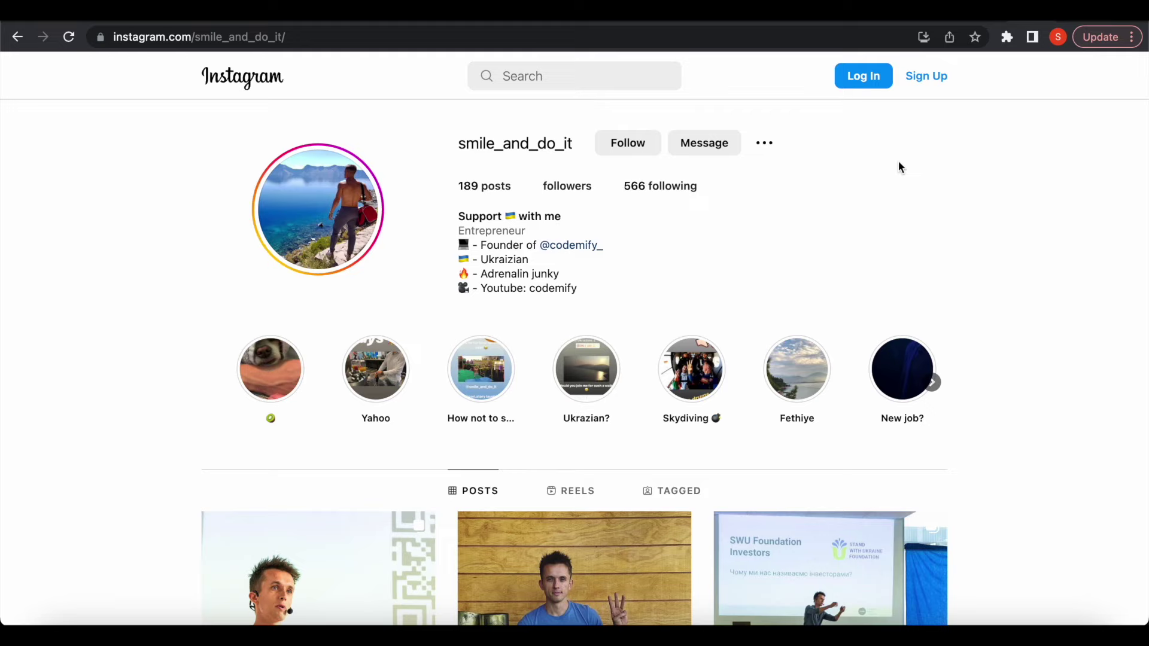
# Switch to Jira and start a new issue of type Bug in the Instagram (IN) project
pyautogui.press('super+Tab')
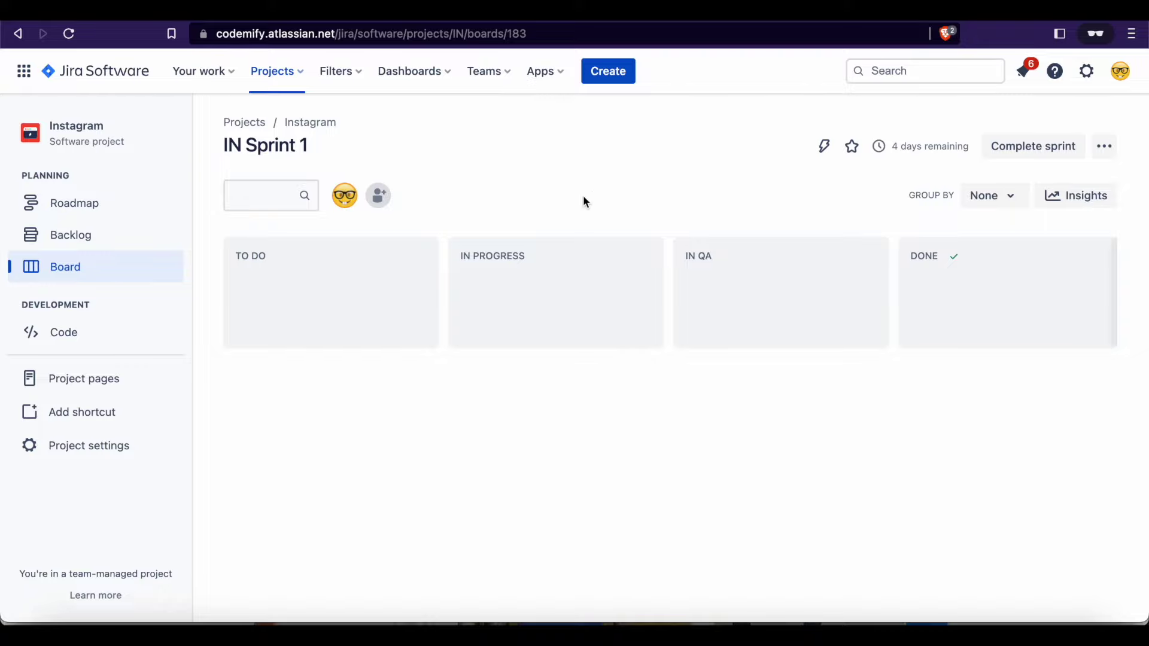
pyautogui.click(607, 72)
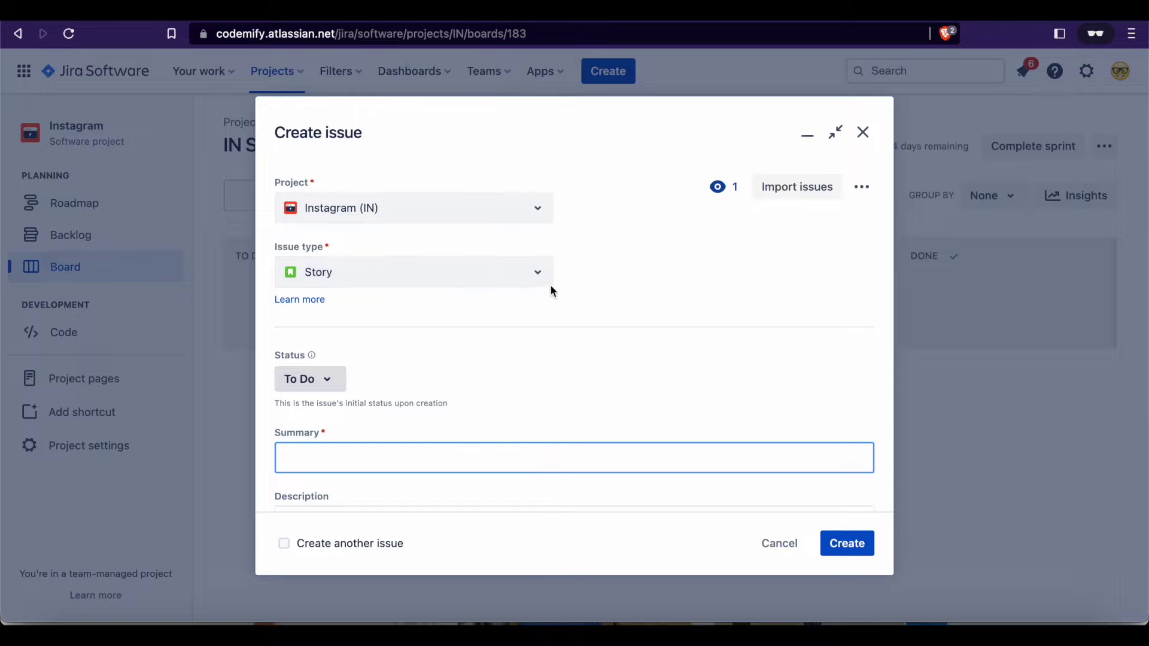
pyautogui.click(532, 284)
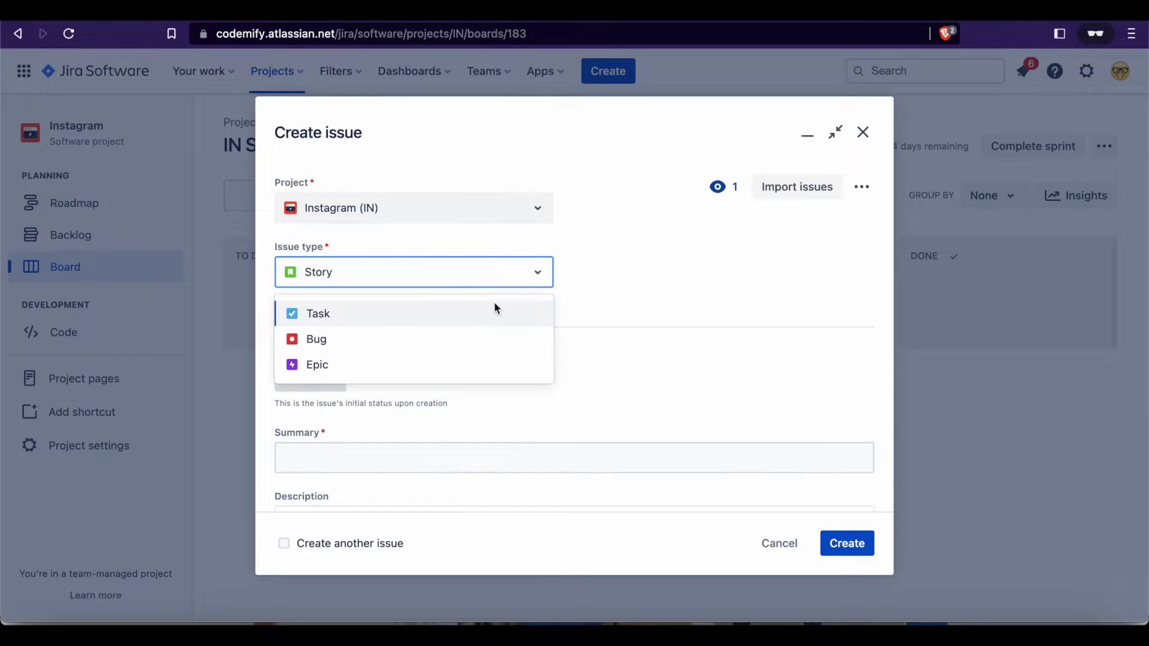
pyautogui.click(464, 339)
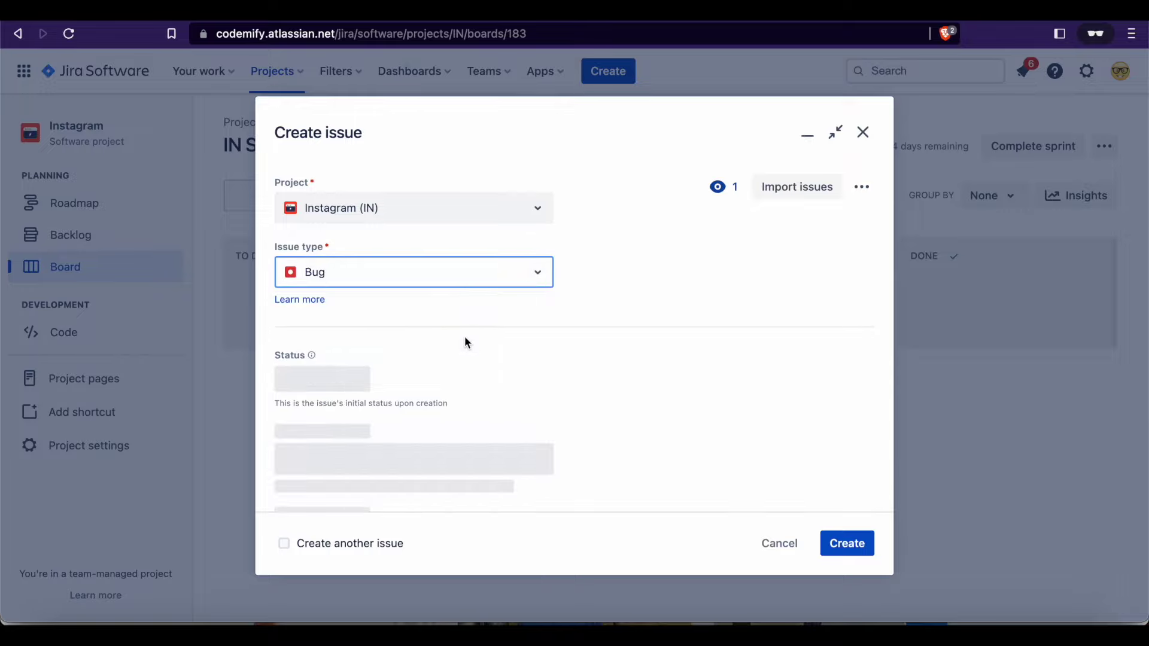
pyautogui.scroll(-3, 627, 297)
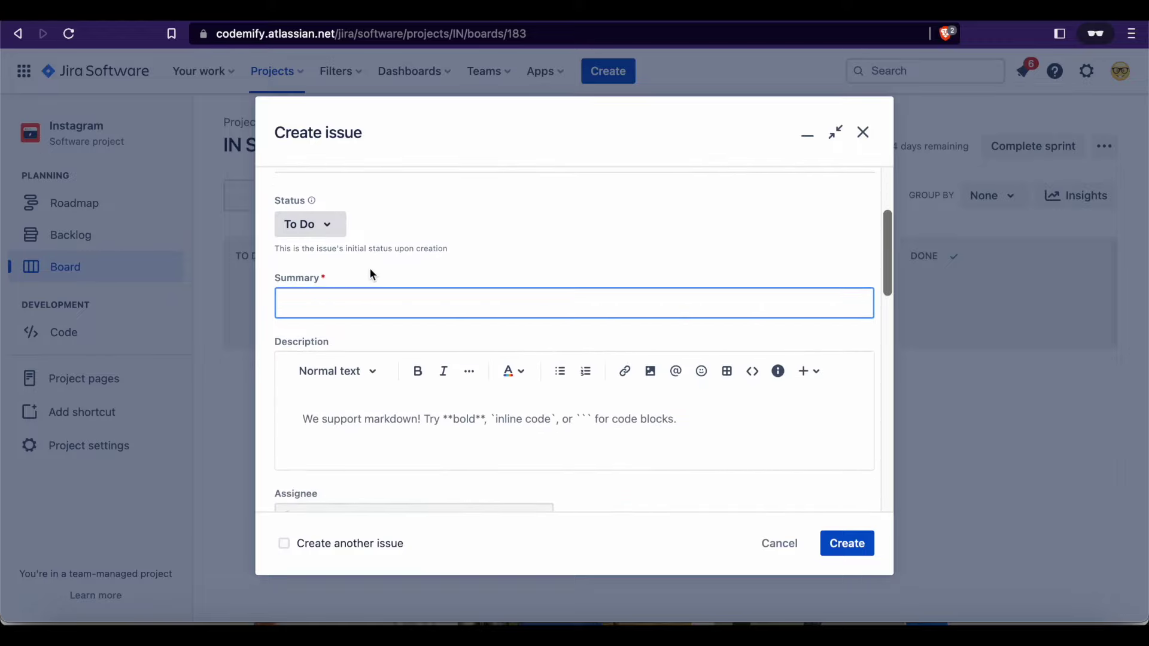
pyautogui.click(411, 270)
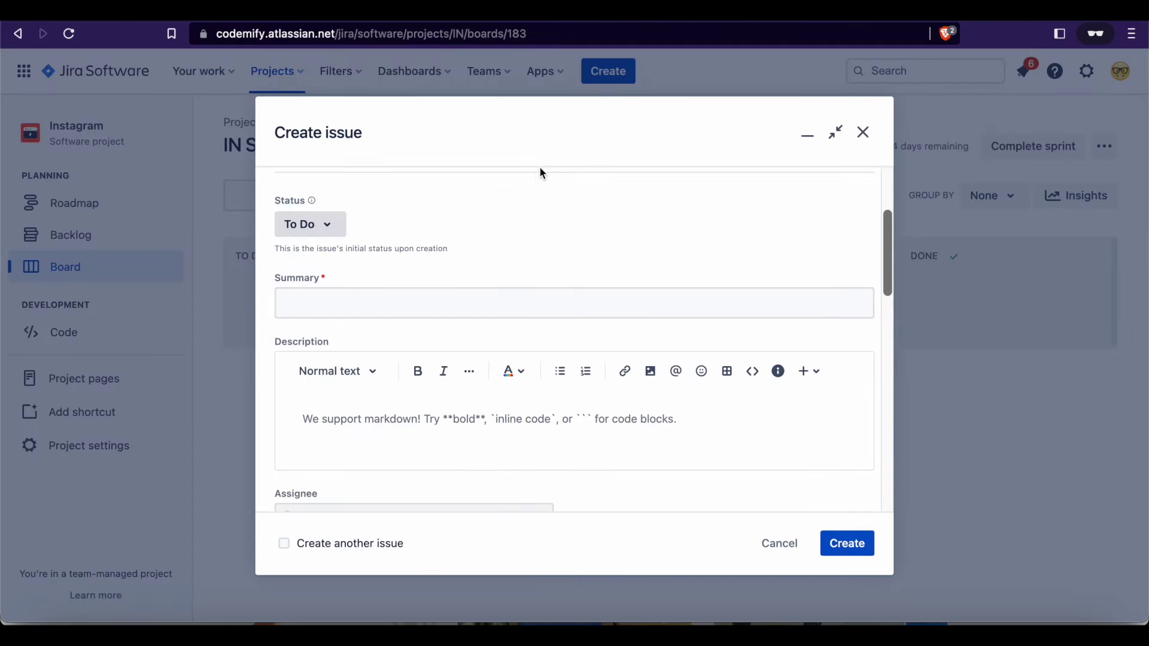
# Enter the issue summary "Amount of "followers" is missing on the users page"
pyautogui.click(345, 293)
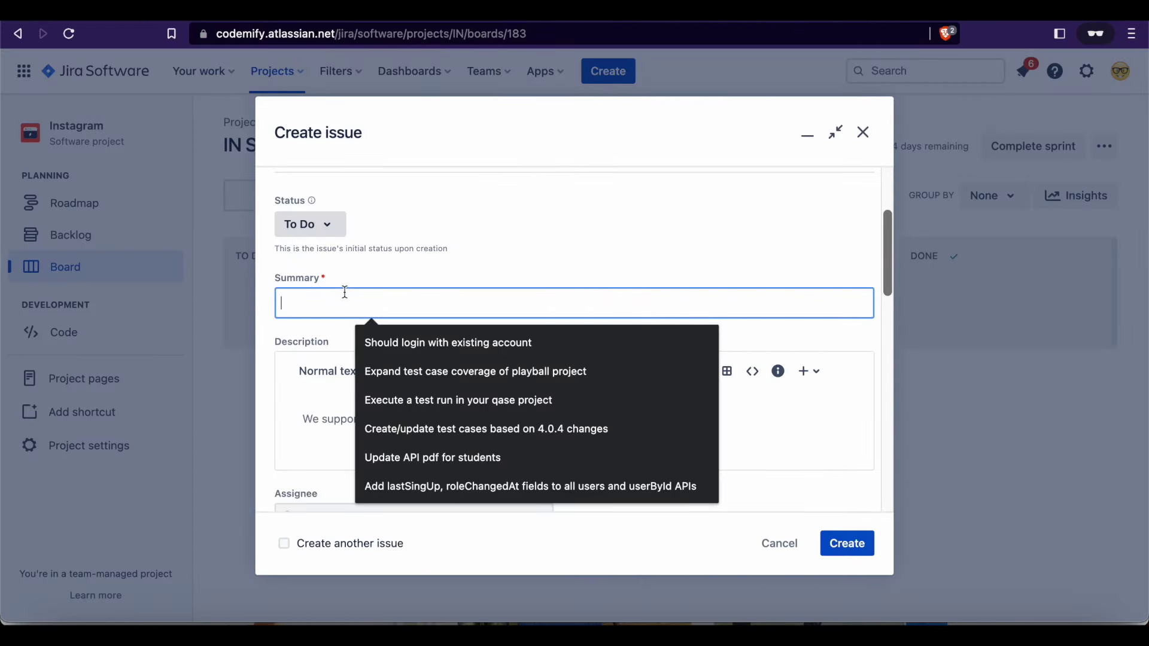
pyautogui.write('Amoun')
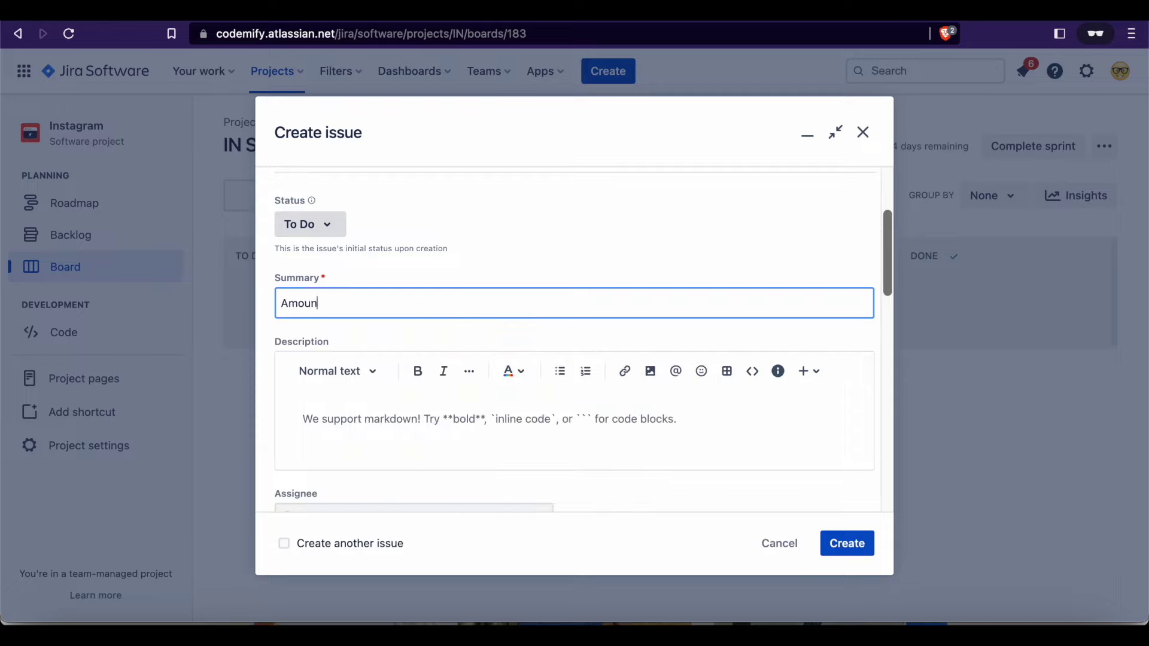
pyautogui.write('t of "f"')
pyautogui.press('Left')
pyautogui.write('followers')
pyautogui.write('is mssi')
pyautogui.press('BackSpace')
pyautogui.press('BackSpace')
pyautogui.press('BackSpace')
pyautogui.write('issing on users pagethe')
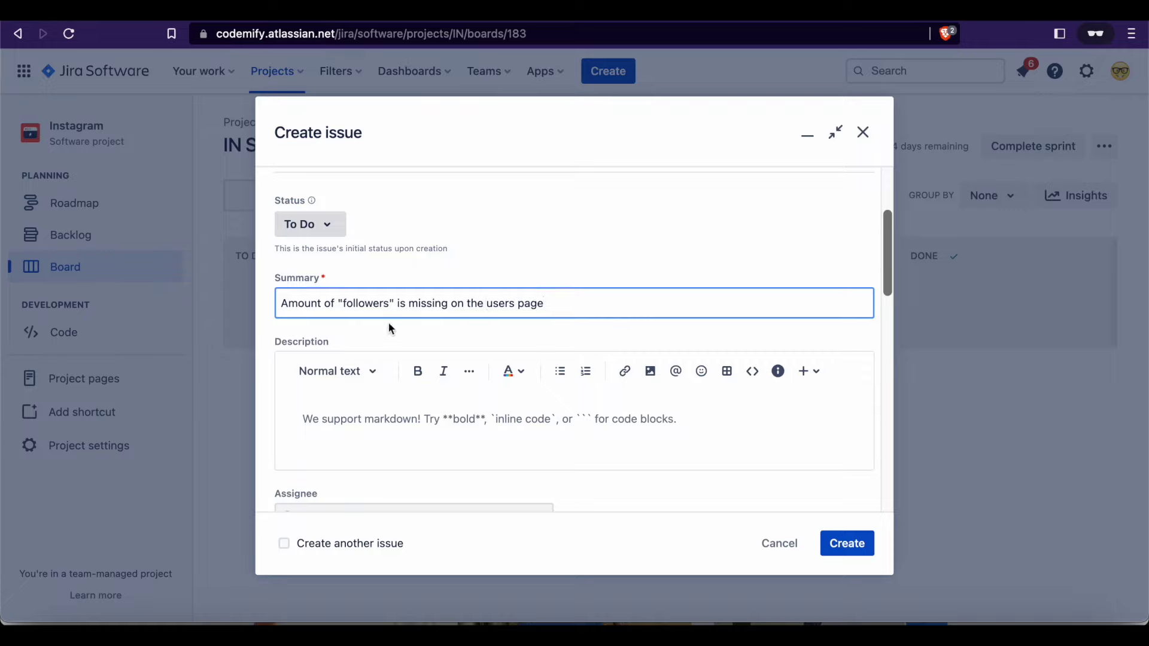
pyautogui.moveTo(280, 303); pyautogui.dragTo(446, 297)
pyautogui.moveTo(559, 302); pyautogui.dragTo(449, 305)
pyautogui.click(610, 302)
pyautogui.tripleClick(282, 303)
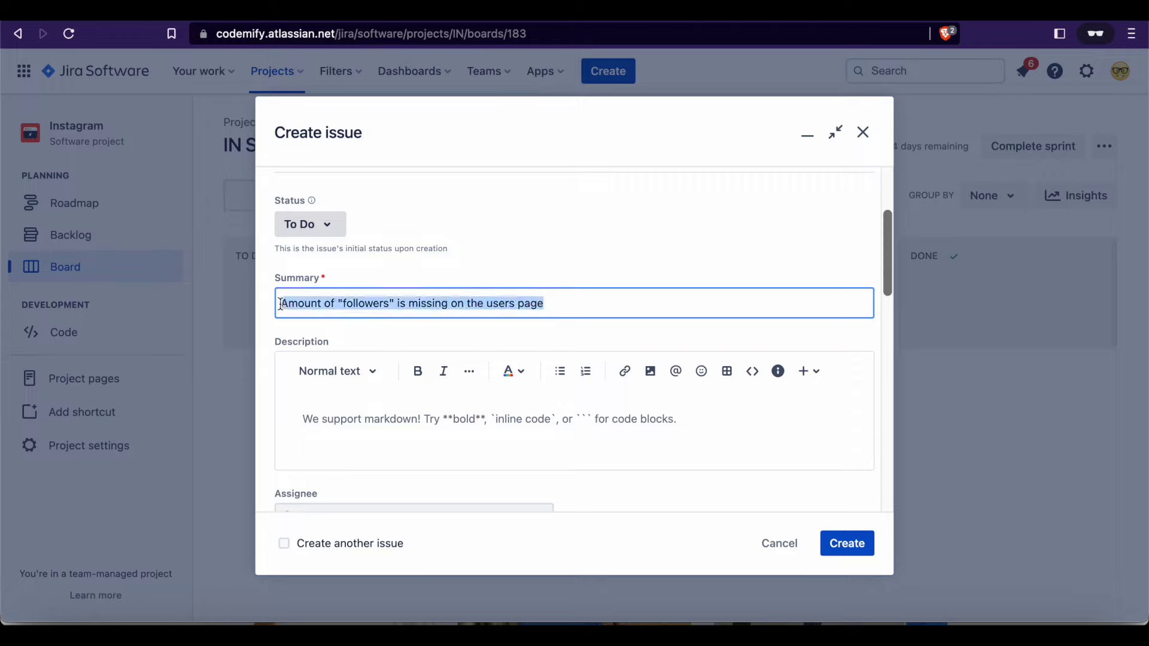
pyautogui.click(595, 301)
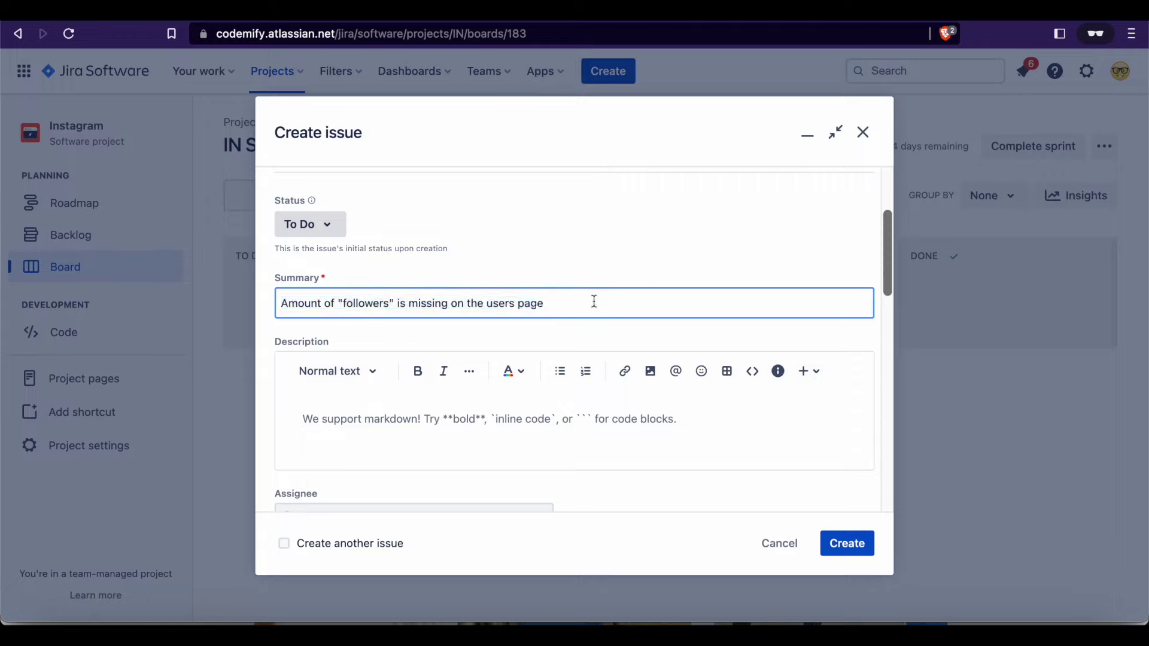
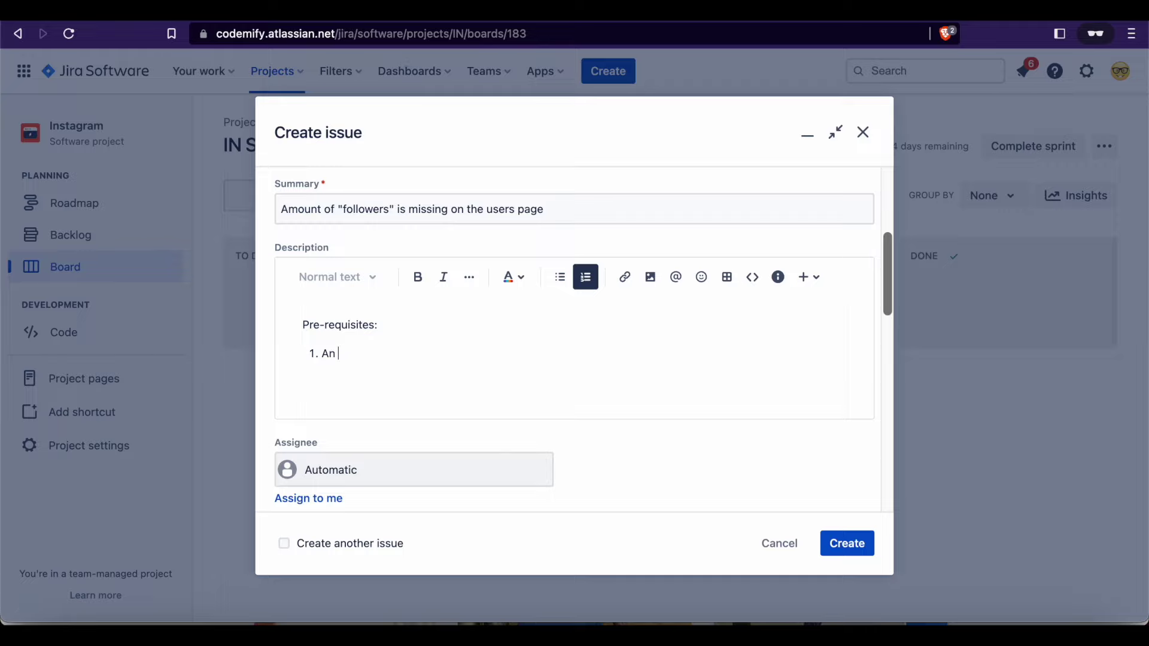
# Complete the first pre-requisite in the description as "An existing account with followers"
pyautogui.write('existing account with')
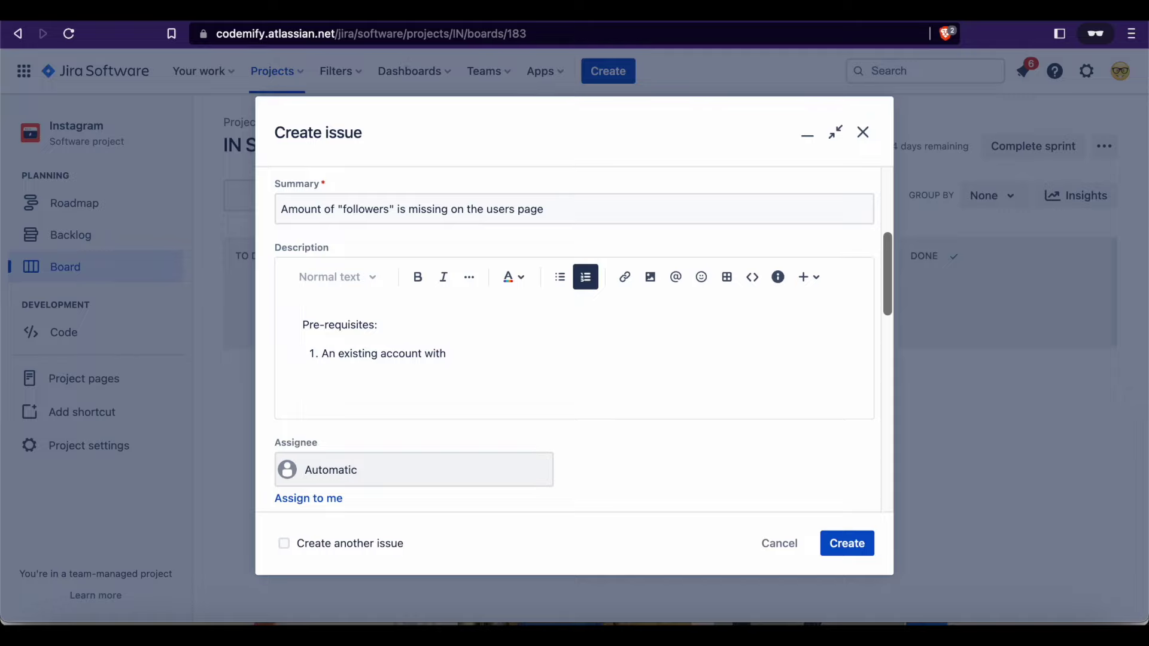
pyautogui.write(' multip')
pyautogui.write('le followers')
pyautogui.press('BackSpace')
# Append the parenthetical note "(is not important)" to the first pre-requisite
pyautogui.write('(ao')
pyautogui.press('BackSpace')
pyautogui.write('mount ')
pyautogui.write('few')
pyautogui.press('BackSpace')
pyautogui.press('BackSpace')
pyautogui.press('BackSpace')
pyautogui.write('doe')
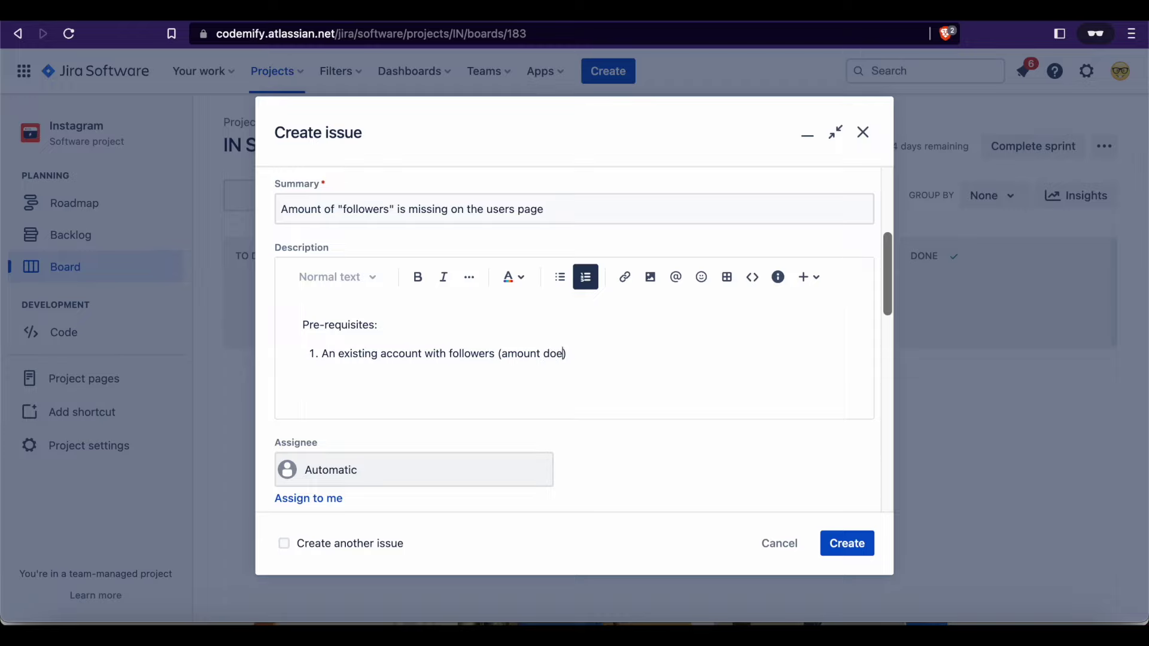
pyautogui.write("sn't matter")
pyautogui.hotkey('alt', 'BackSpace')
pyautogui.hotkey('alt', 'BackSpace')
pyautogui.hotkey('alt', 'BackSpace')
pyautogui.write('is not important')
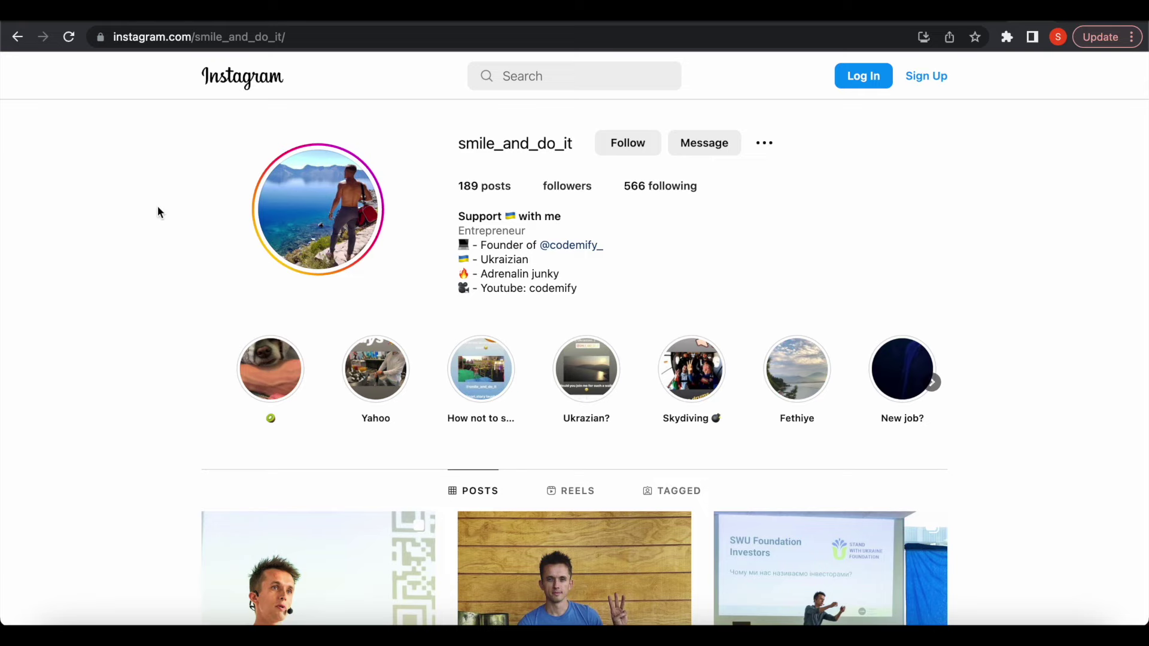
pyautogui.press('super+Tab')
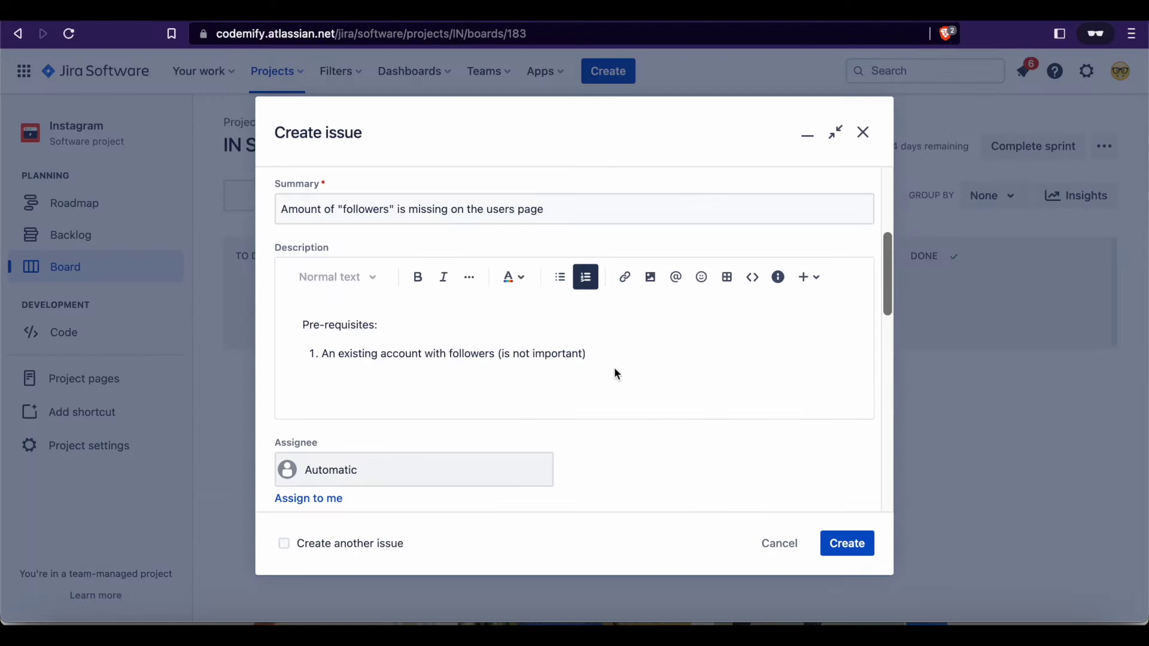
pyautogui.press('super+Tab')
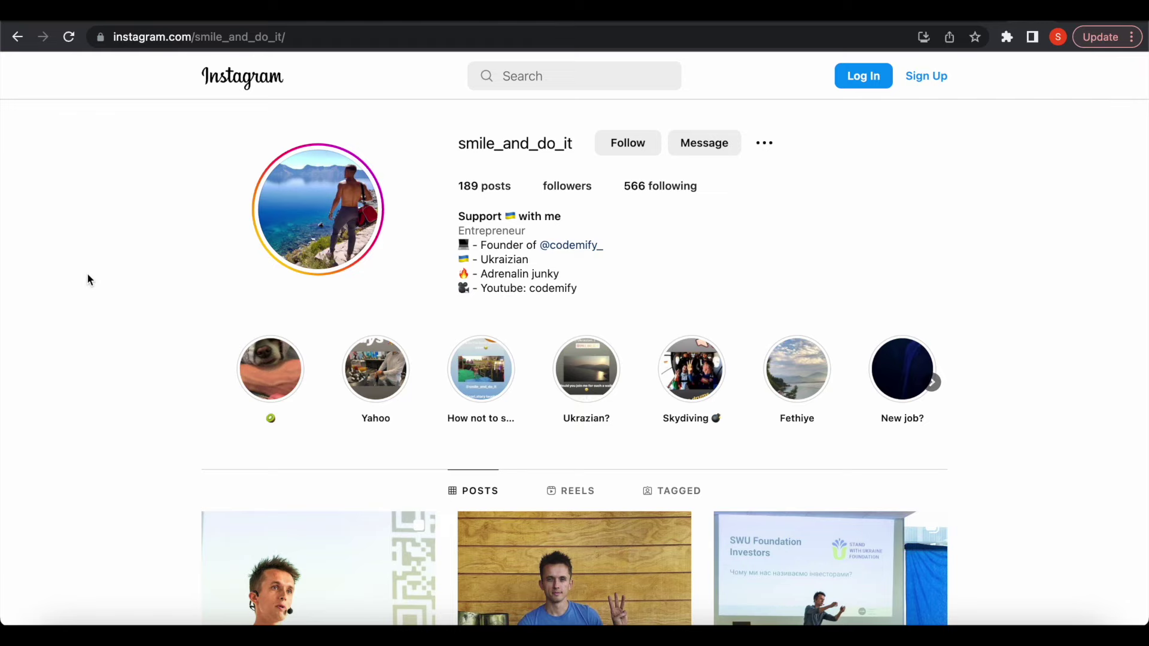
pyautogui.press('super+Tab')
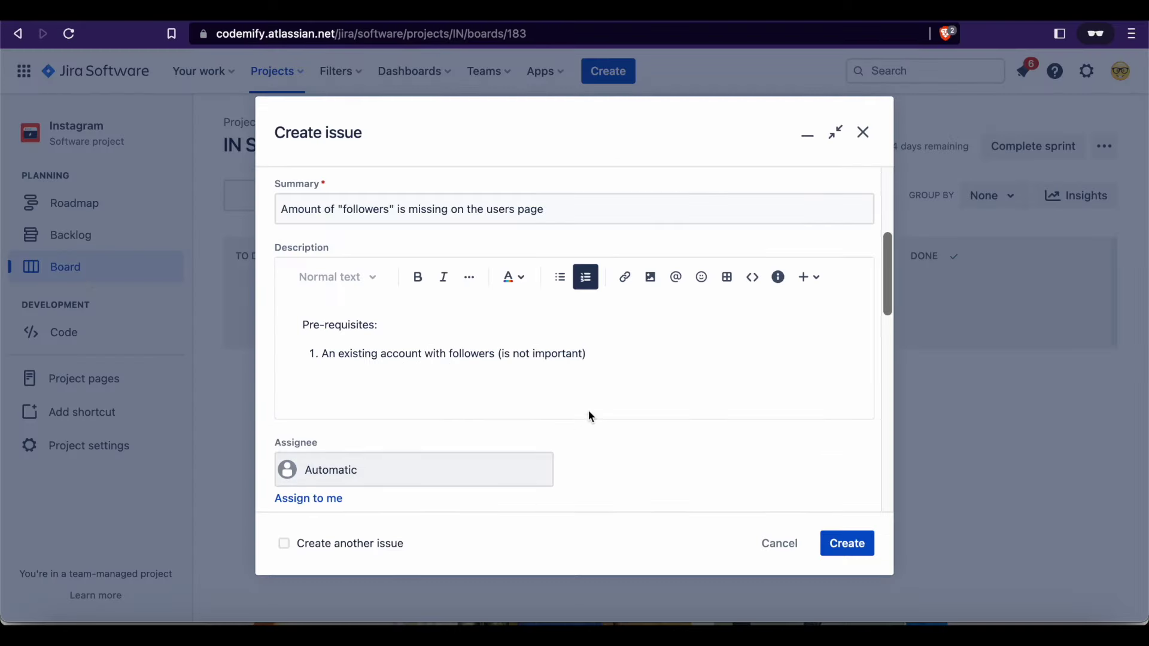
# End the numbered pre-requisites list and start a normal paragraph below it after a blank line
pyautogui.press('Return')
pyautogui.press('BackSpace')
pyautogui.press('Return')
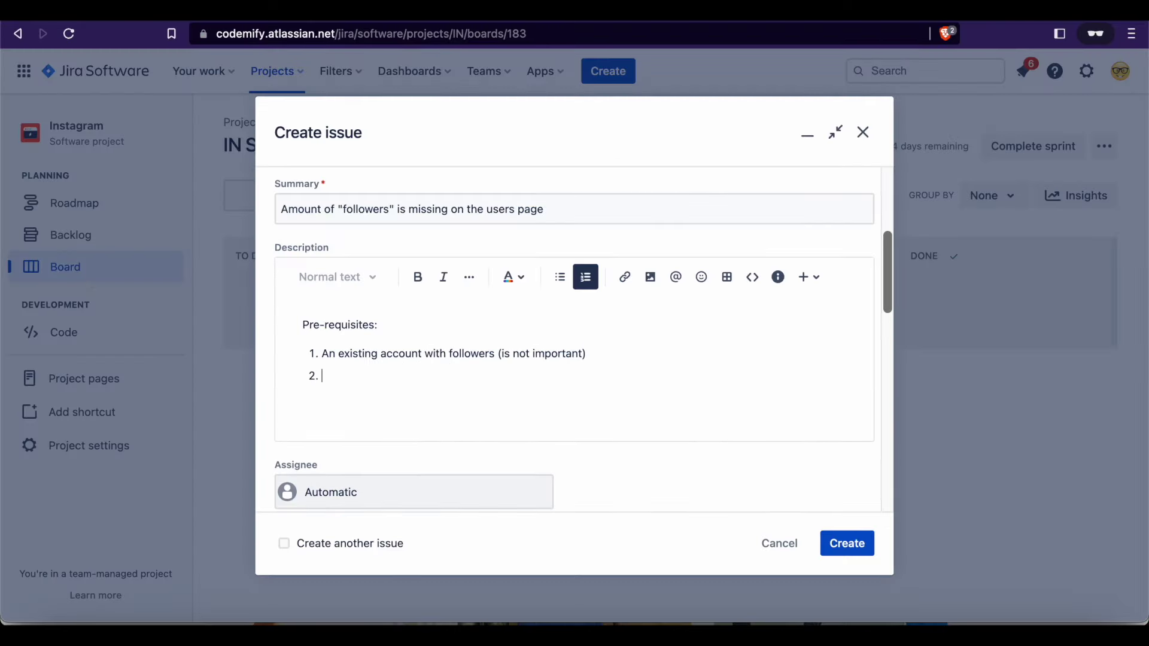
pyautogui.press('Return')
pyautogui.press('Return')
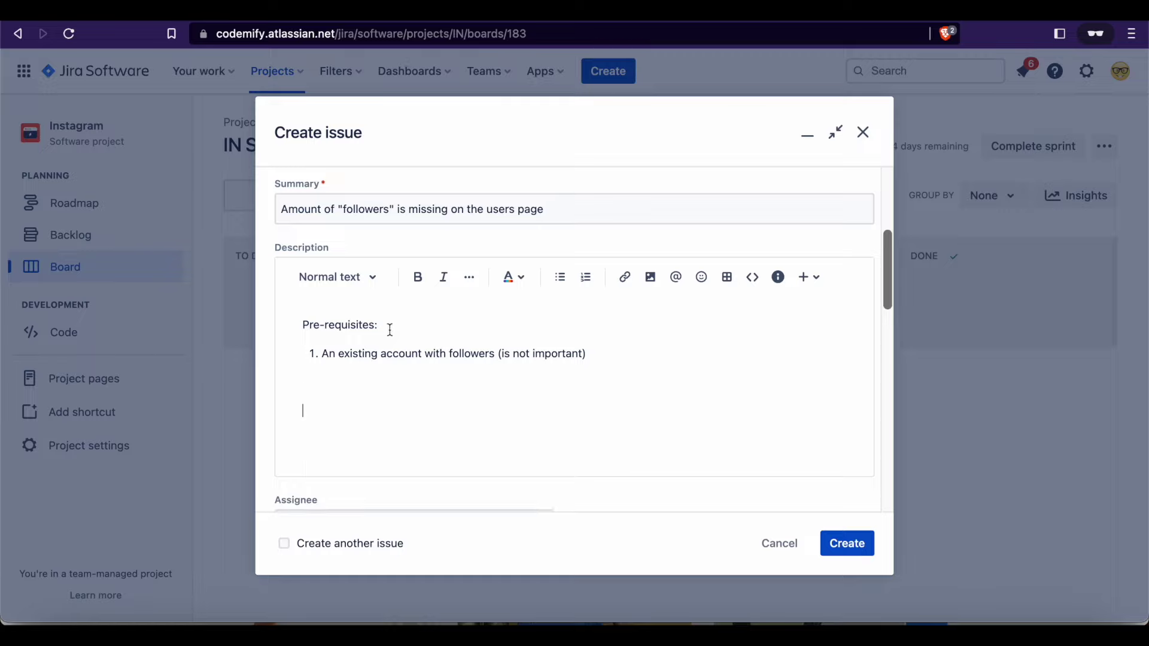
# Make the "Pre-requisites:" heading in the description bold
pyautogui.moveTo(388, 325); pyautogui.dragTo(294, 323)
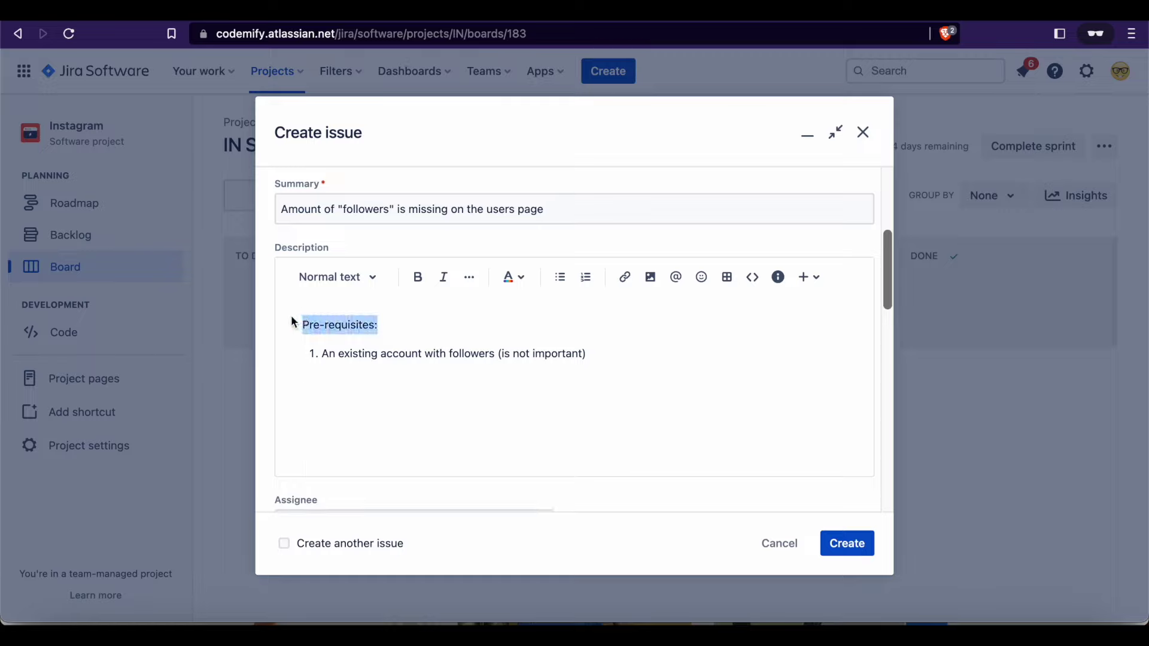
pyautogui.hotkey('ctrl', 'b')
pyautogui.click(353, 418)
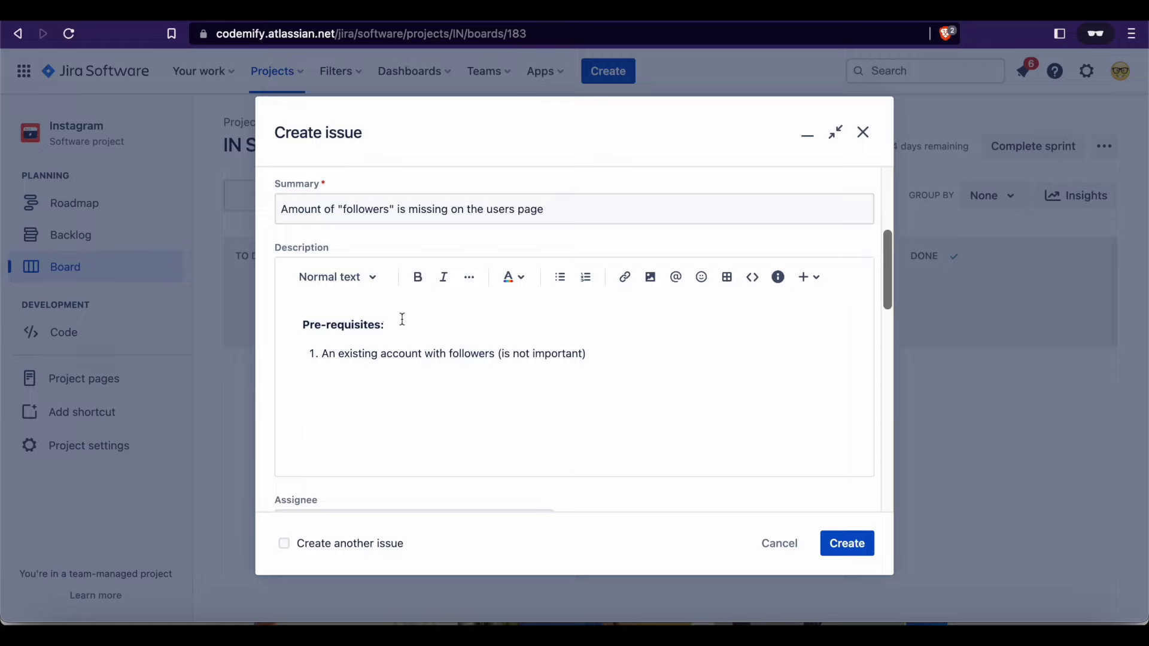
pyautogui.moveTo(403, 320); pyautogui.dragTo(301, 322)
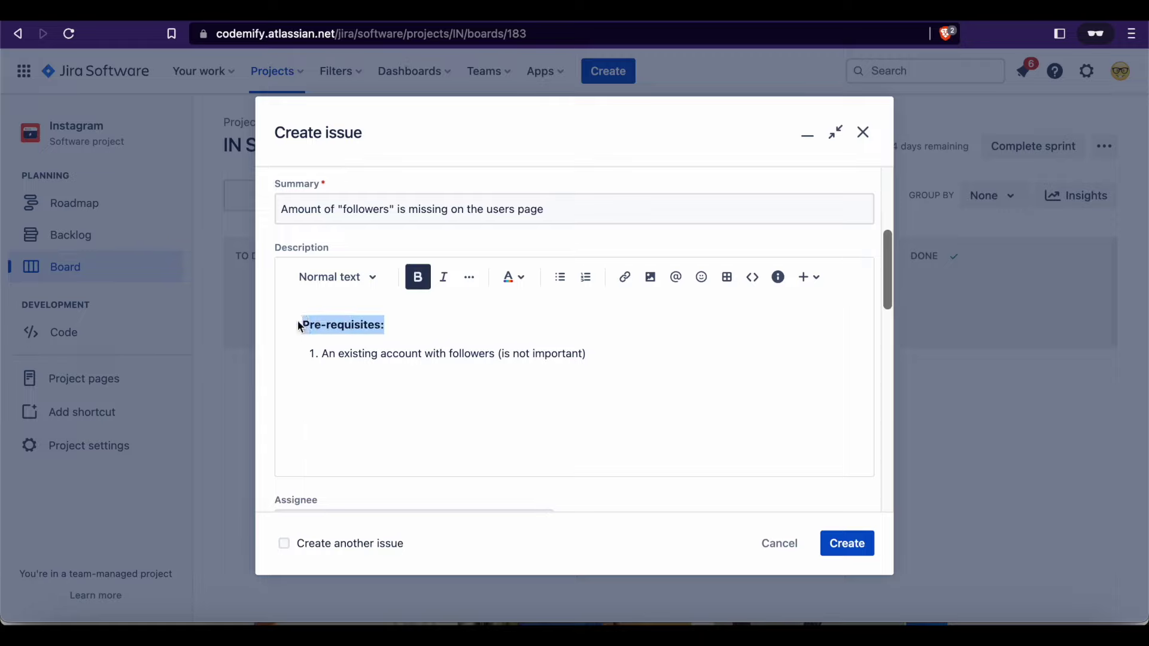
pyautogui.click(411, 328)
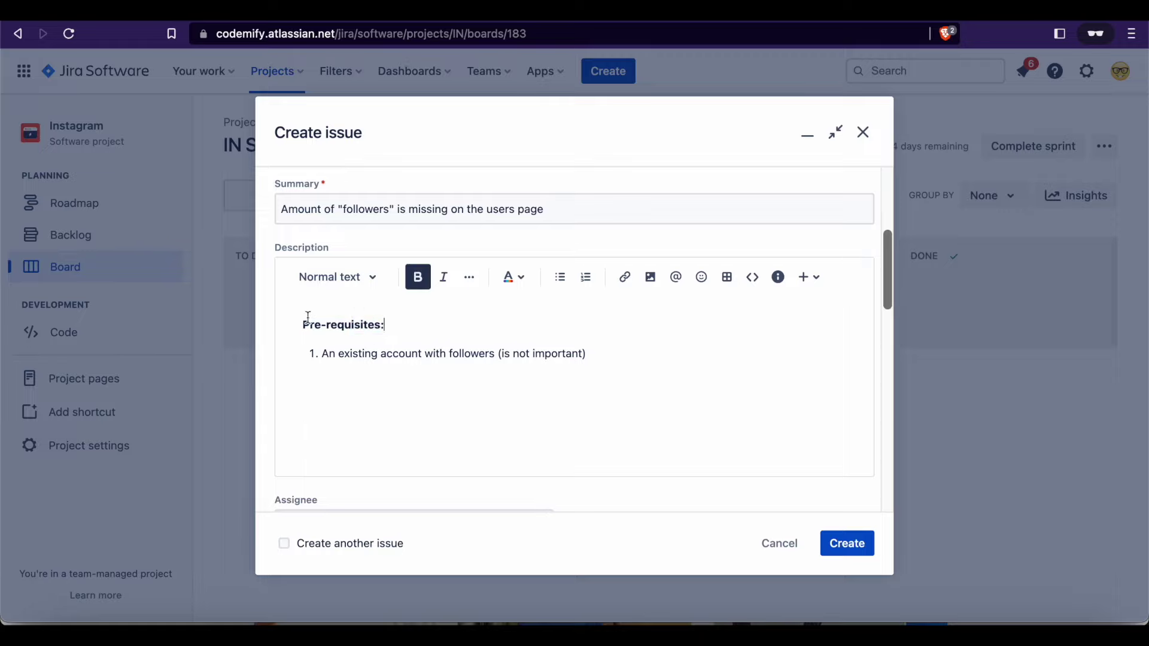
# Add a bold "Environment:" heading below the pre-requisites list, with an empty line under it
pyautogui.click(347, 384)
pyautogui.press('Return')
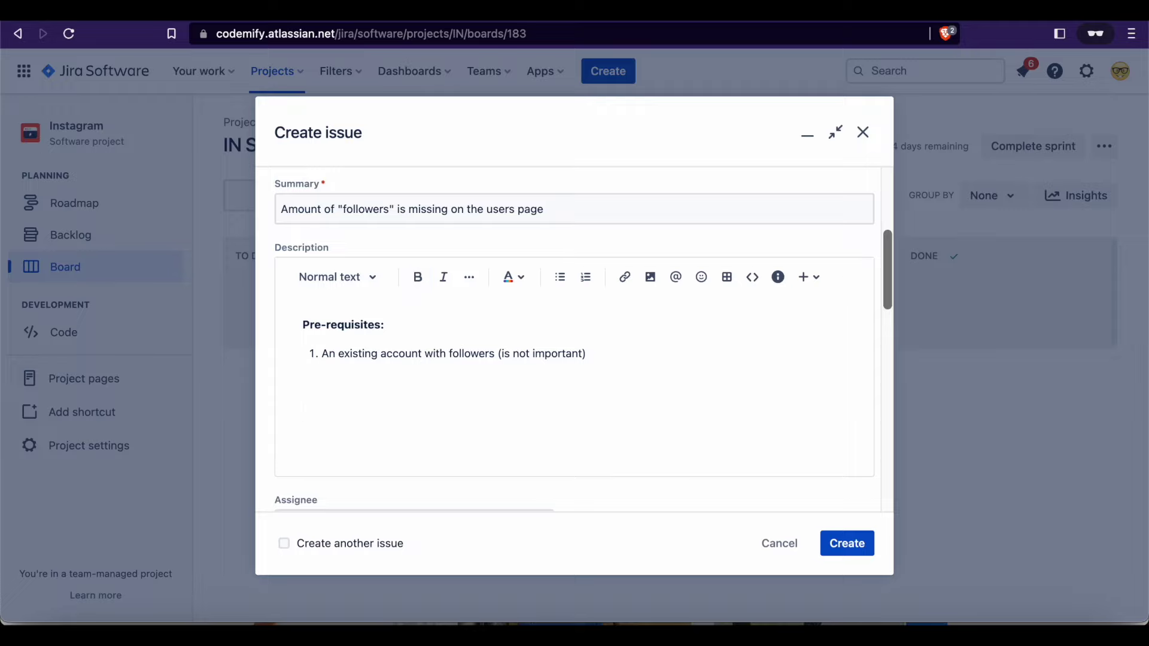
pyautogui.write('Environment:')
pyautogui.press('Return')
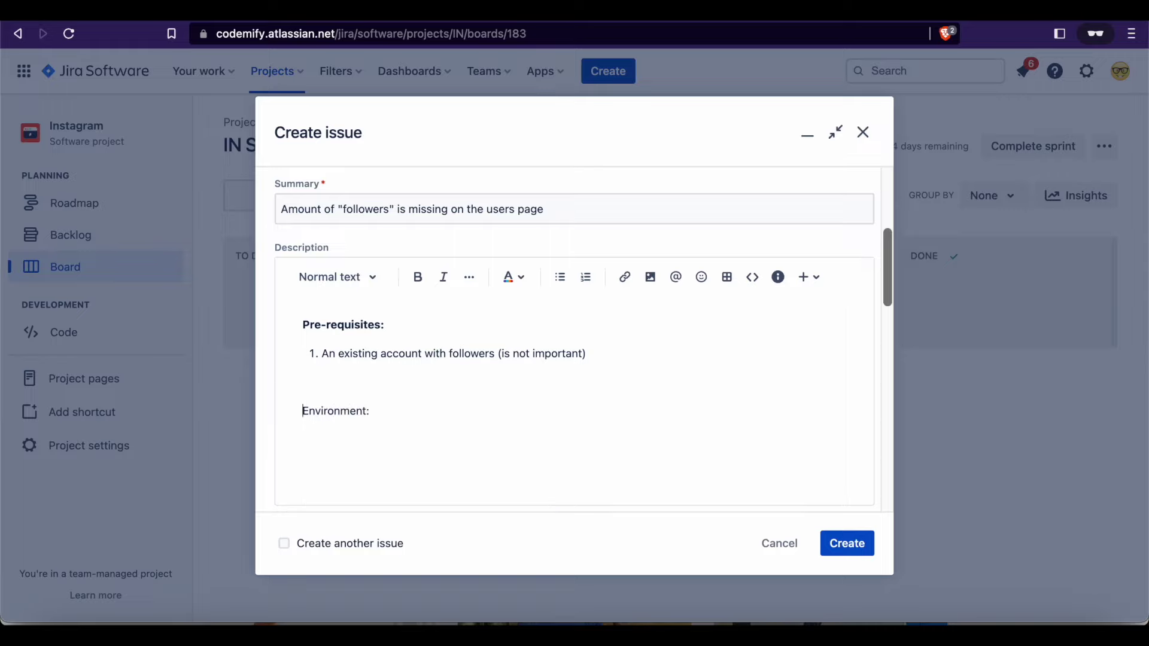
pyautogui.hotkey('shift', 'End')
pyautogui.hotkey('ctrl', 'b')
pyautogui.press('Down')
# Switch to Chrome, open its About page and select the full browser version string for copying
pyautogui.press('super+Tab')
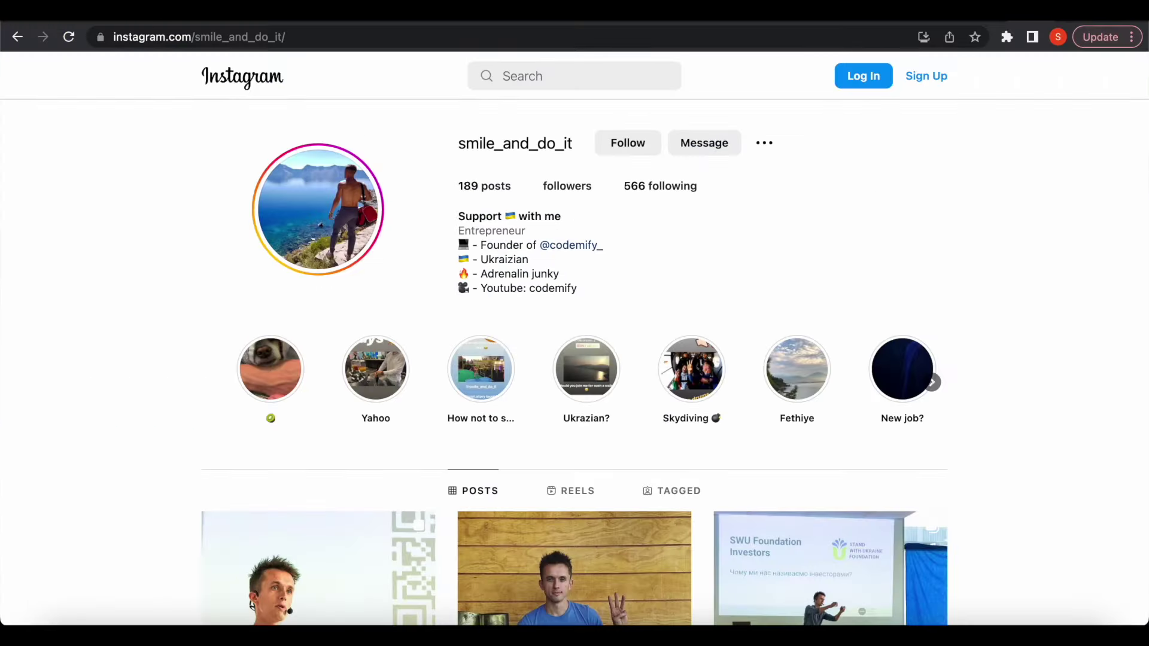
pyautogui.click(51, 9)
pyautogui.click(66, 11)
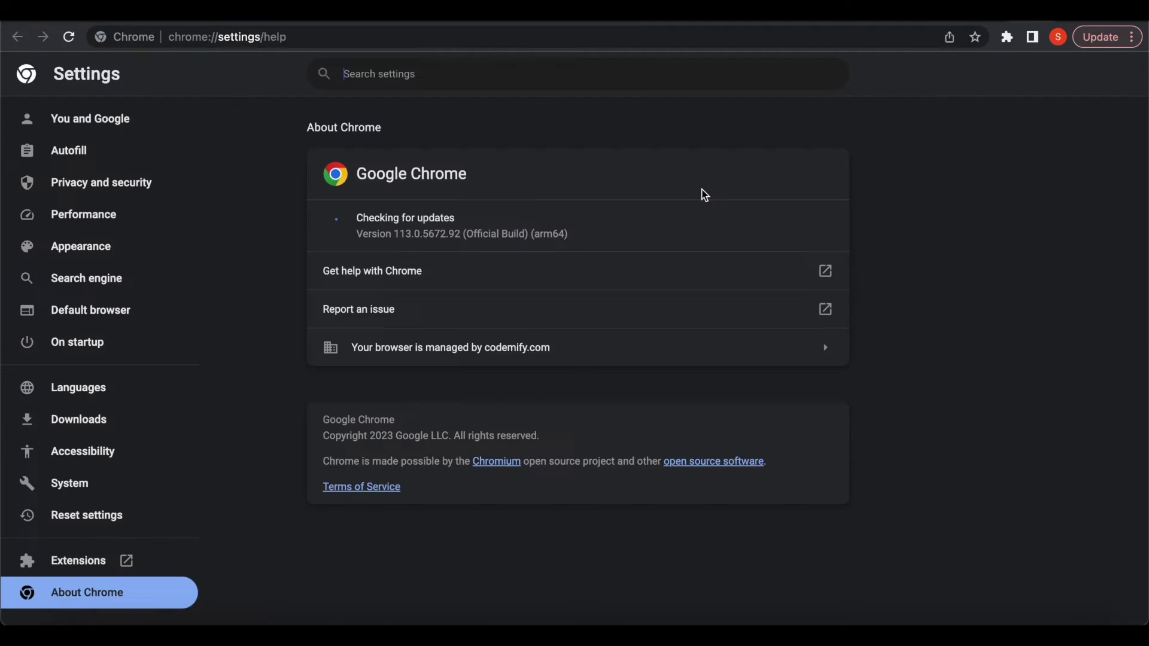
pyautogui.moveTo(578, 240); pyautogui.dragTo(359, 235)
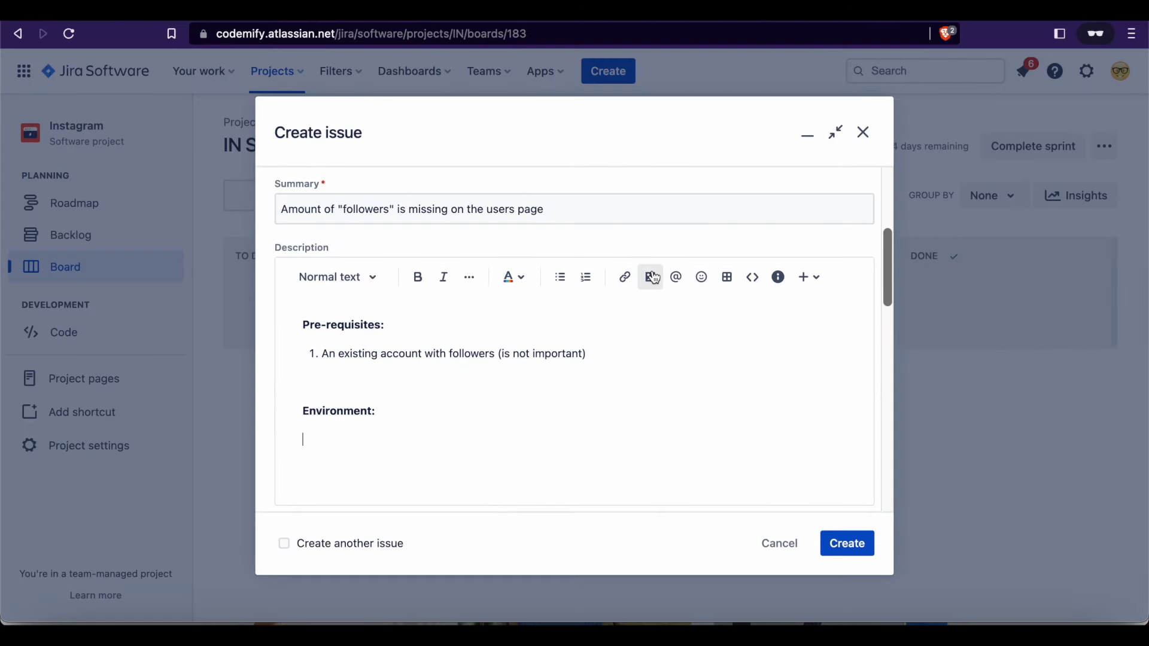
# Add the line "Chrome Version 113.0.5672.92 (Official Build) (arm64)" under the Environment heading in the Jira description
pyautogui.write('Version 113.0.5672.92 (Official Build) (arm64)')
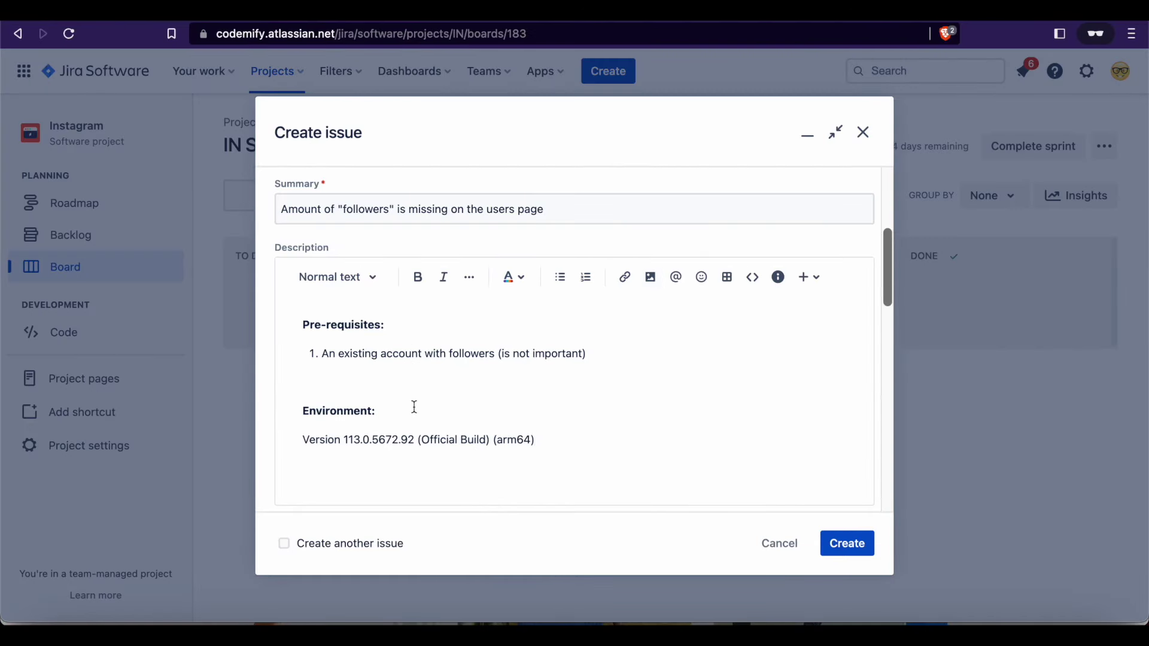
pyautogui.press('super+Left')
pyautogui.write('Chrome')
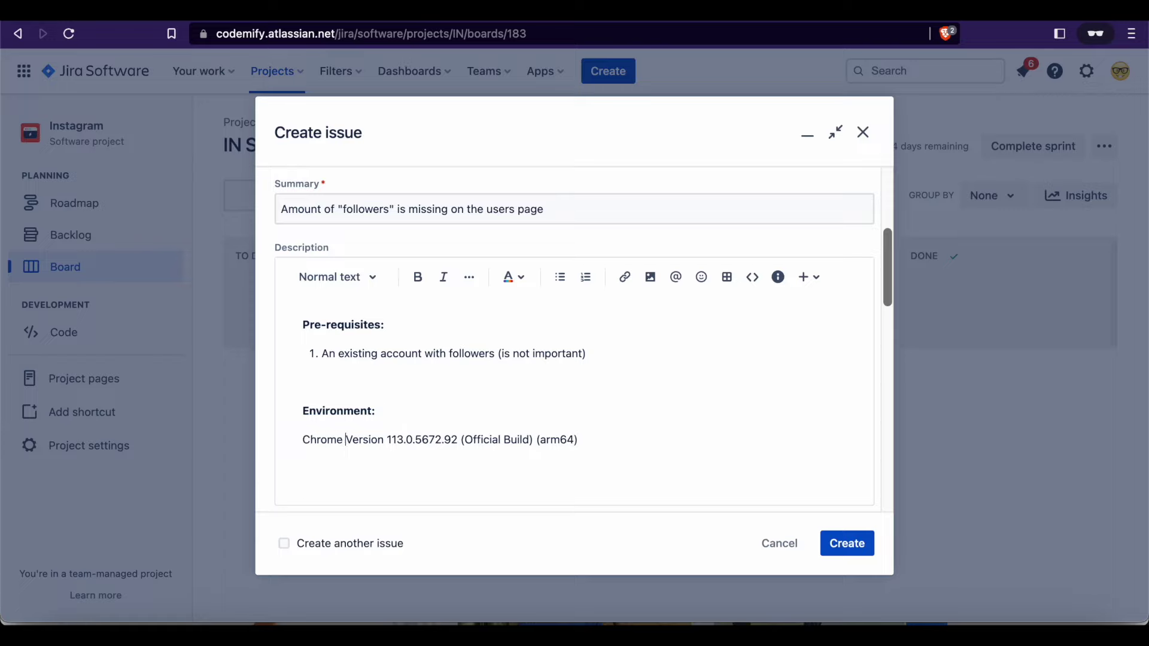
# Add a second environment line reading "Safari 3.0.5672.92 (Official Build) (arm64)", based on the copied version string
pyautogui.press('Return')
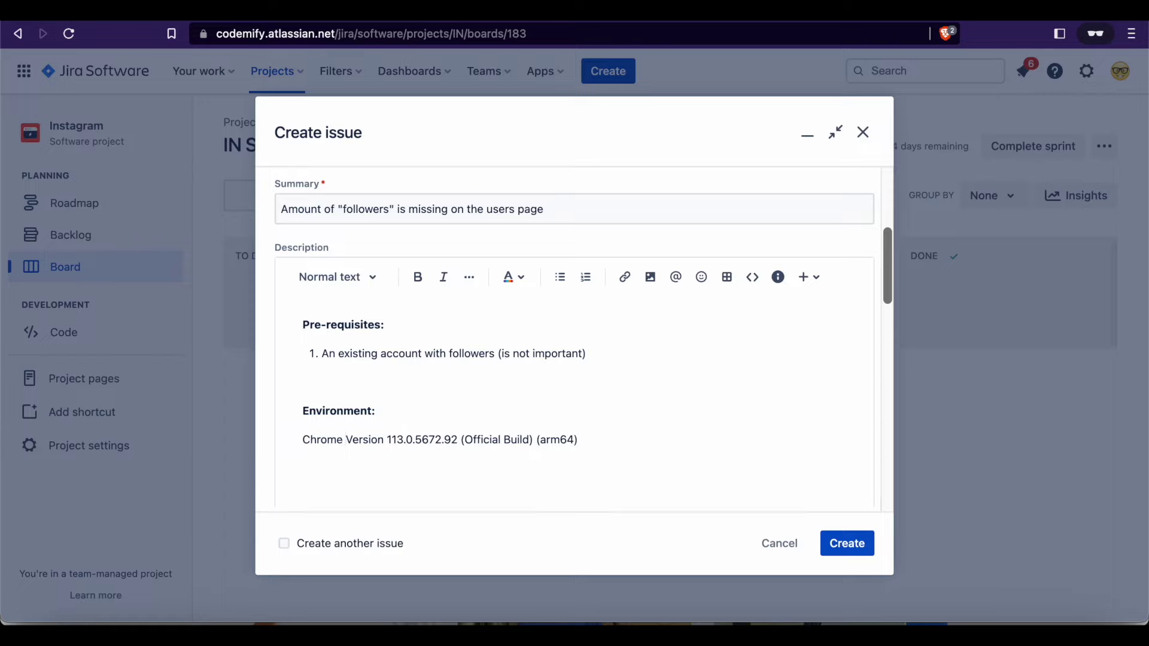
pyautogui.write('Version 113.0.5672.92 (Official Build) (arm64)')
pyautogui.press('super+Left')
pyautogui.hotkey('alt', 'Delete')
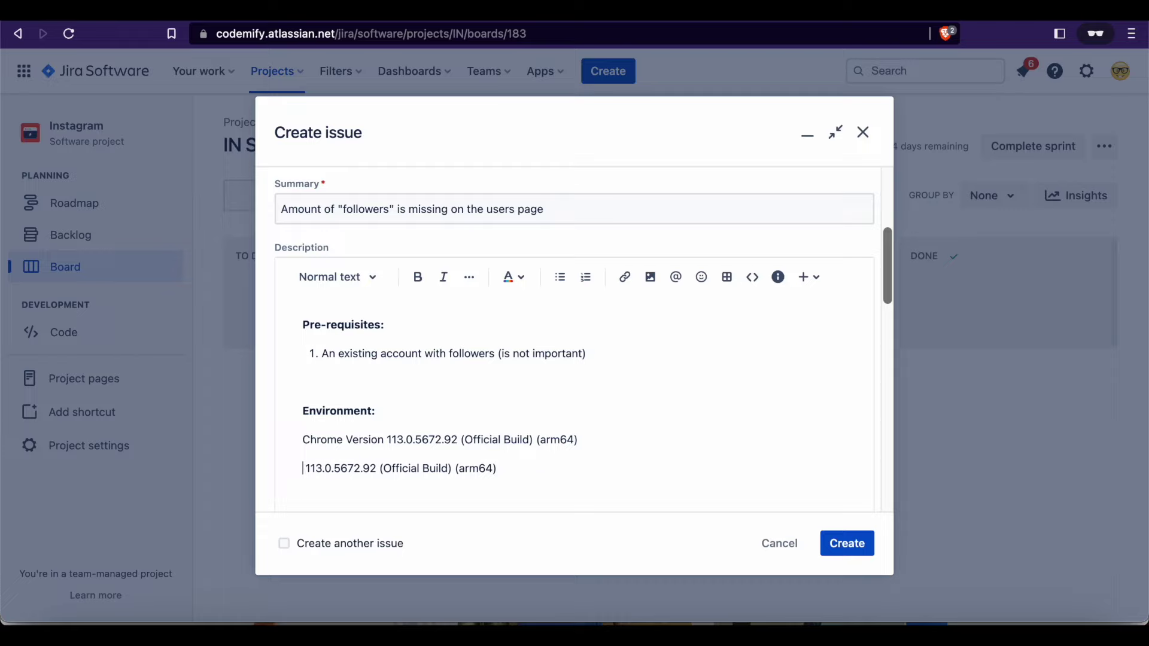
pyautogui.write('Safari')
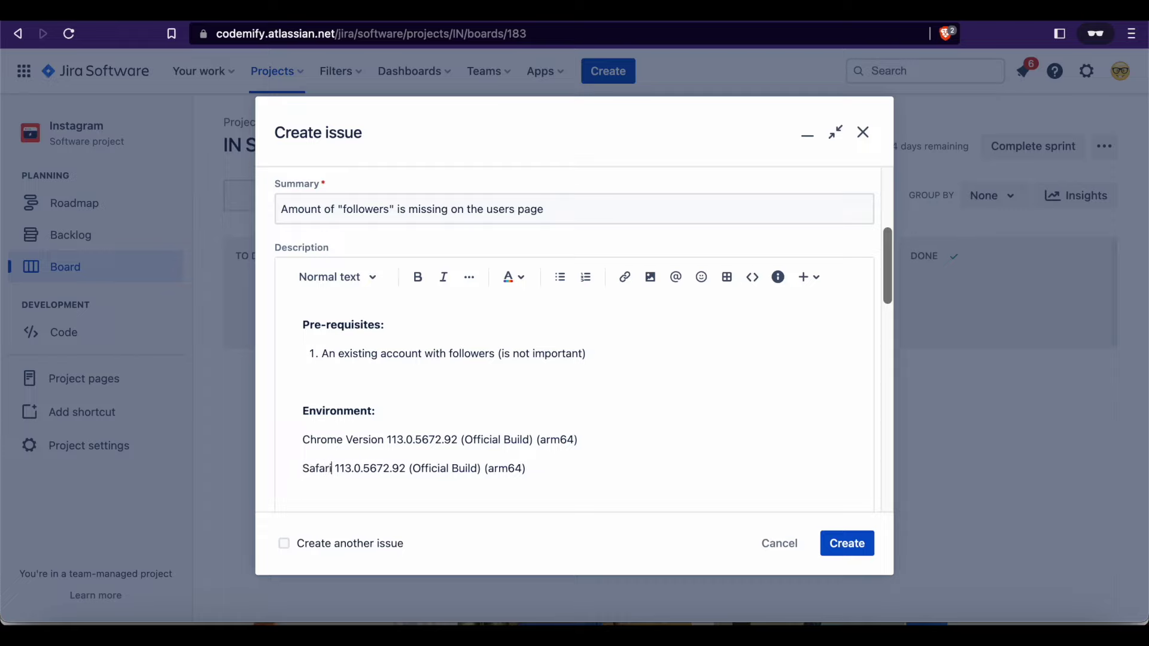
pyautogui.press('Delete')
pyautogui.press('BackSpace')
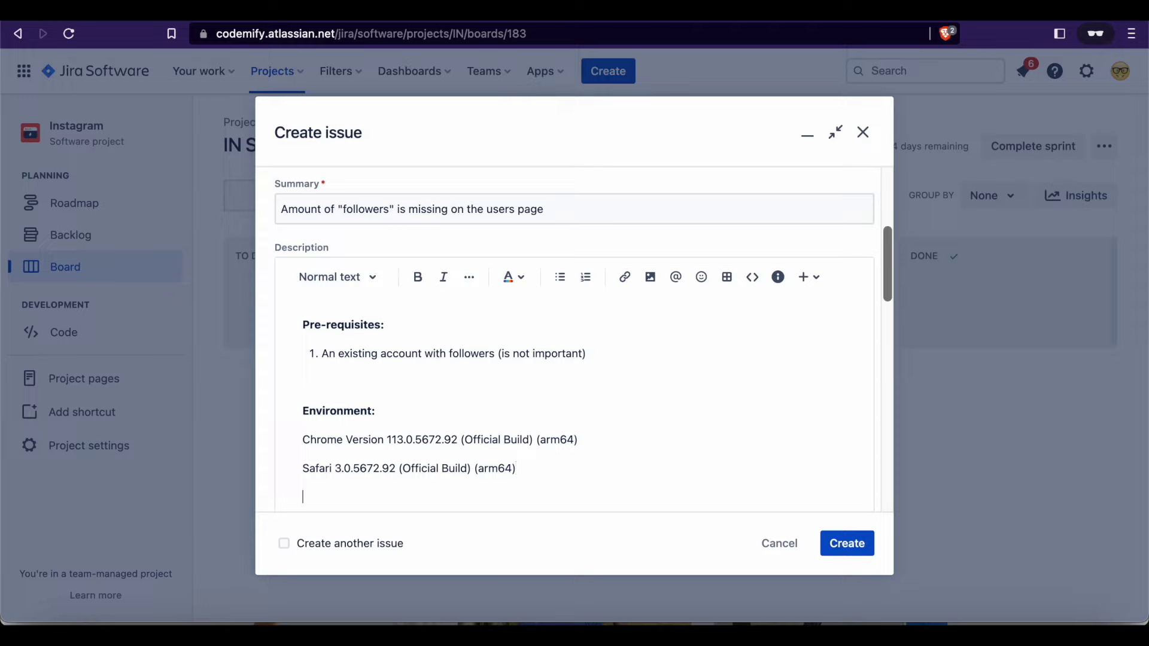
# Add a third environment line reading "Firefox 113.0.5672.92 (Official Build) (arm64)", based on the copied version string
pyautogui.press('Return')
pyautogui.write('Version 113.0.5672.92 (Official Build) (arm64)')
pyautogui.press('super+Left')
pyautogui.hotkey('alt', 'Delete')
pyautogui.write('Fire')
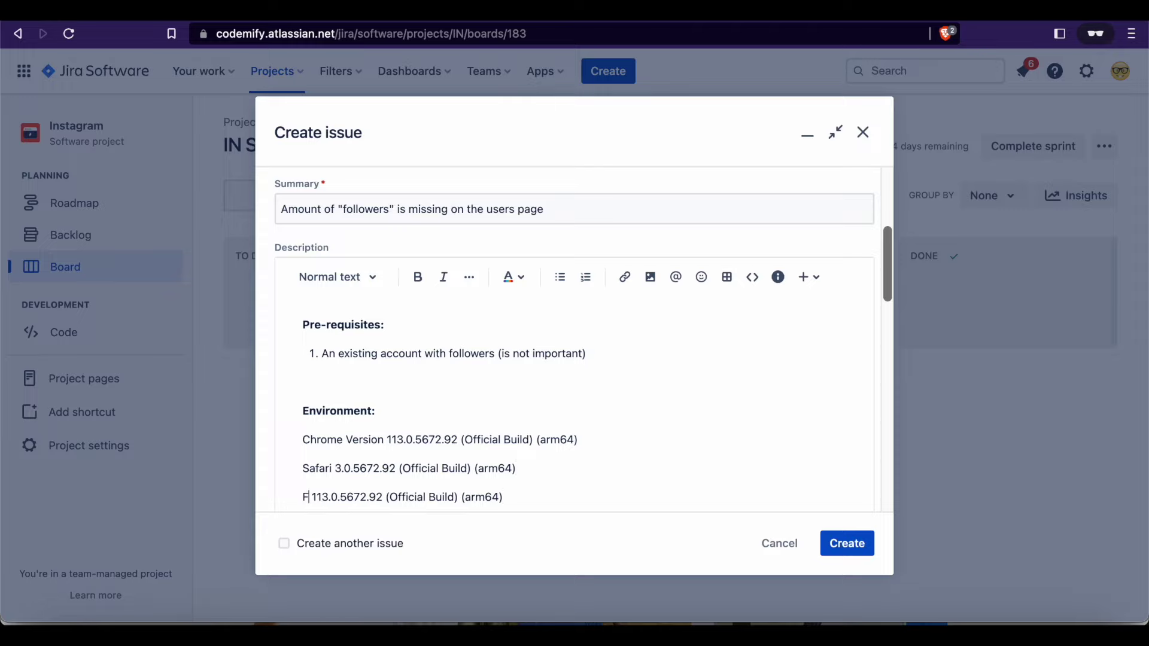
pyautogui.write('fox')
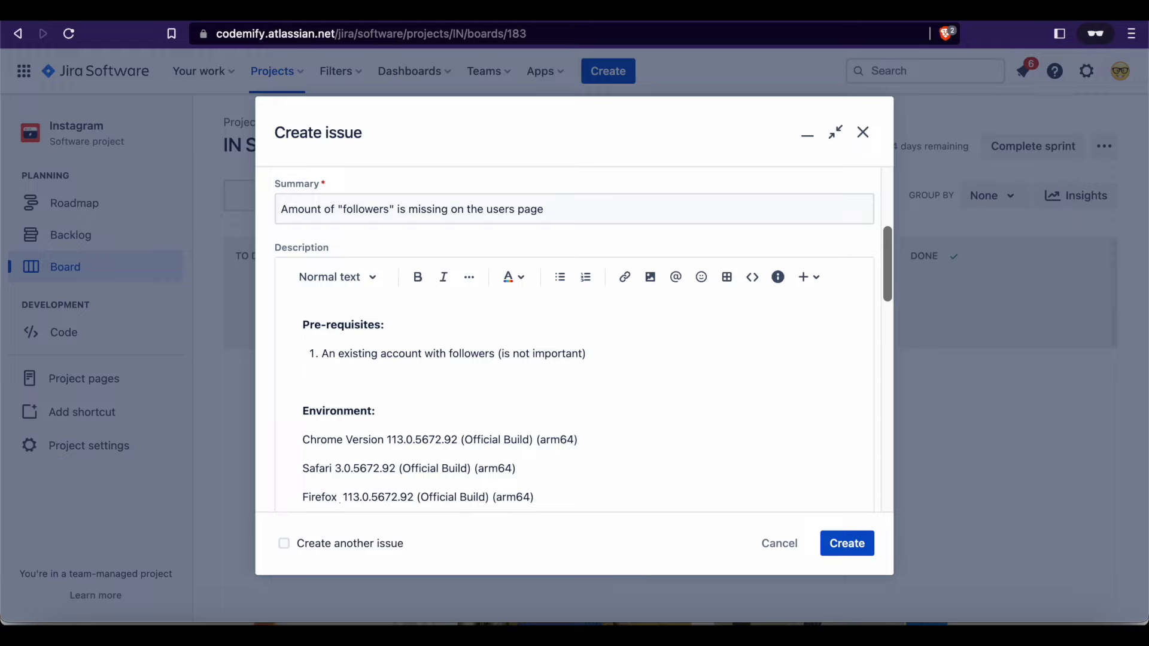
pyautogui.press('Delete')
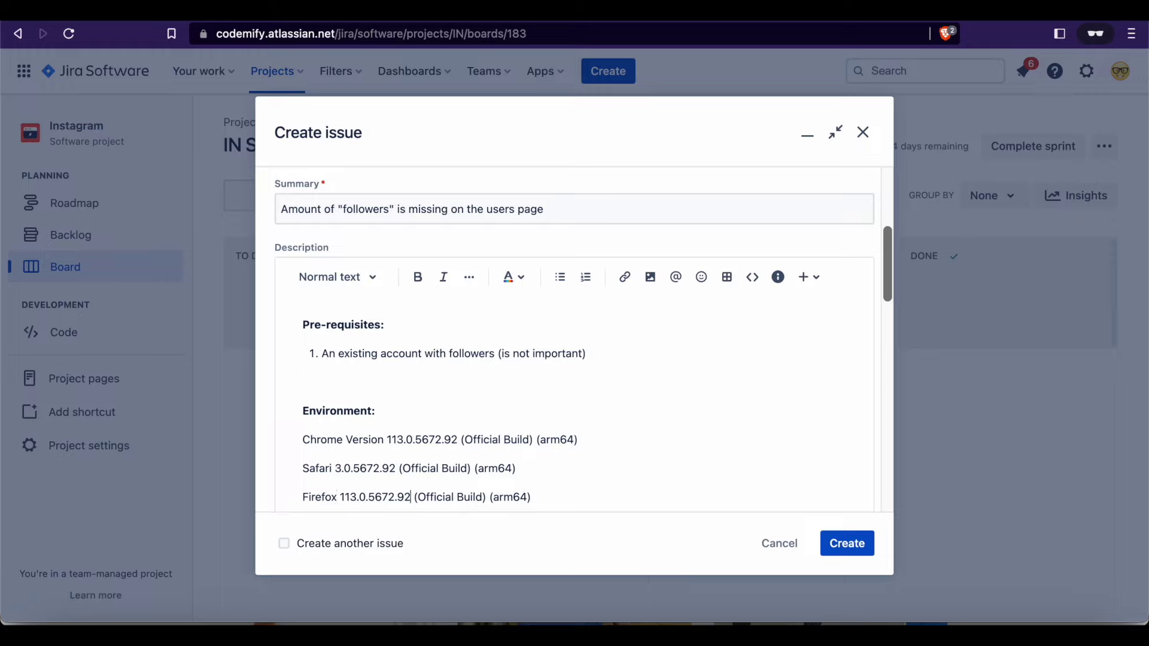
# Change the version number in the Firefox environment line to 5.0.572.2
pyautogui.press('Right')
pyautogui.press('Delete')
pyautogui.press('Delete')
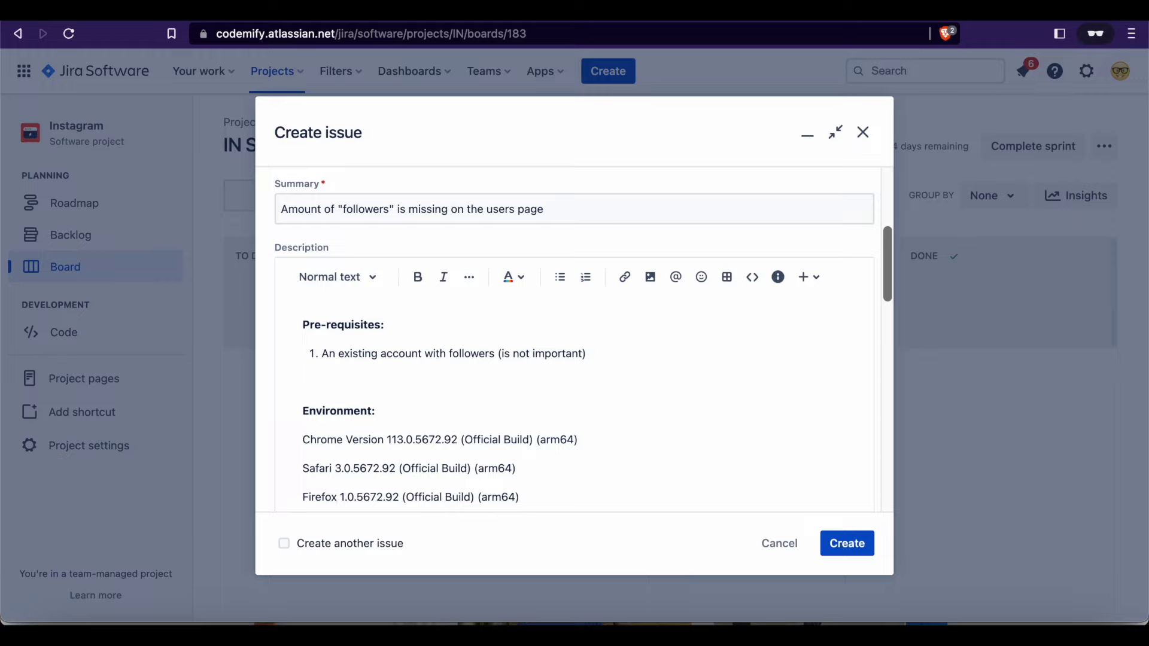
pyautogui.press('BackSpace')
pyautogui.write('5.')
pyautogui.press('Right')
pyautogui.press('Right')
pyautogui.press('Right')
pyautogui.press('Right')
pyautogui.press('BackSpace')
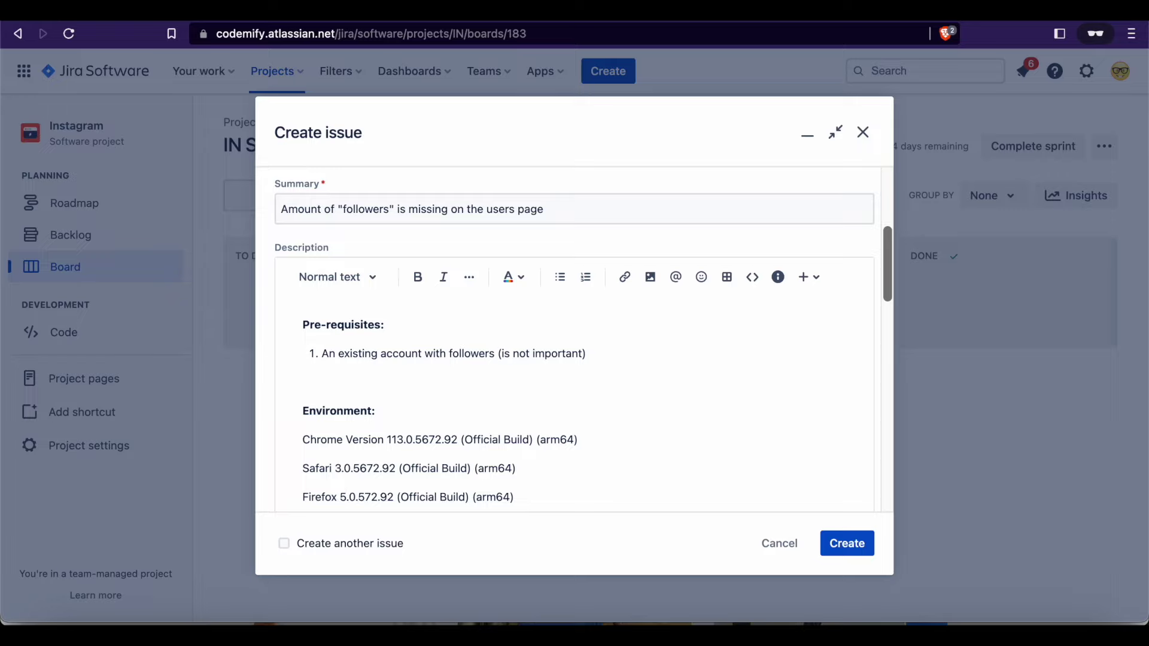
pyautogui.click(388, 497)
pyautogui.press('BackSpace')
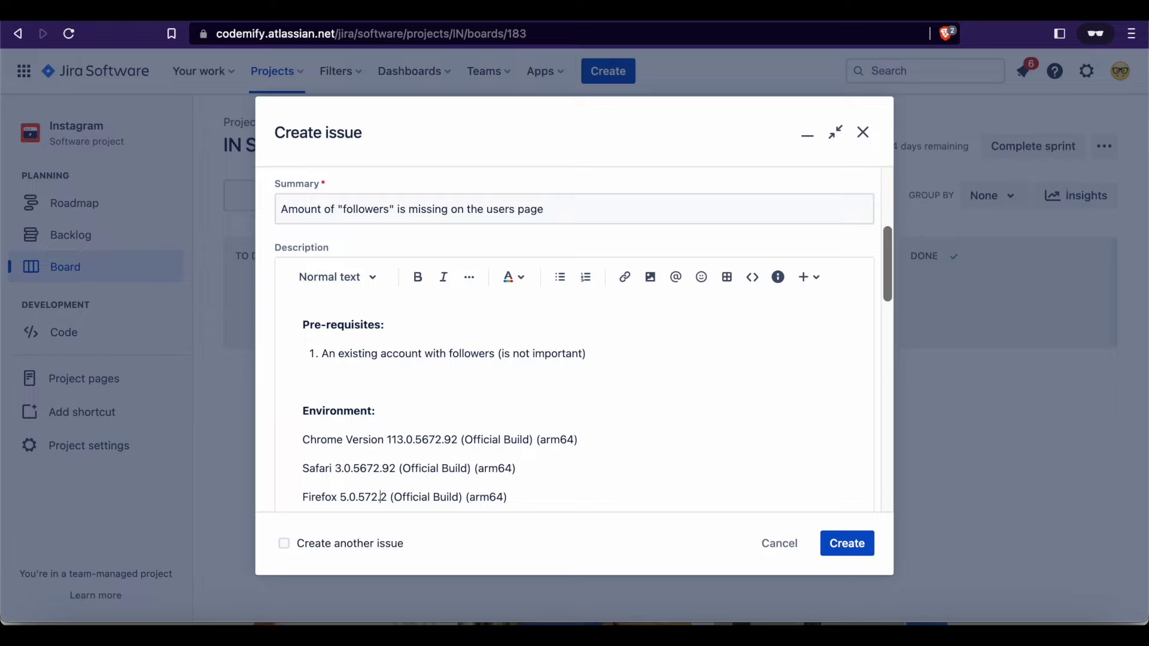
# Add a bold "Steps to reproduce:" heading below the environment lines after a blank line, with an empty line under it
pyautogui.press('End')
pyautogui.press('Return')
pyautogui.press('Return')
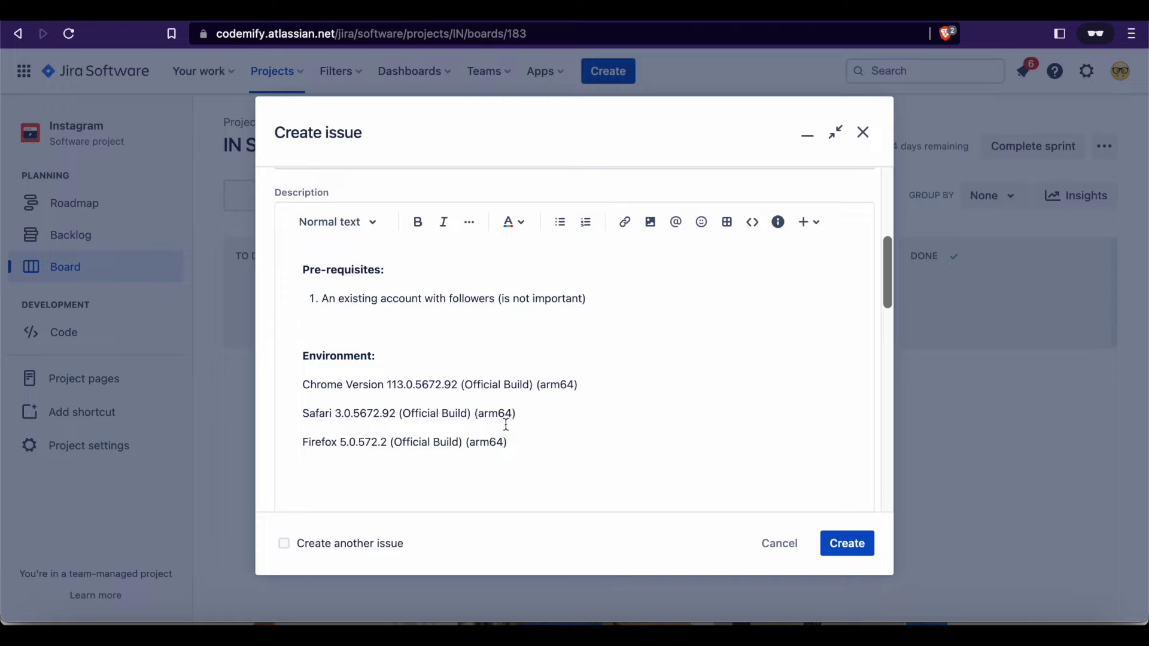
pyautogui.write('Steps to reproduce:')
pyautogui.press('Return')
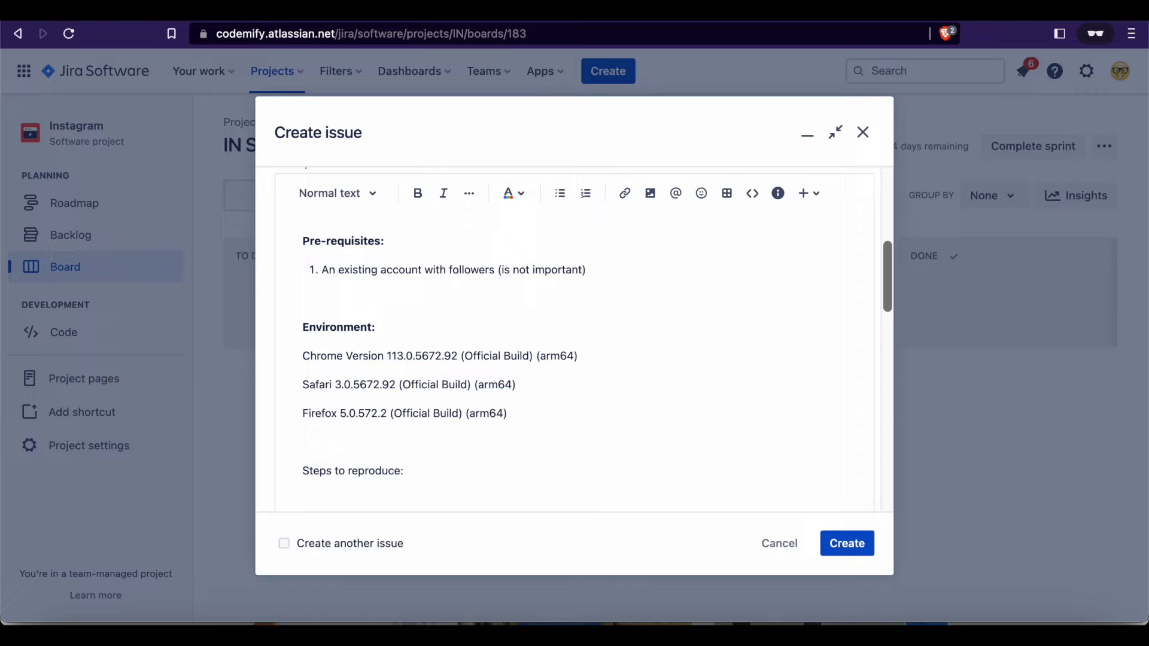
pyautogui.hotkey('shift', 'Up')
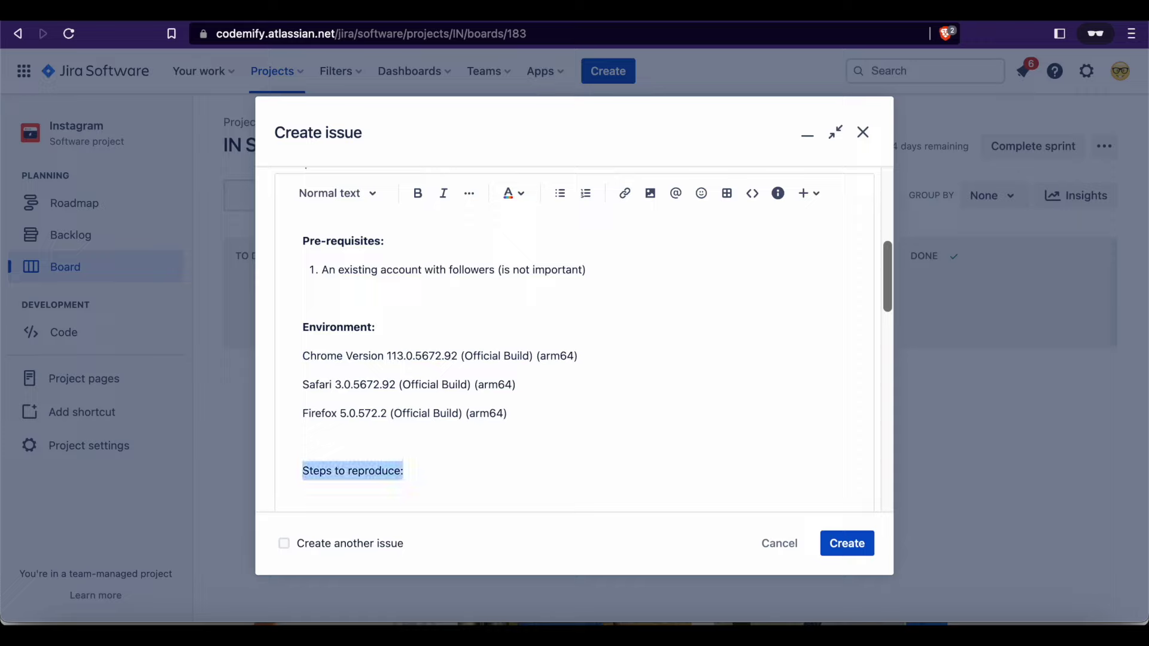
pyautogui.hotkey('ctrl', 'b')
pyautogui.press('Down')
pyautogui.write('1. ')
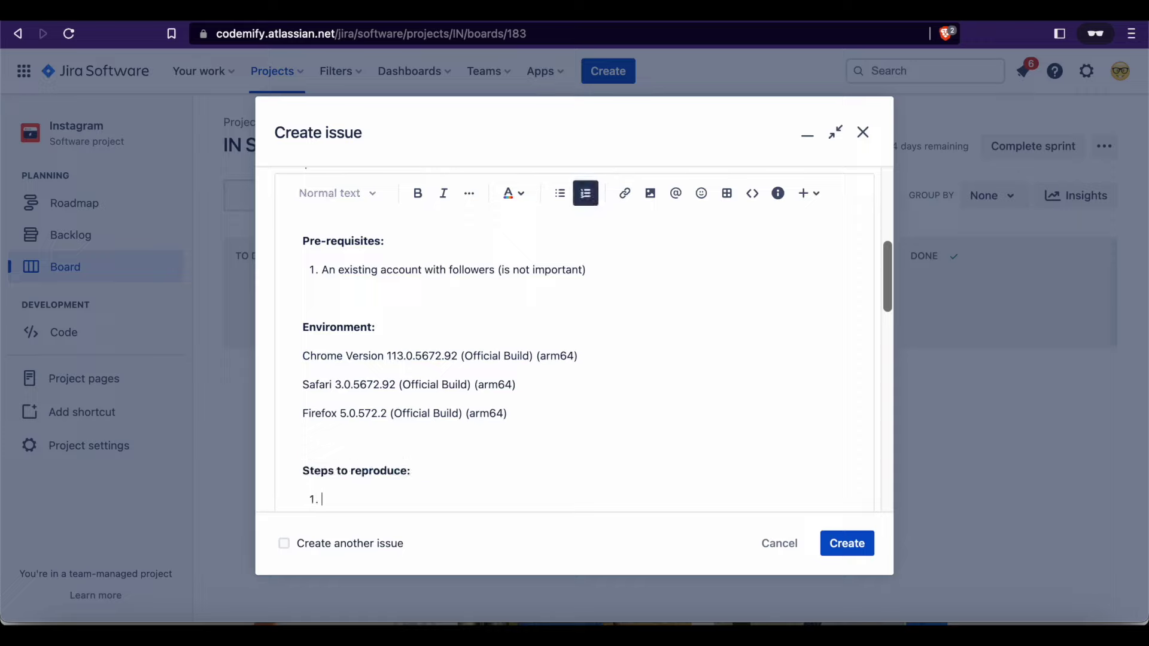
pyautogui.write('Navigate to instagram.com/')
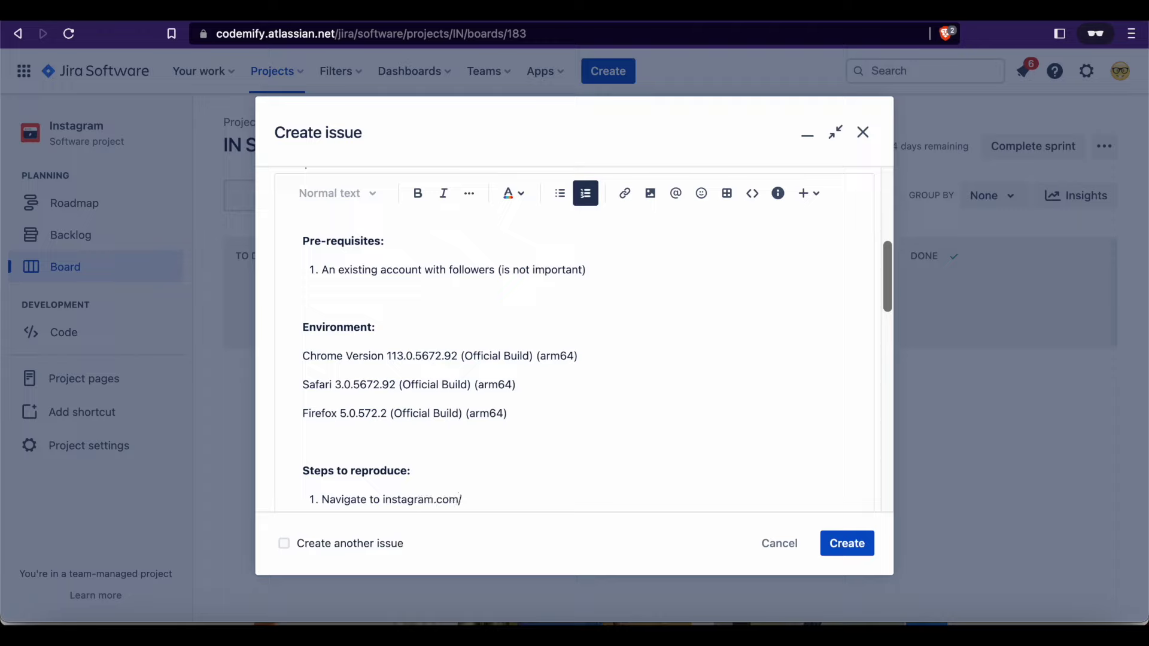
pyautogui.click(382, 500)
pyautogui.write('userspage in')
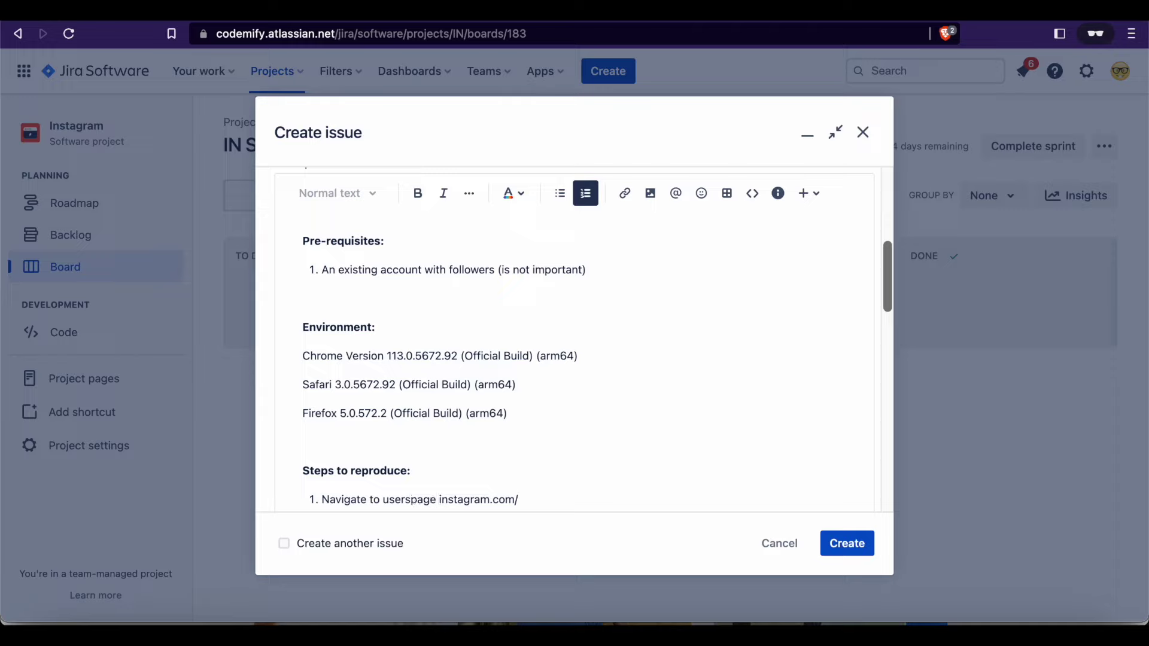
pyautogui.write('stagram.com/smile_and_do_it')
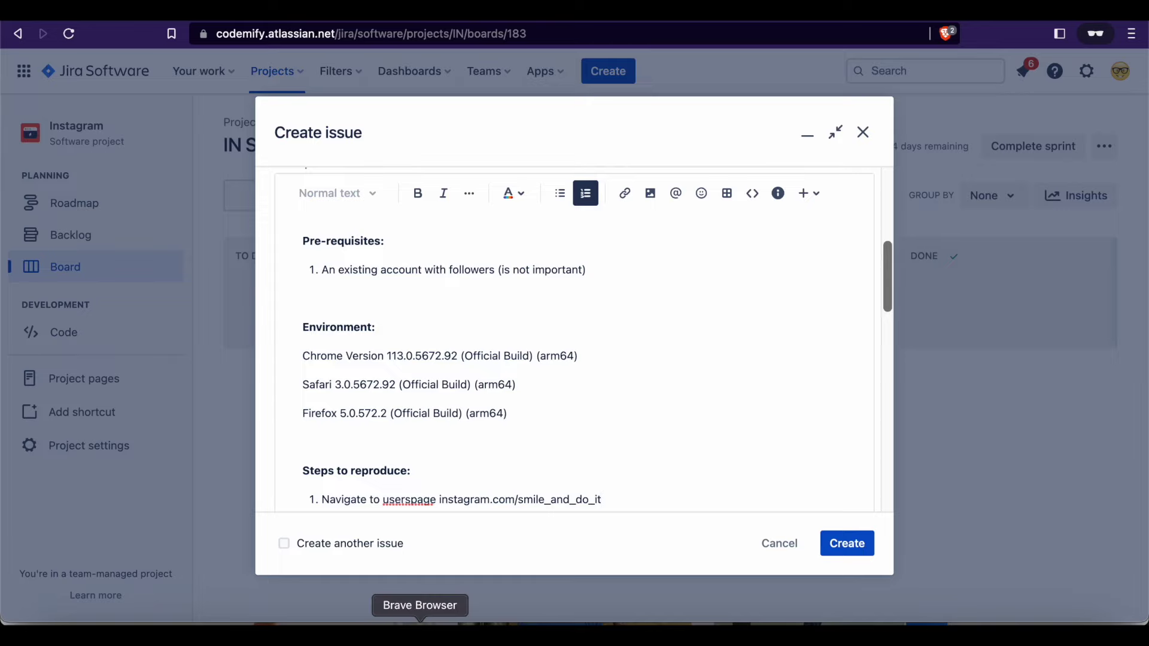
# Copy the Instagram profile page's web address from Chrome and return to the Jira issue form
pyautogui.click(329, 636)
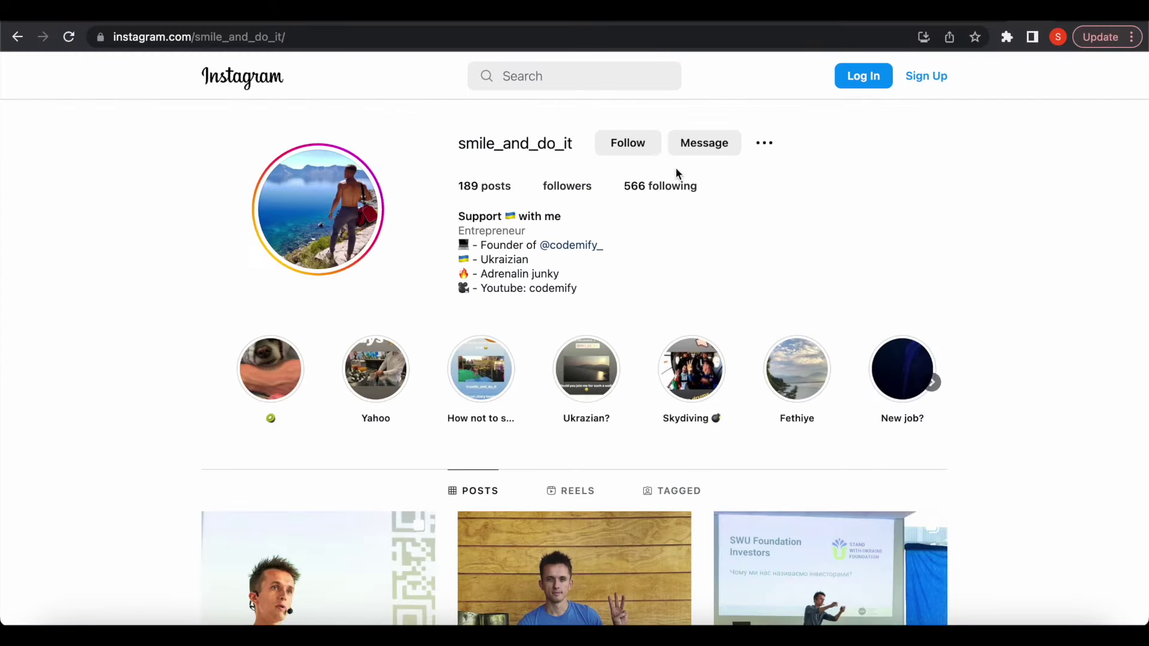
pyautogui.moveTo(290, 36); pyautogui.dragTo(133, 45)
pyautogui.press('super+c')
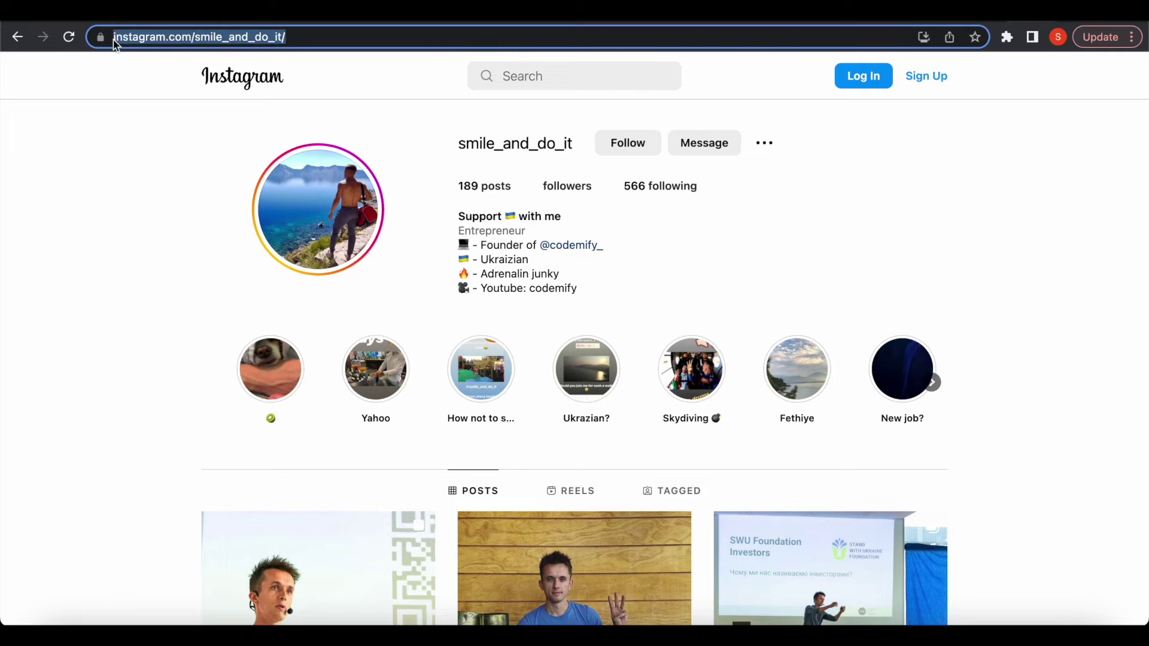
pyautogui.press('super+Tab')
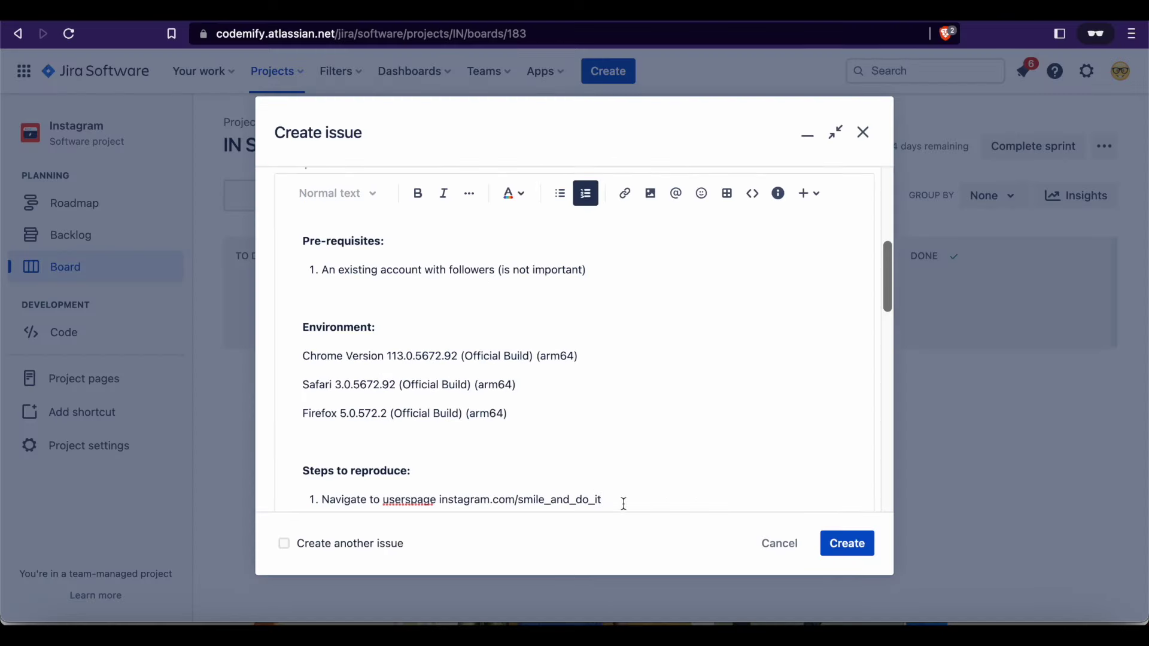
pyautogui.moveTo(602, 500); pyautogui.dragTo(439, 500)
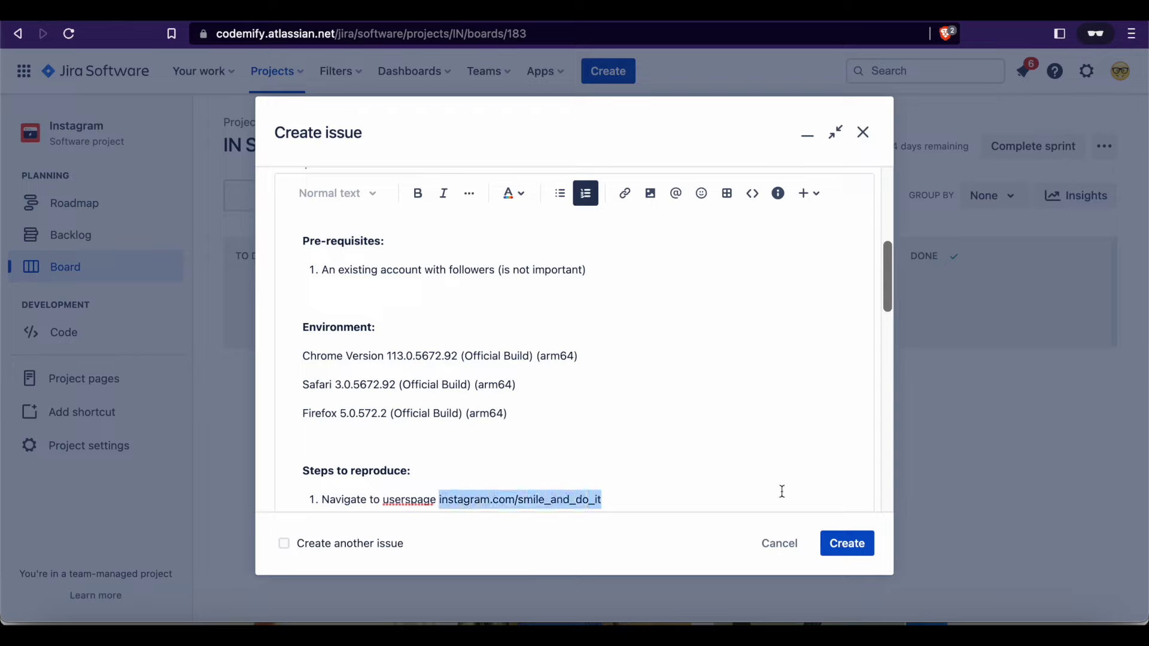
pyautogui.press('super+v')
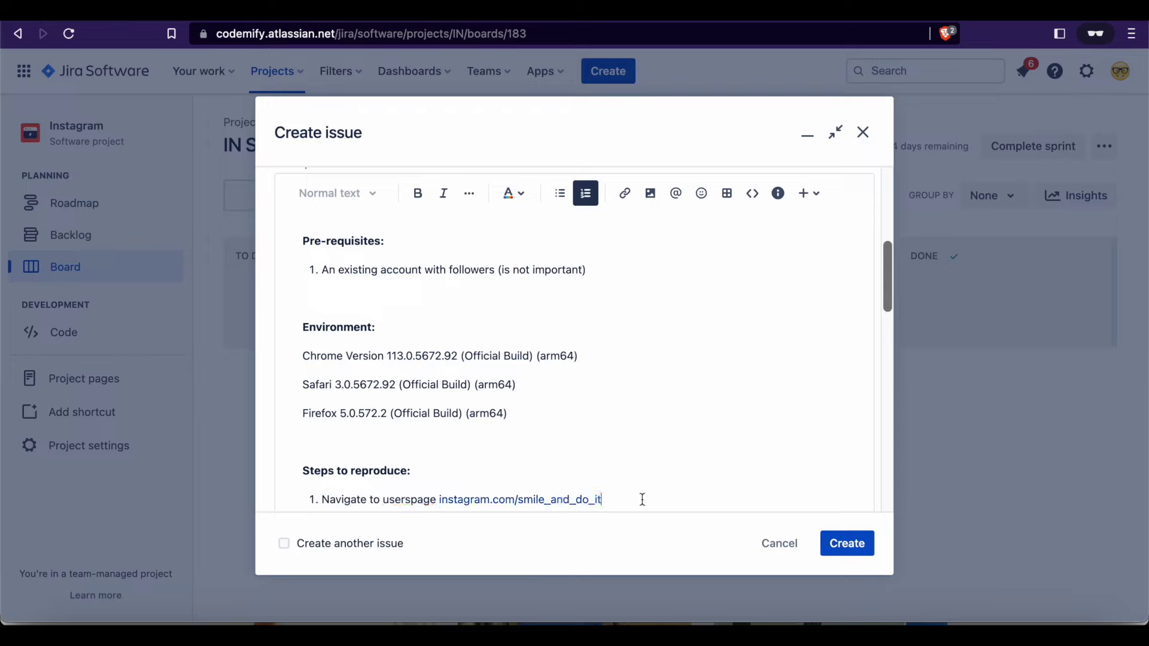
pyautogui.press('BackSpace')
pyautogui.press('BackSpace')
pyautogui.press('BackSpace')
pyautogui.press('BackSpace')
pyautogui.press('BackSpace')
pyautogui.press('BackSpace')
pyautogui.press('BackSpace')
pyautogui.press('BackSpace')
pyautogui.press('BackSpace')
pyautogui.press('BackSpace')
pyautogui.press('BackSpace')
pyautogui.press('BackSpace')
pyautogui.press('BackSpace')
pyautogui.press('BackSpace')
pyautogui.press('BackSpace')
pyautogui.press('BackSpace')
pyautogui.press('BackSpace')
pyautogui.press('BackSpace')
pyautogui.press('BackSpace')
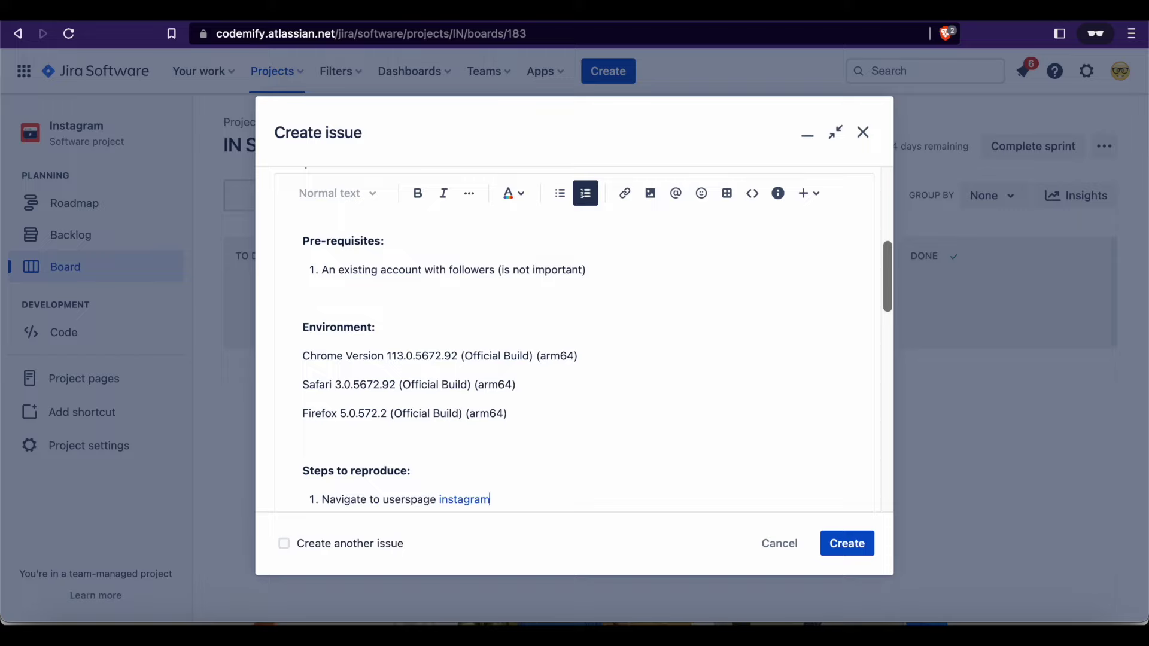
pyautogui.press('BackSpace')
pyautogui.press('BackSpace')
pyautogui.press('BackSpace')
pyautogui.press('BackSpace')
pyautogui.press('BackSpace')
pyautogui.press('BackSpace')
pyautogui.press('BackSpace')
pyautogui.press('BackSpace')
pyautogui.press('BackSpace')
pyautogui.press('super+v')
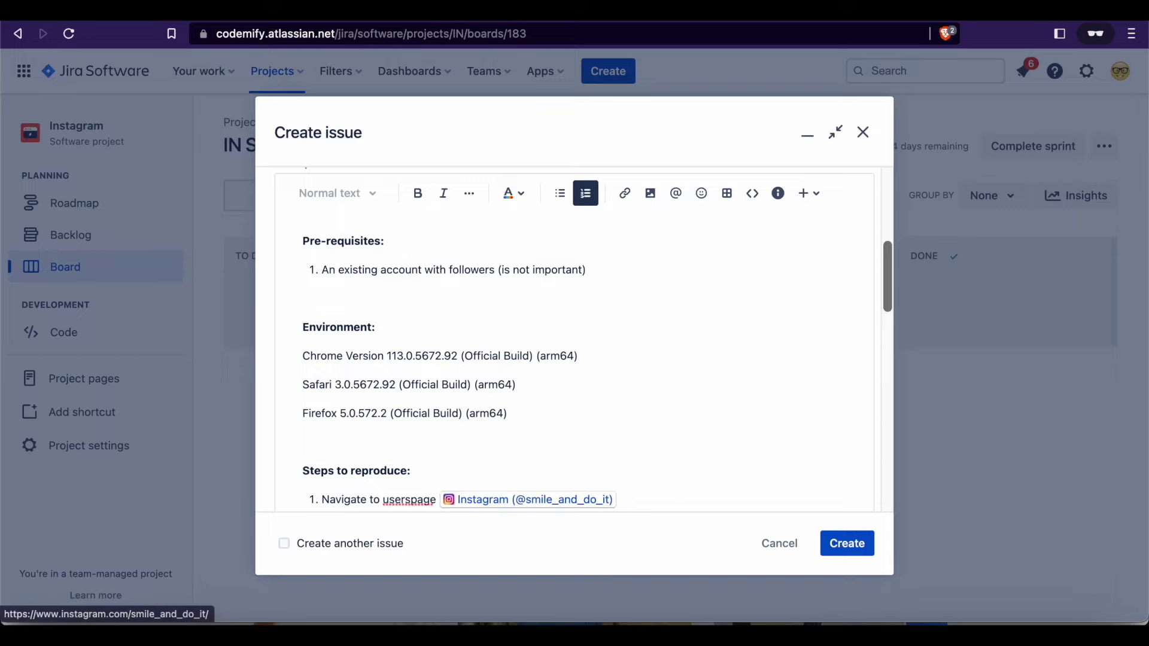
# Correct "userspage" to "users page" in the first reproduction step and add a second step, "Observe amount of followers"
pyautogui.scroll(-1, 683, 425)
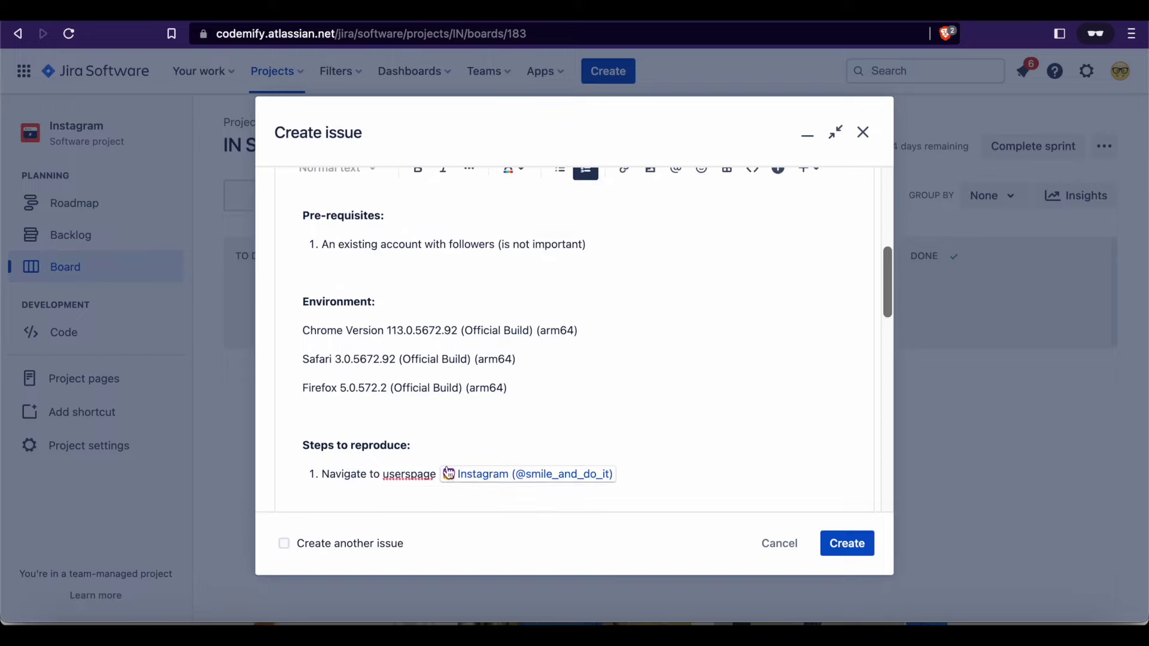
pyautogui.click(411, 475)
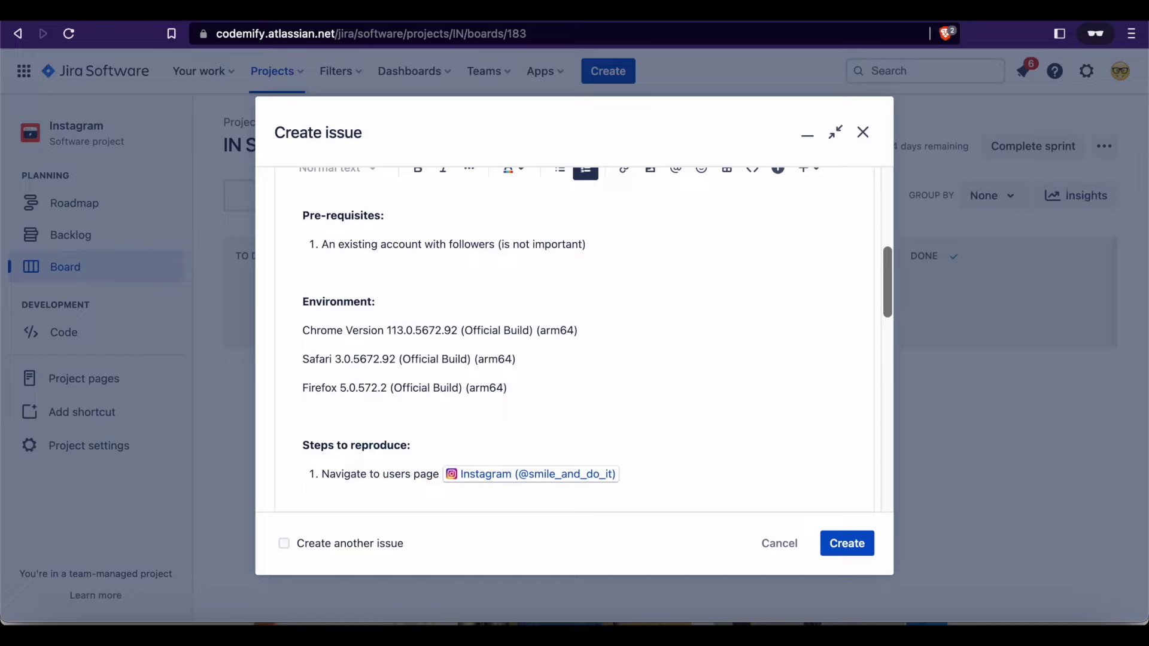
pyautogui.click(623, 474)
pyautogui.press('Return')
pyautogui.write('Observe amount of foll')
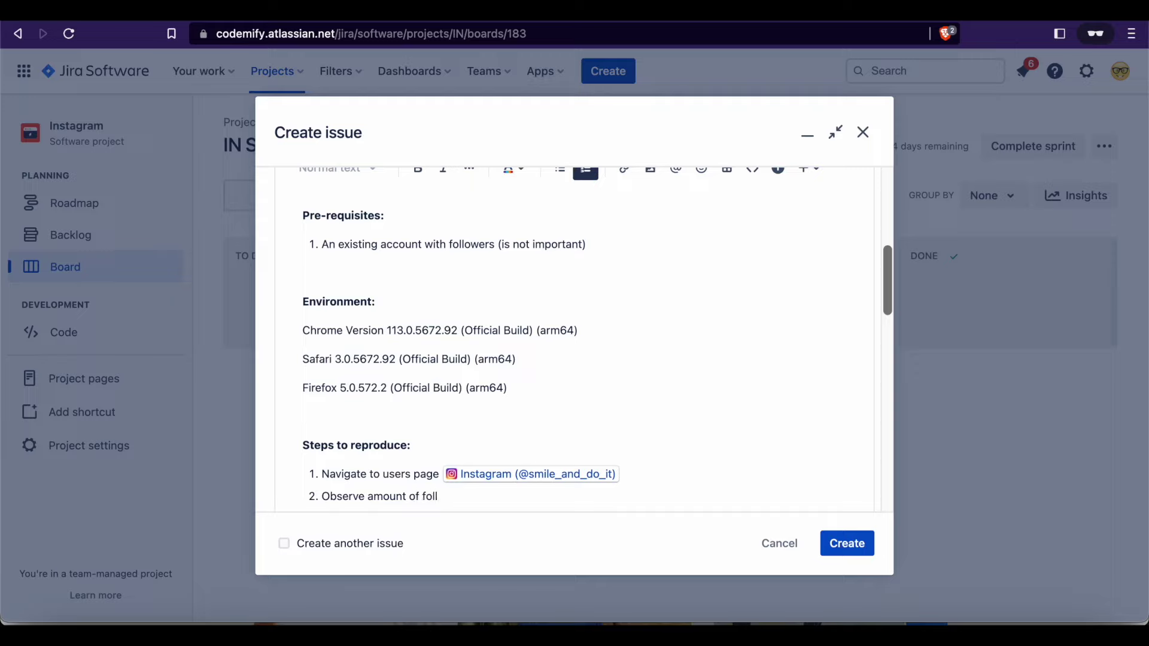
pyautogui.write('owers')
# End the numbered reproduction steps list and start a normal paragraph below it after a blank line
pyautogui.press('Return')
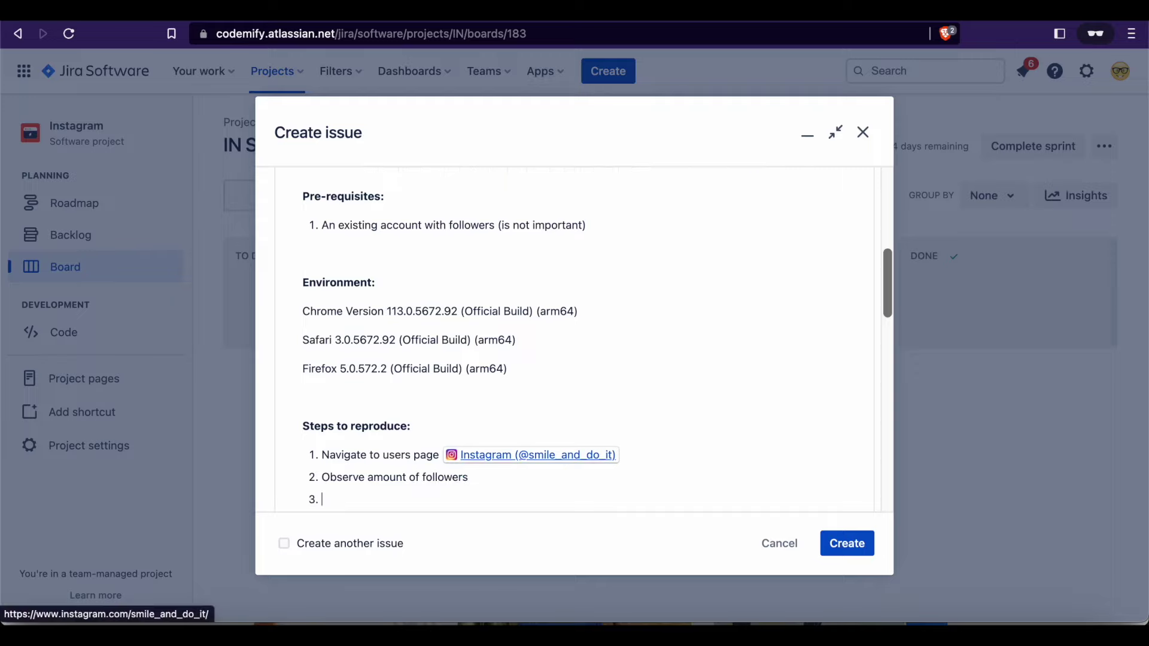
pyautogui.press('Return')
pyautogui.press('Return')
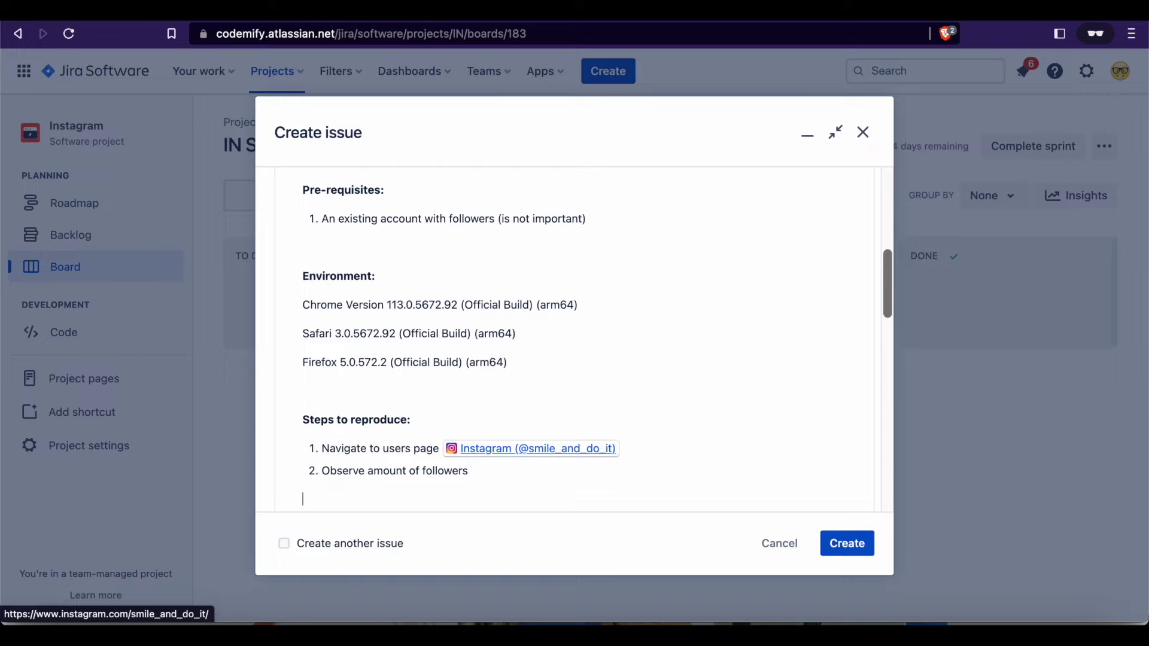
pyautogui.scroll(-1, 539, 449)
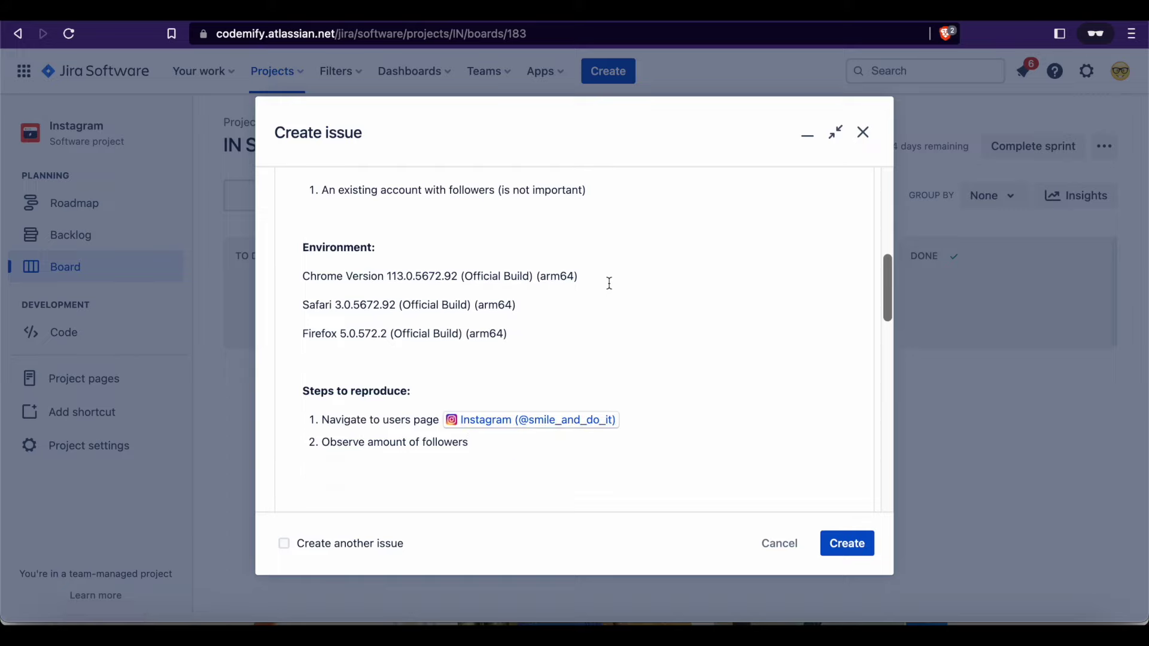
# Add a bold "Expected result:" heading below the reproduction steps, followed by the line "Amount of followers is not visible"
pyautogui.write('Expected result:')
pyautogui.press('Return')
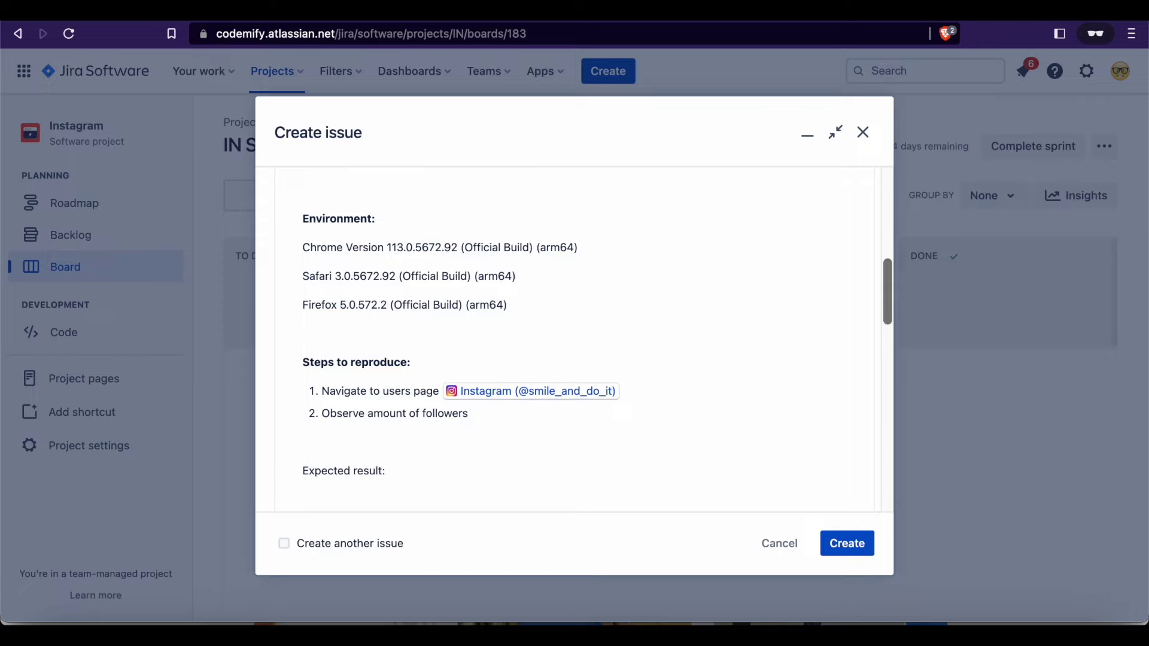
pyautogui.press('shift+super+Right')
pyautogui.press('super+b')
pyautogui.press('Down')
pyautogui.write('Amoun')
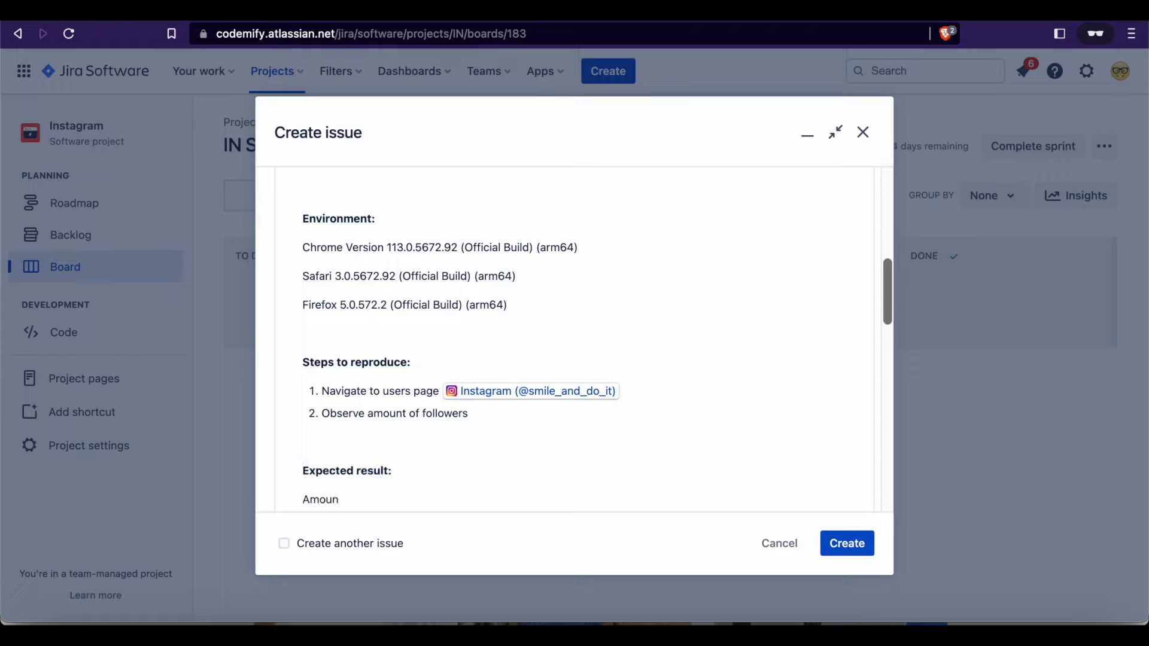
pyautogui.write('t of followers is not visible')
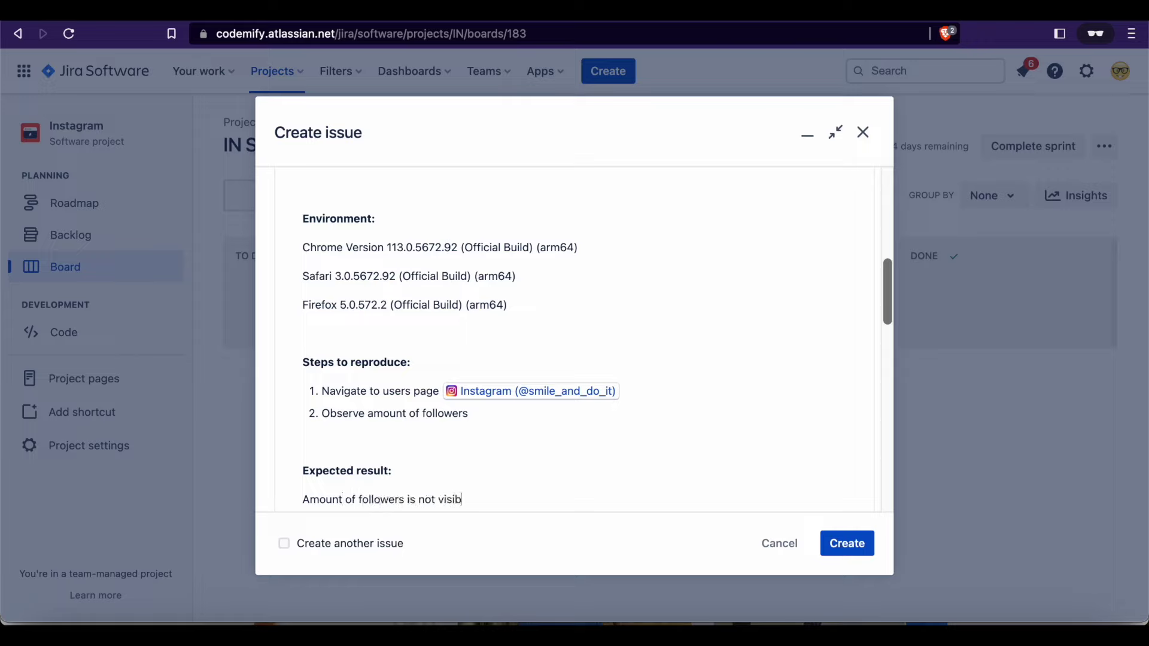
# Add a bold "Actual result:" heading after a blank line, followed by the line "Amount of followers is visible"
pyautogui.press('Return')
pyautogui.press('Return')
pyautogui.write('Actual ')
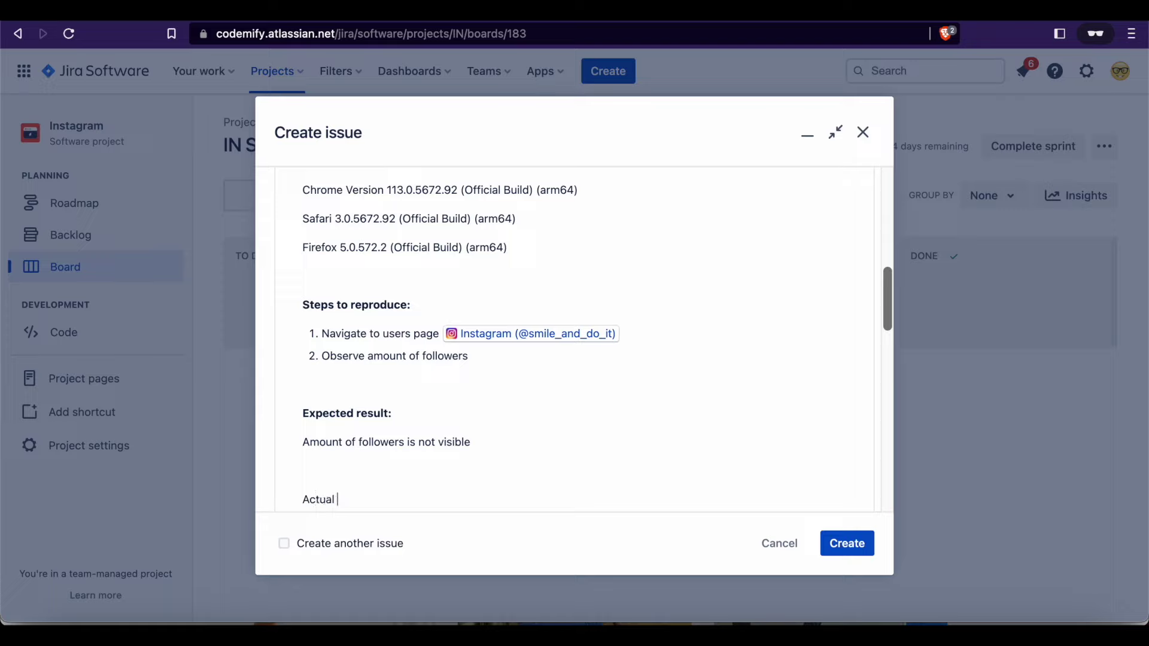
pyautogui.write('result:')
pyautogui.hotkey('shift', 'Home')
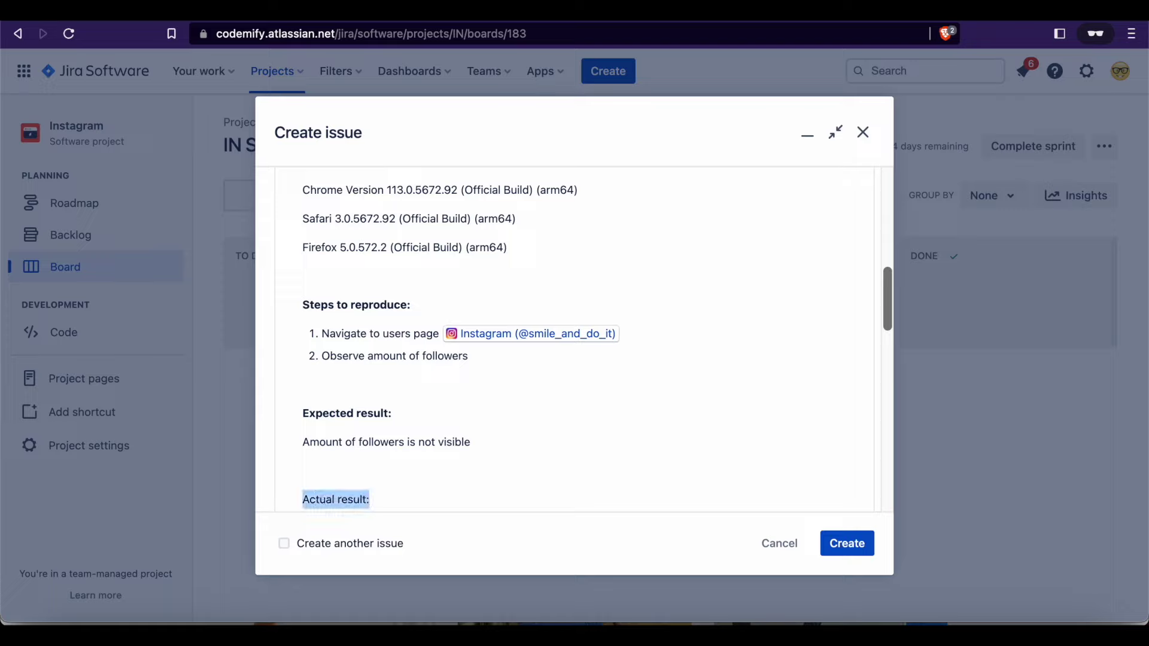
pyautogui.press('Right')
pyautogui.press('Return')
pyautogui.hotkey('shift', 'Up')
pyautogui.press('super+b')
pyautogui.press('Down')
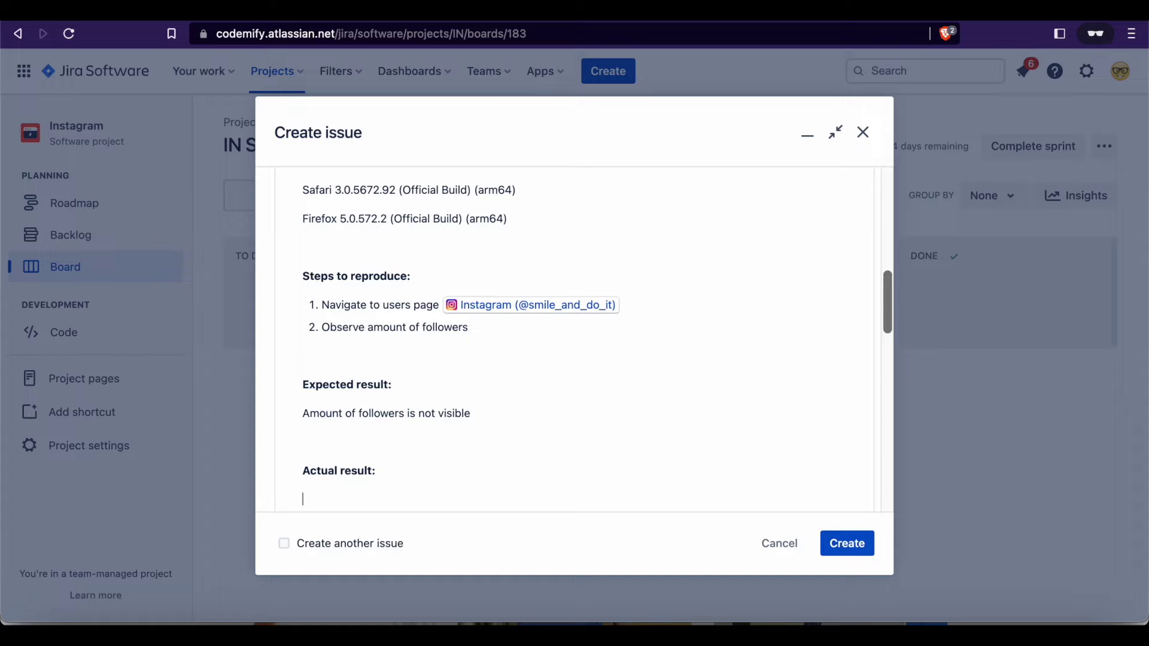
pyautogui.write('Amount of followers is visible')
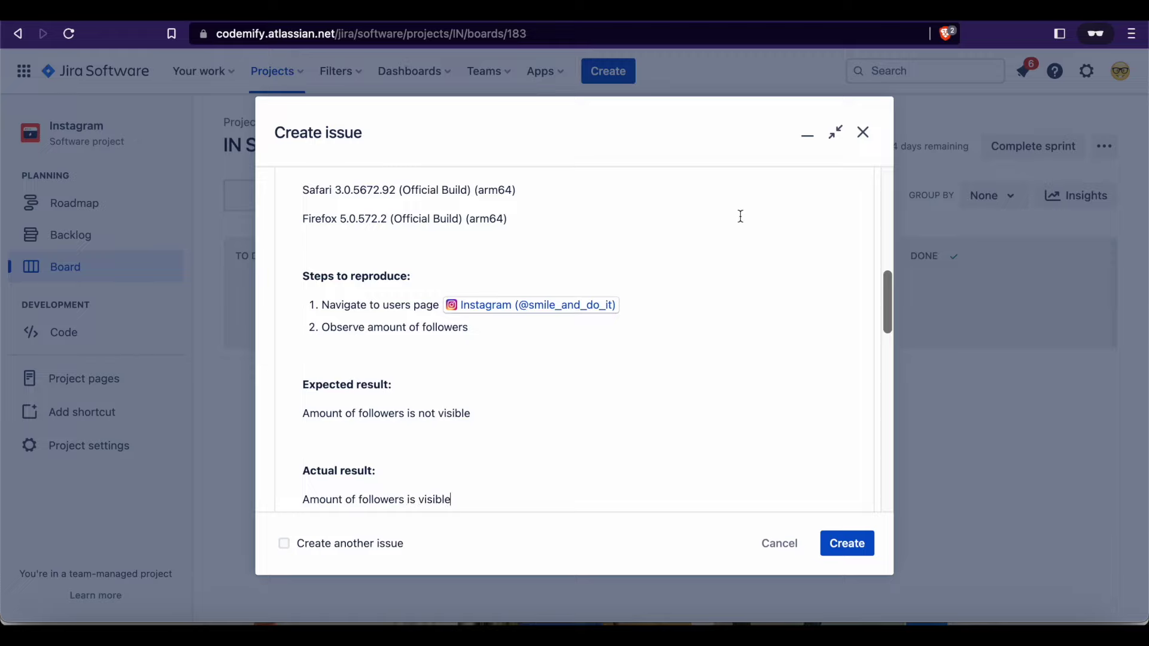
pyautogui.scroll(-3, 592, 259)
pyautogui.scroll(2, 507, 292)
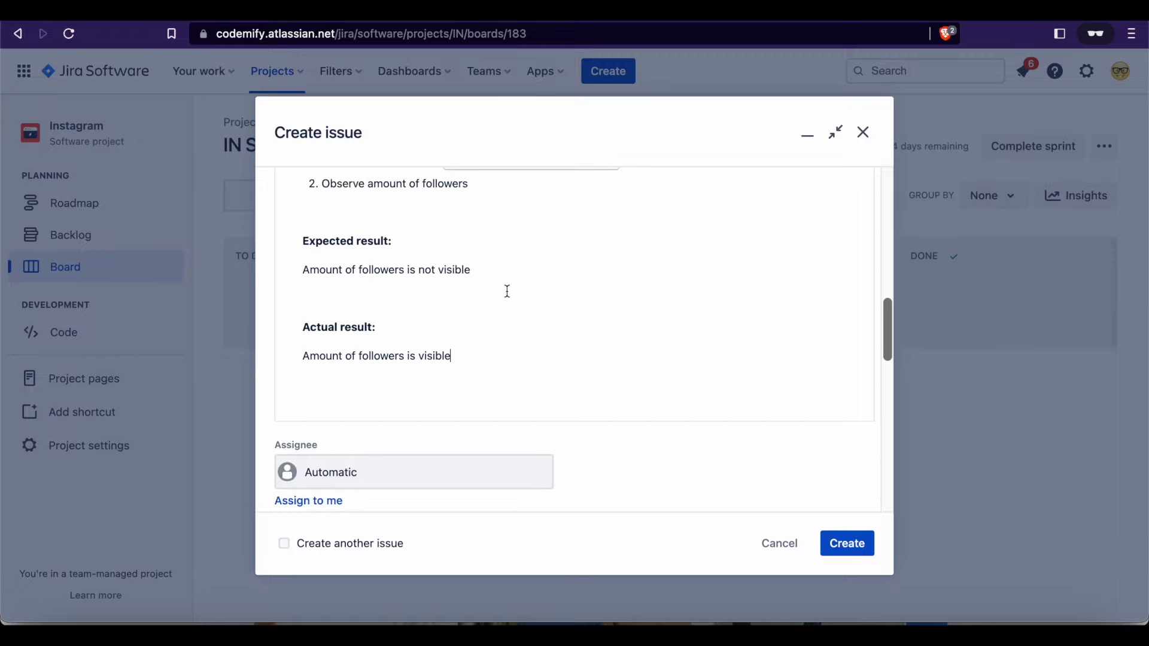
pyautogui.scroll(2, 507, 292)
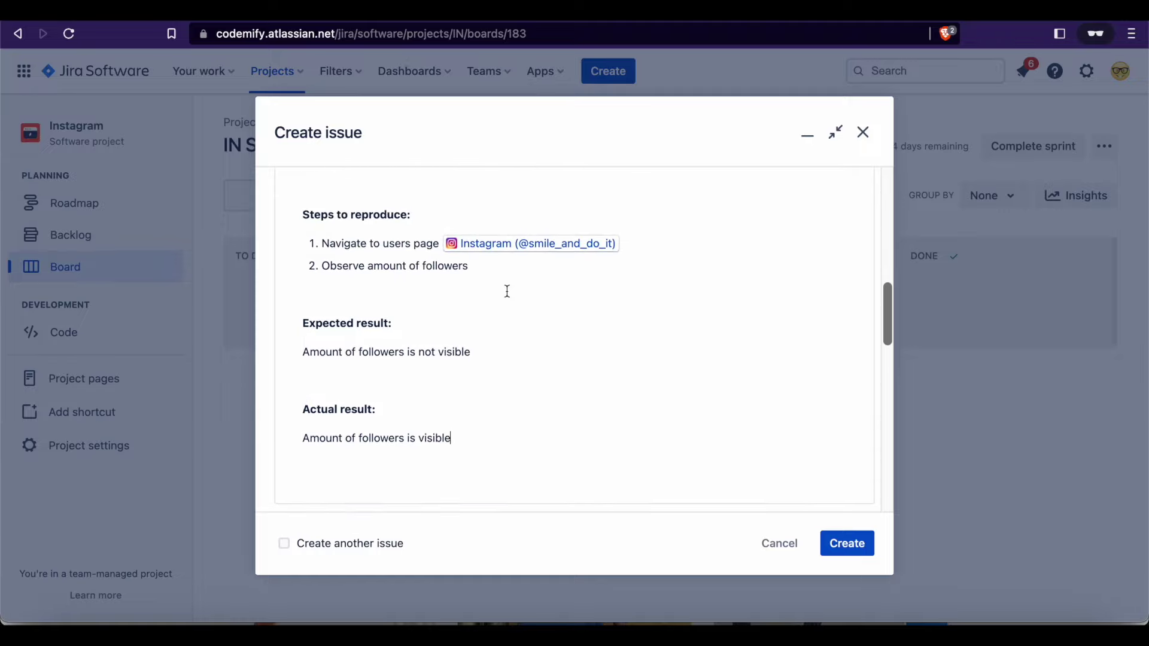
pyautogui.scroll(-1, 507, 291)
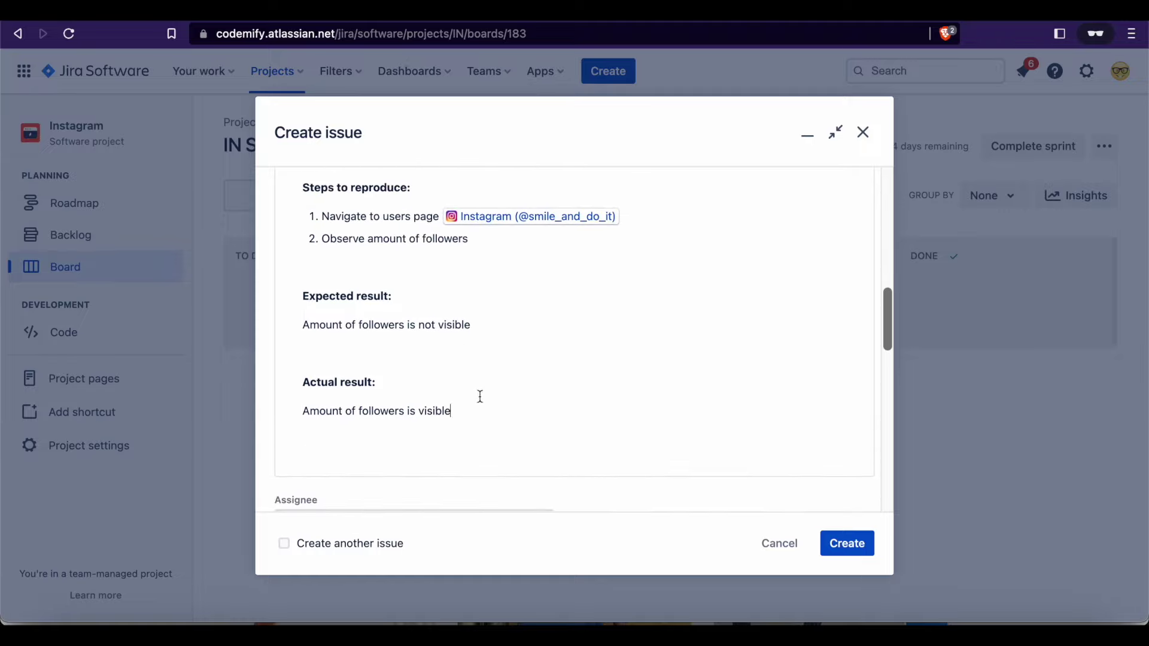
pyautogui.press('Return')
pyautogui.press('Return')
pyautogui.write('Addi')
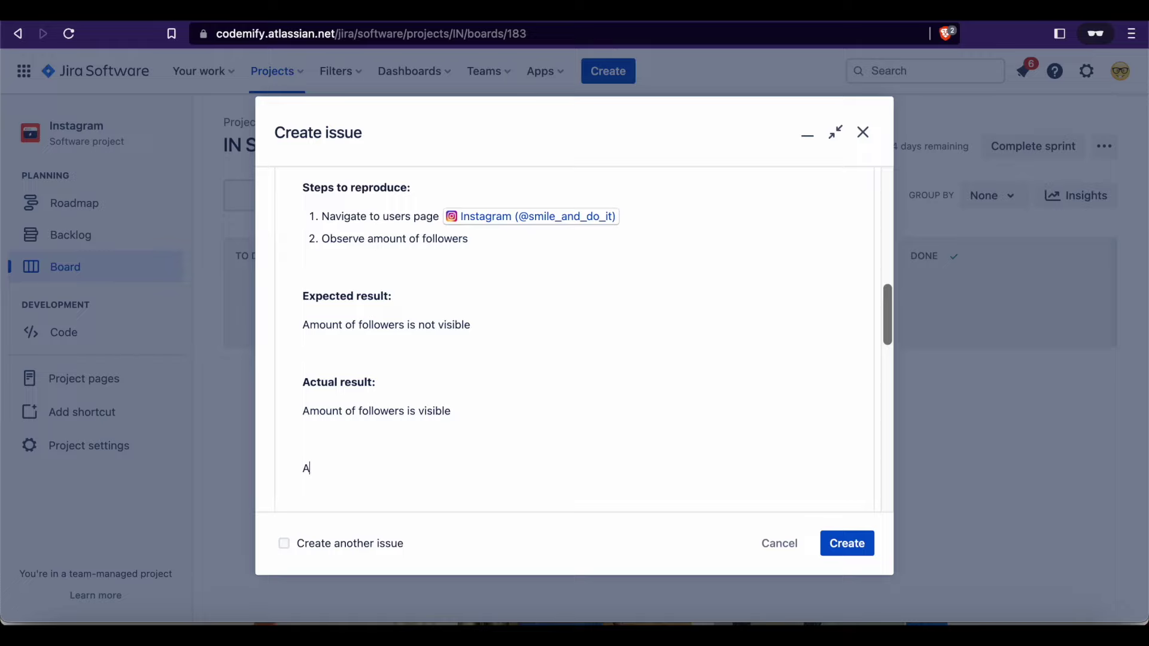
pyautogui.press('BackSpace')
pyautogui.press('BackSpace')
pyautogui.press('BackSpace')
pyautogui.press('BackSpace')
pyautogui.press('BackSpace')
# Assign the issue to your own account in the Assignee field
pyautogui.scroll(-3, 597, 406)
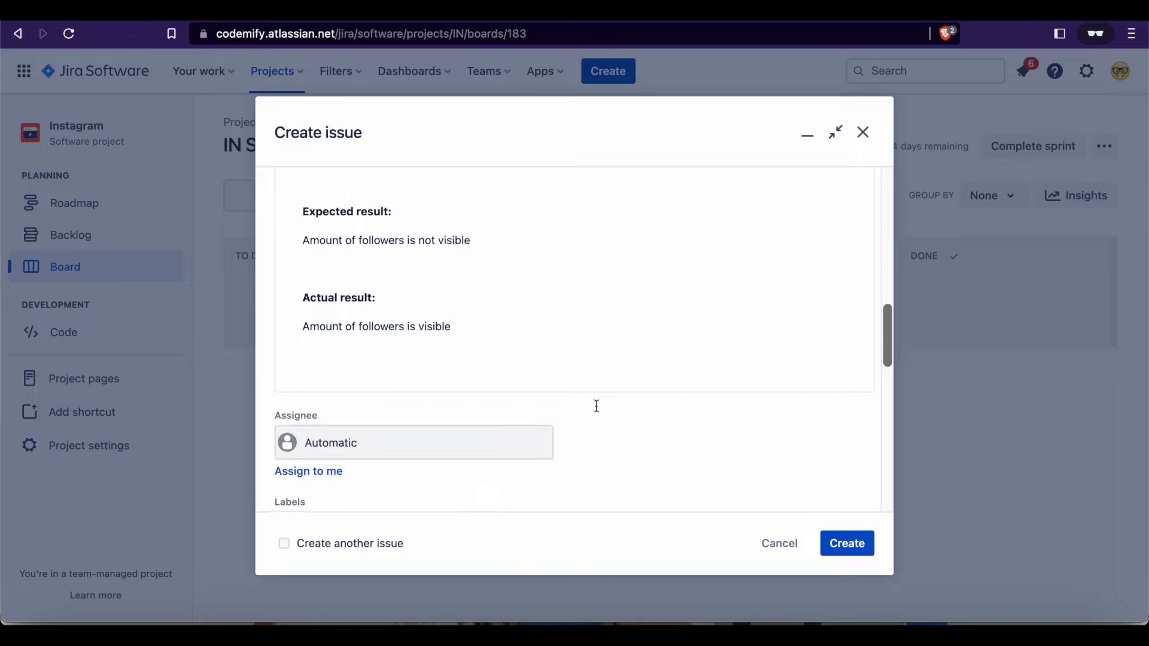
pyautogui.scroll(-2, 564, 318)
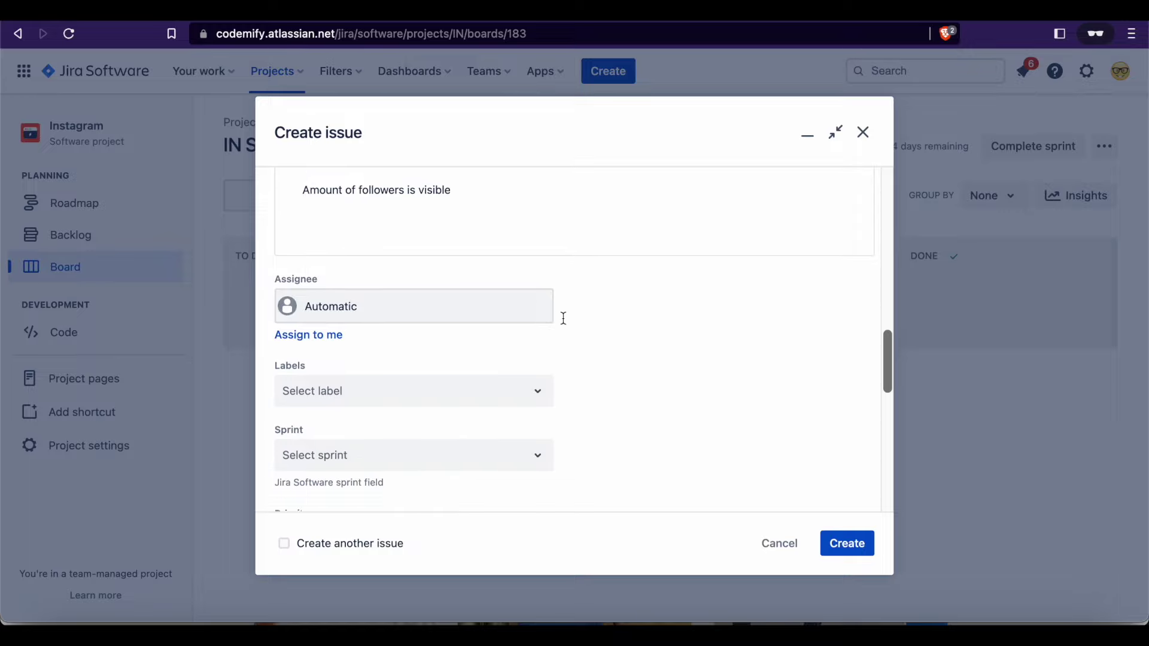
pyautogui.scroll(-1, 563, 319)
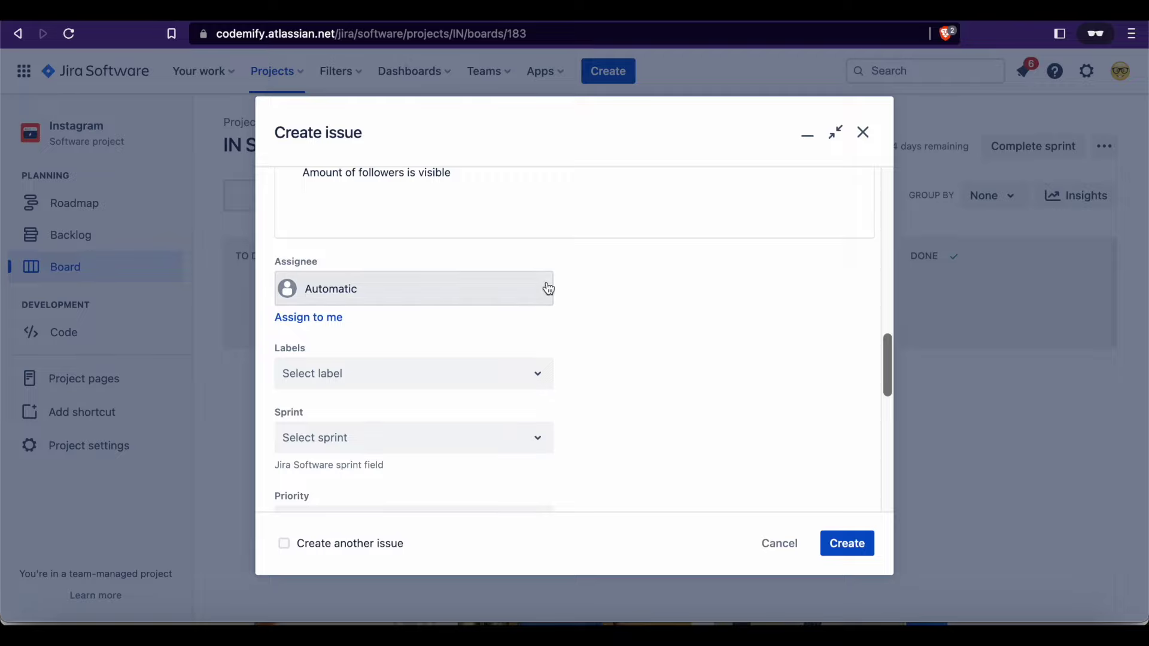
pyautogui.click(527, 292)
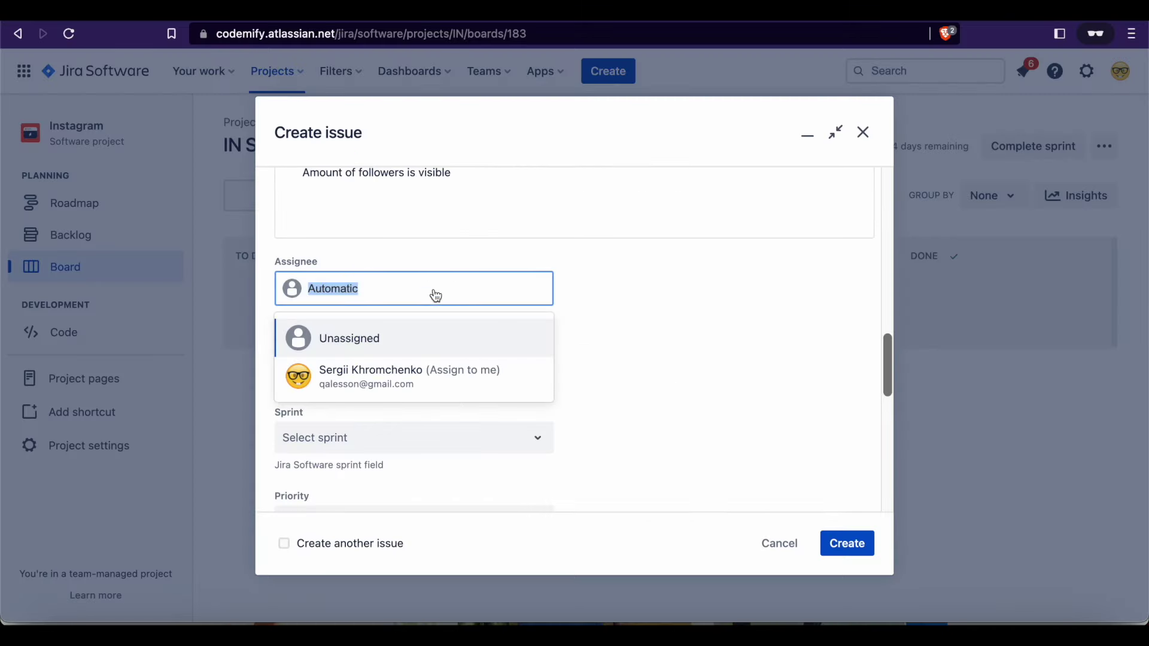
pyautogui.click(402, 381)
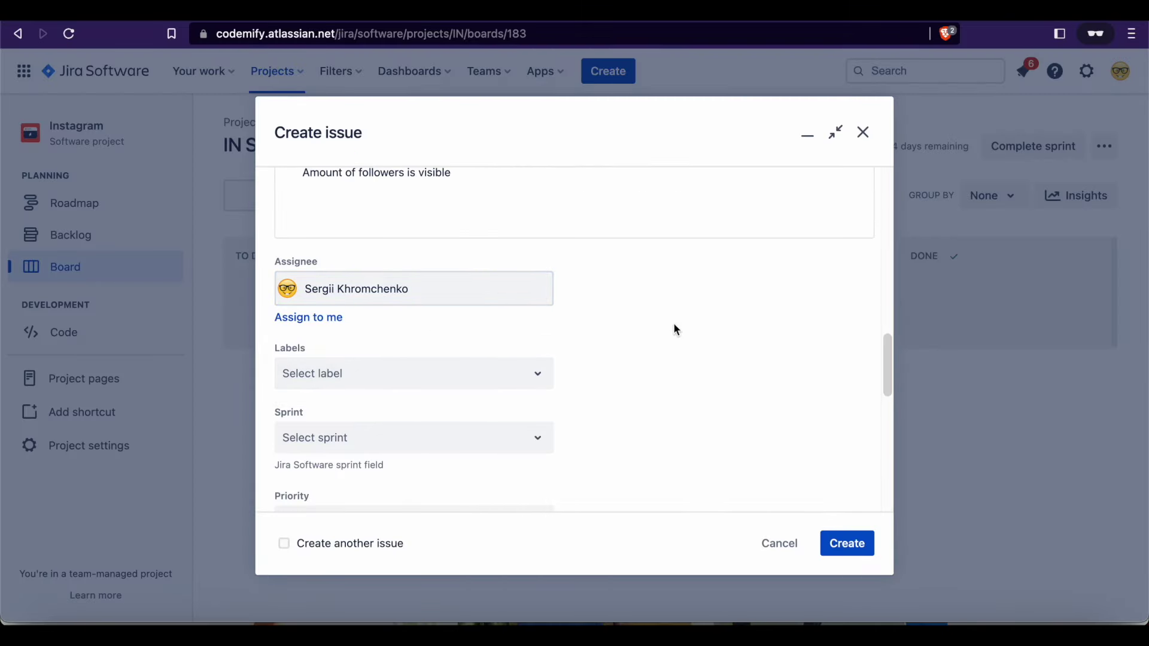
pyautogui.click(518, 297)
pyautogui.click(418, 376)
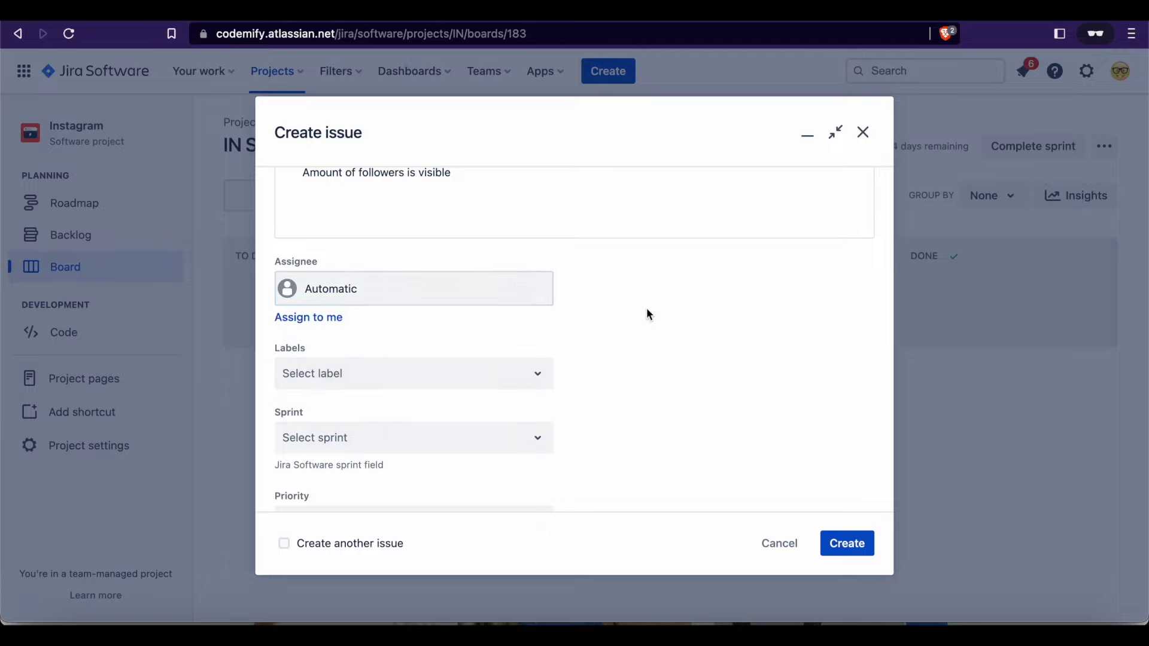
pyautogui.click(539, 298)
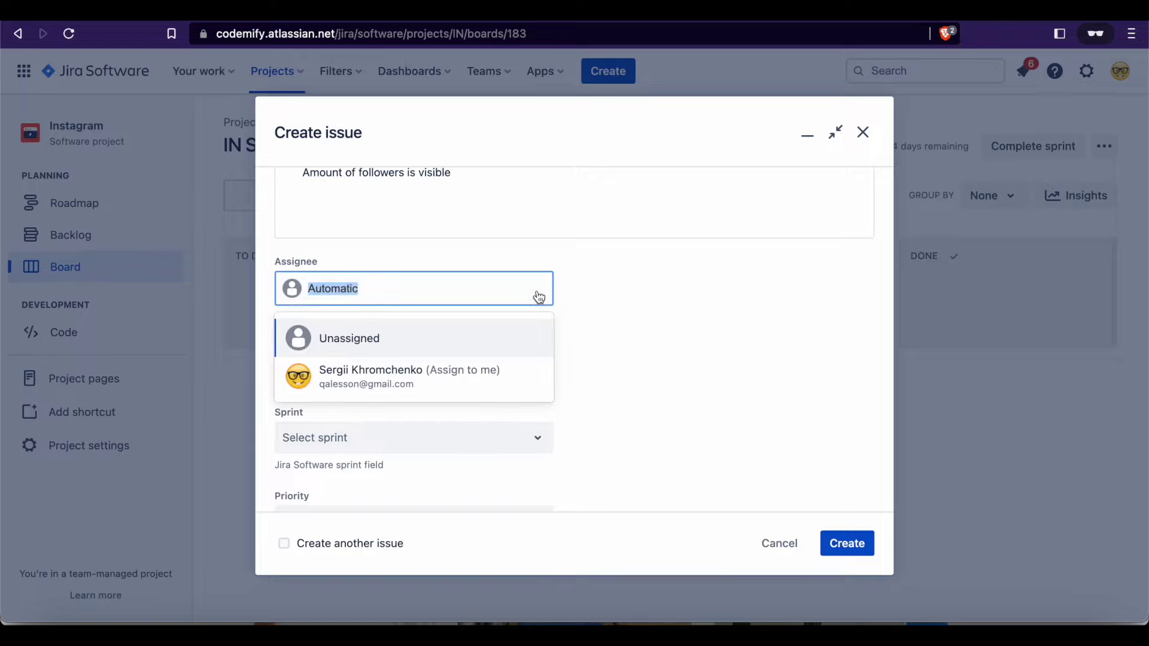
pyautogui.click(494, 358)
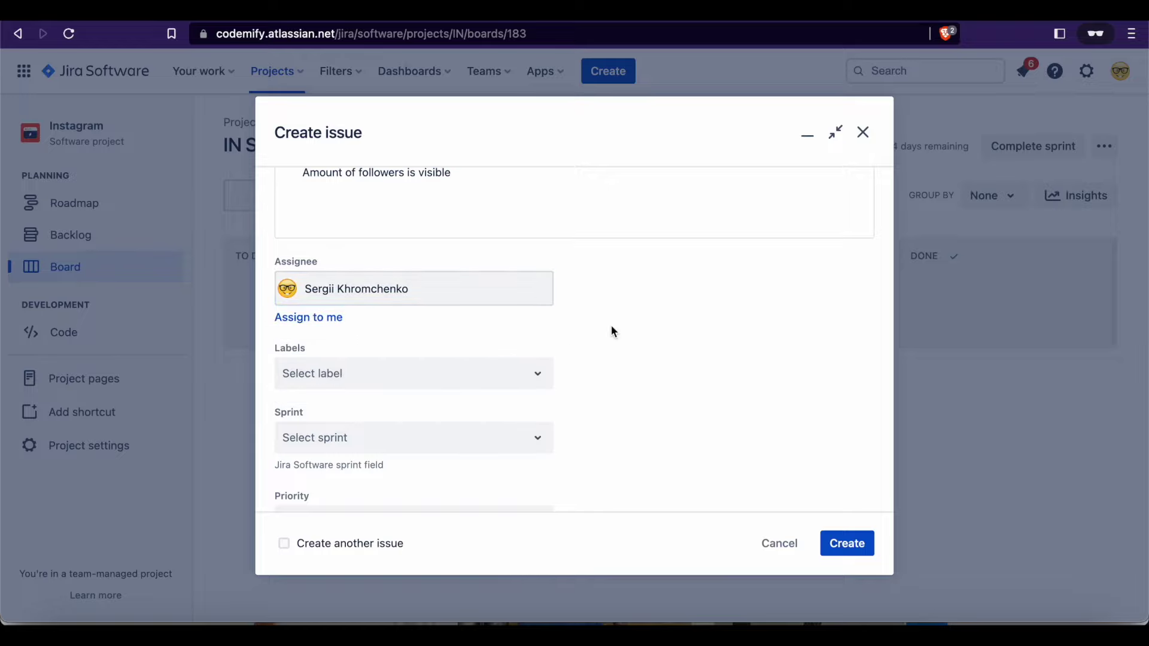
# Set the issue's sprint to the active IN Sprint 1
pyautogui.scroll(-2, 611, 331)
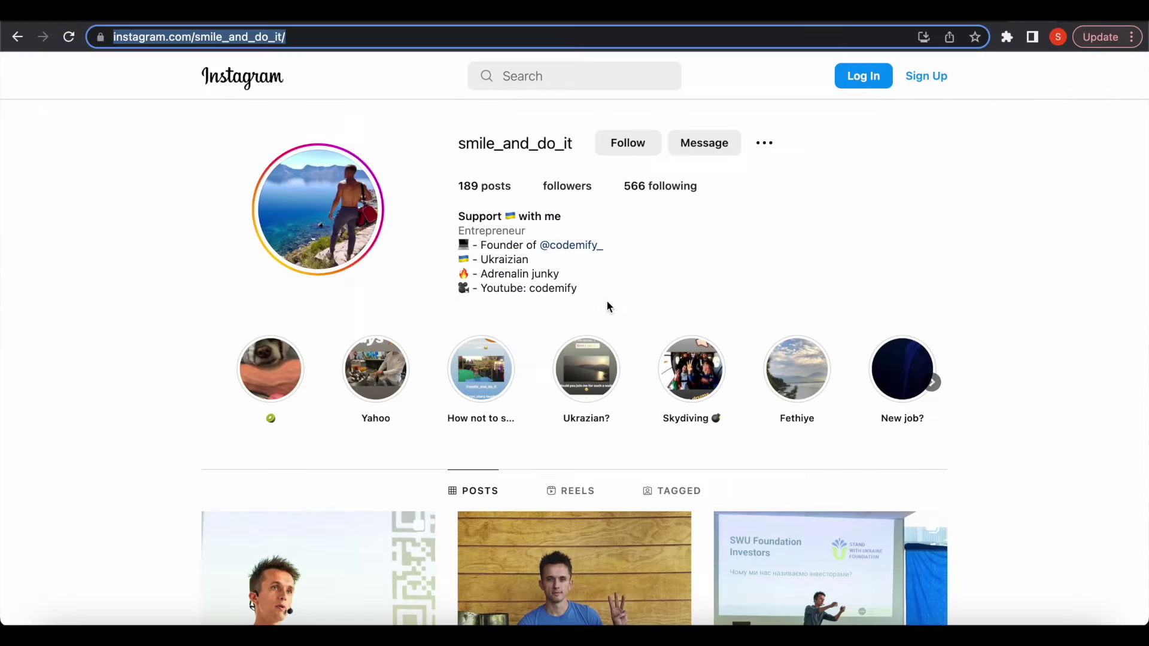
pyautogui.click(669, 271)
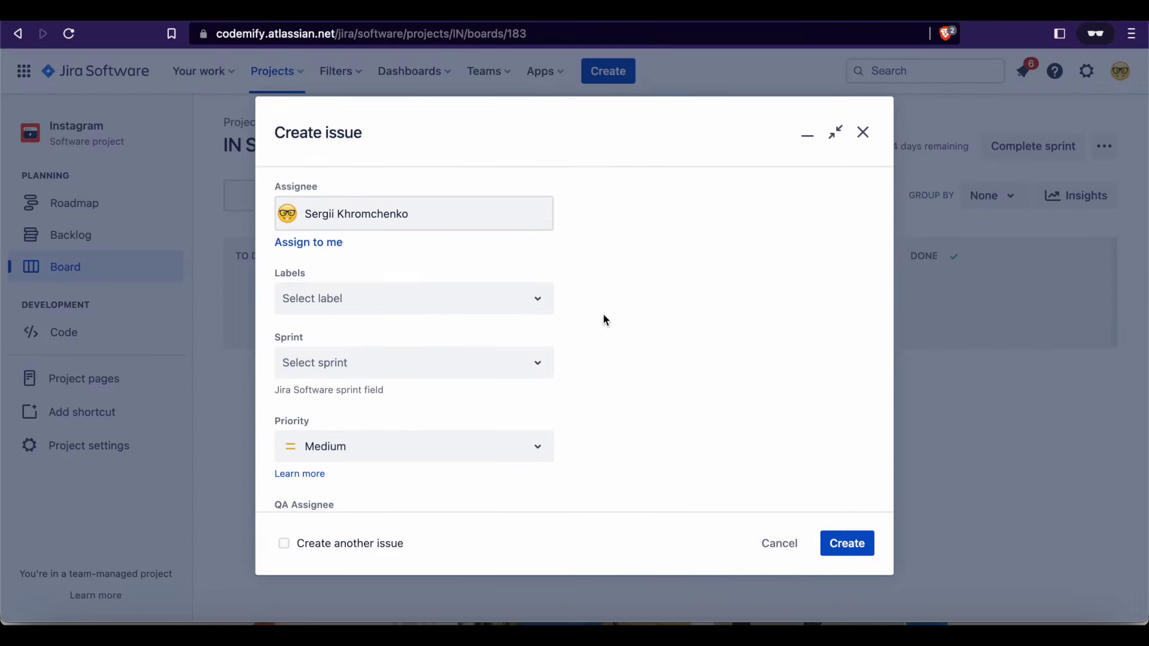
pyautogui.scroll(-1, 604, 319)
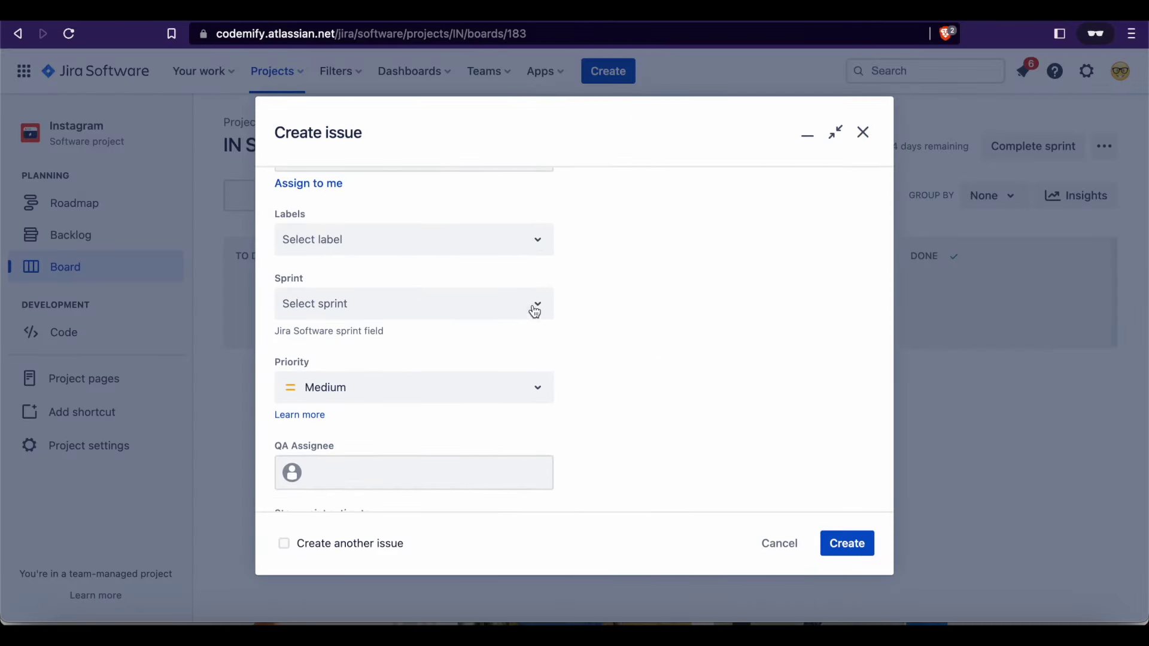
pyautogui.scroll(2, 601, 307)
pyautogui.scroll(-1, 601, 307)
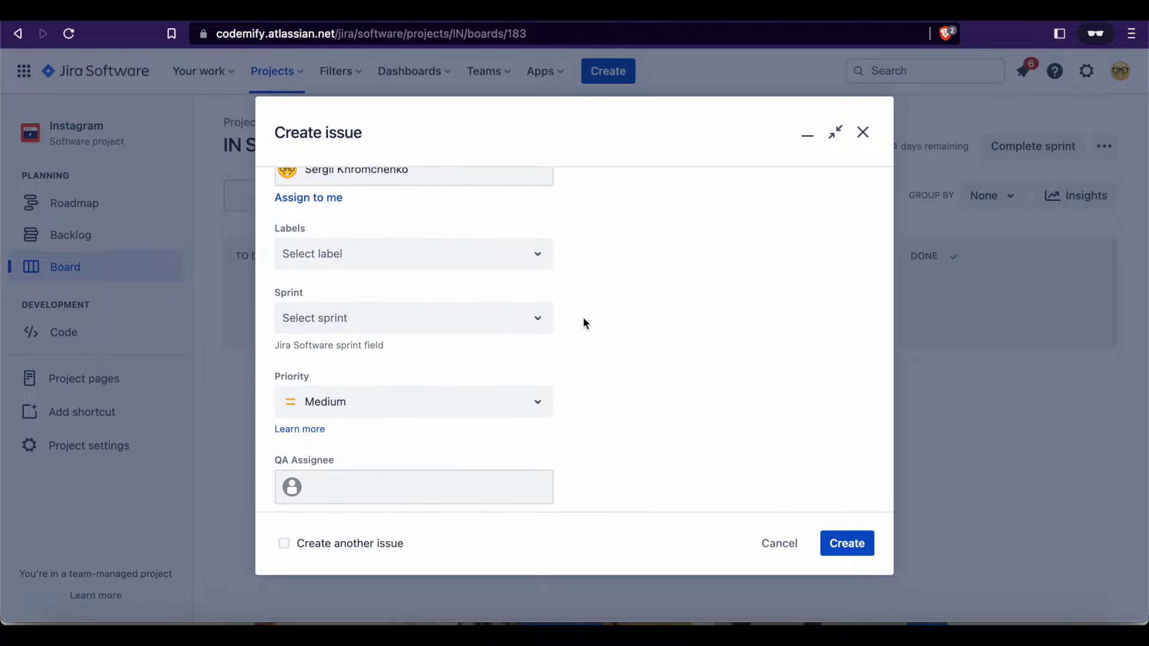
pyautogui.click(506, 322)
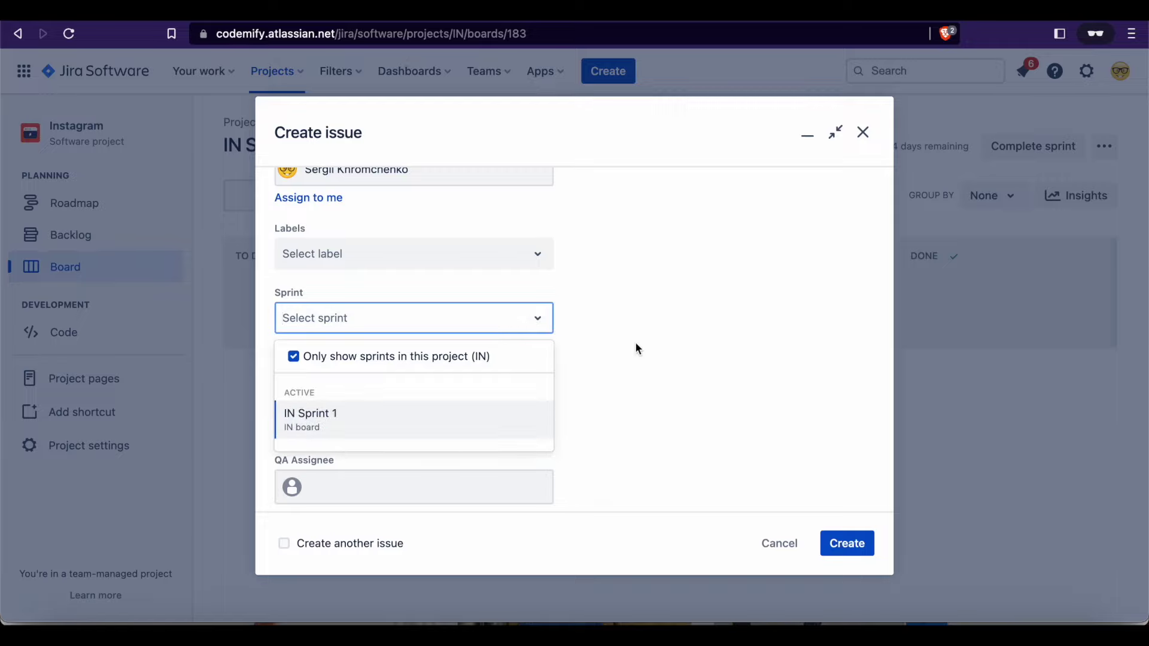
pyautogui.click(360, 427)
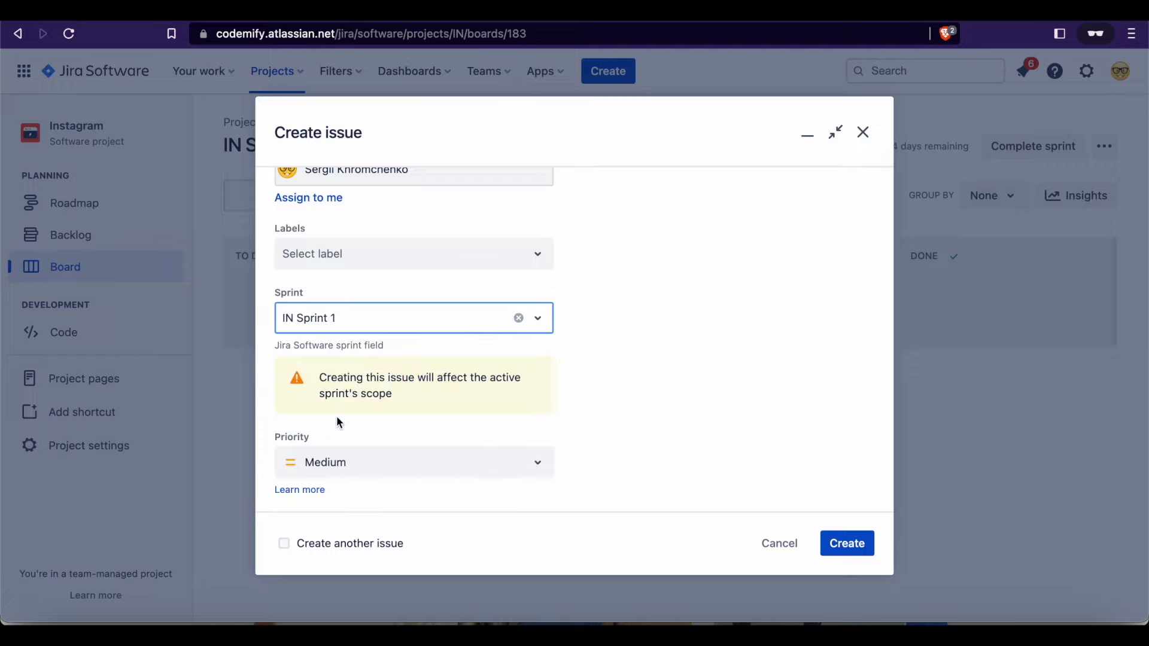
pyautogui.click(608, 340)
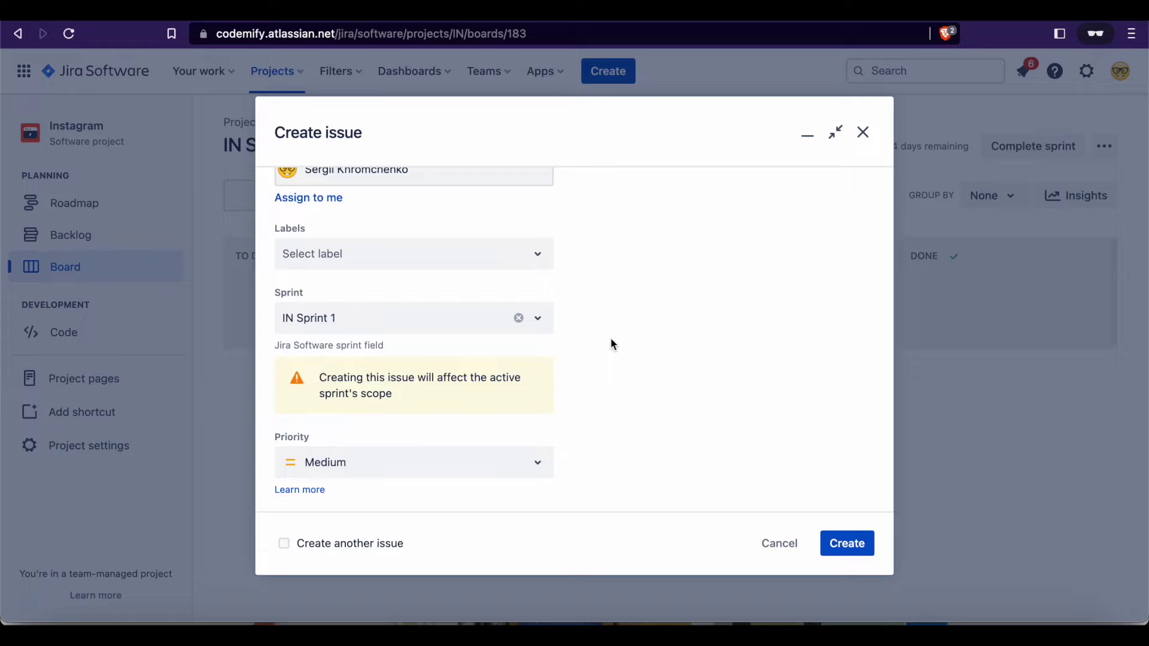
# Review the priority options against the Instagram profile page, leave Medium selected, and look over the QA Assignee, story point and reporter fields
pyautogui.scroll(-1, 619, 325)
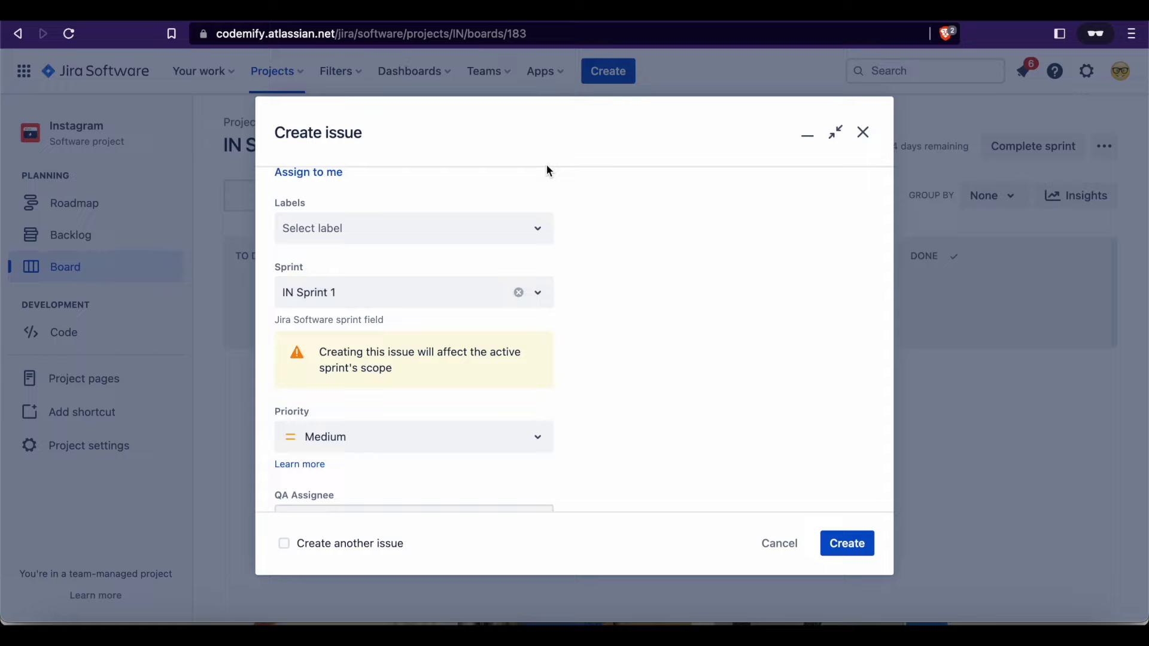
pyautogui.scroll(-3, 546, 269)
pyautogui.click(448, 293)
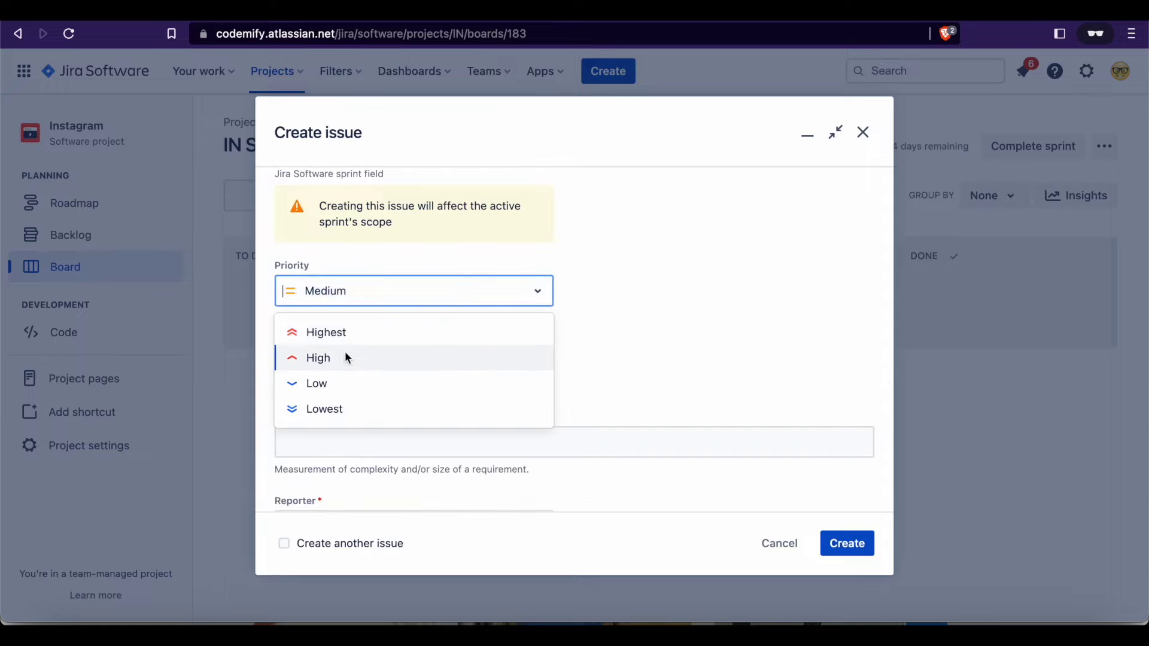
pyautogui.click(701, 339)
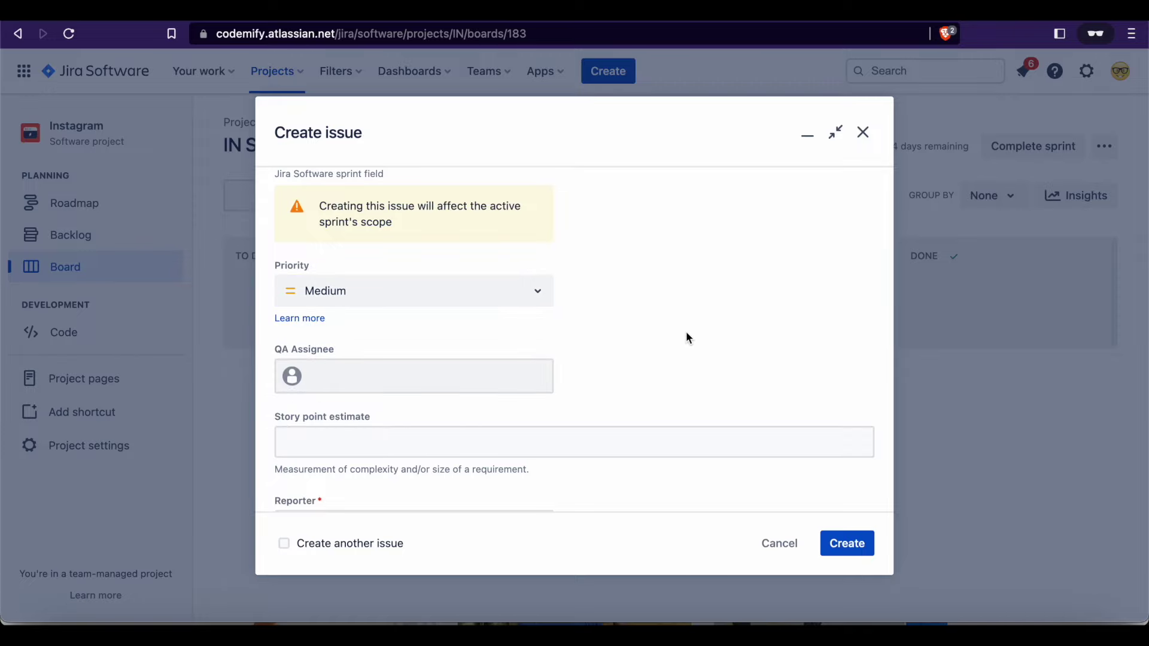
pyautogui.press('super+Tab')
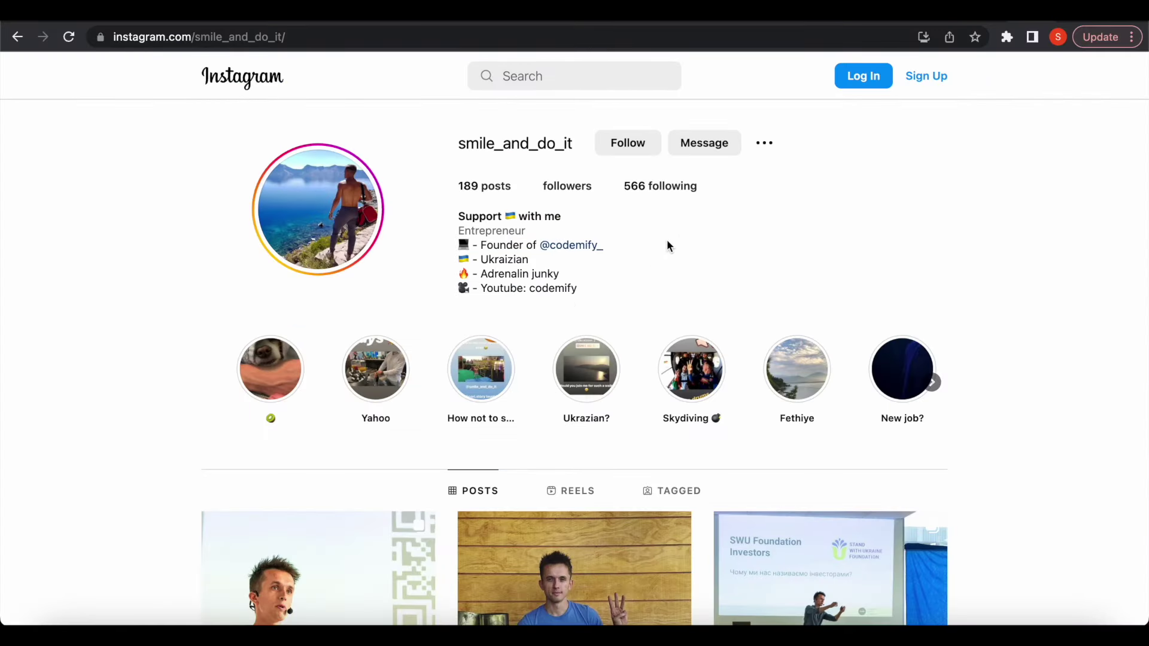
pyautogui.press('super+Tab')
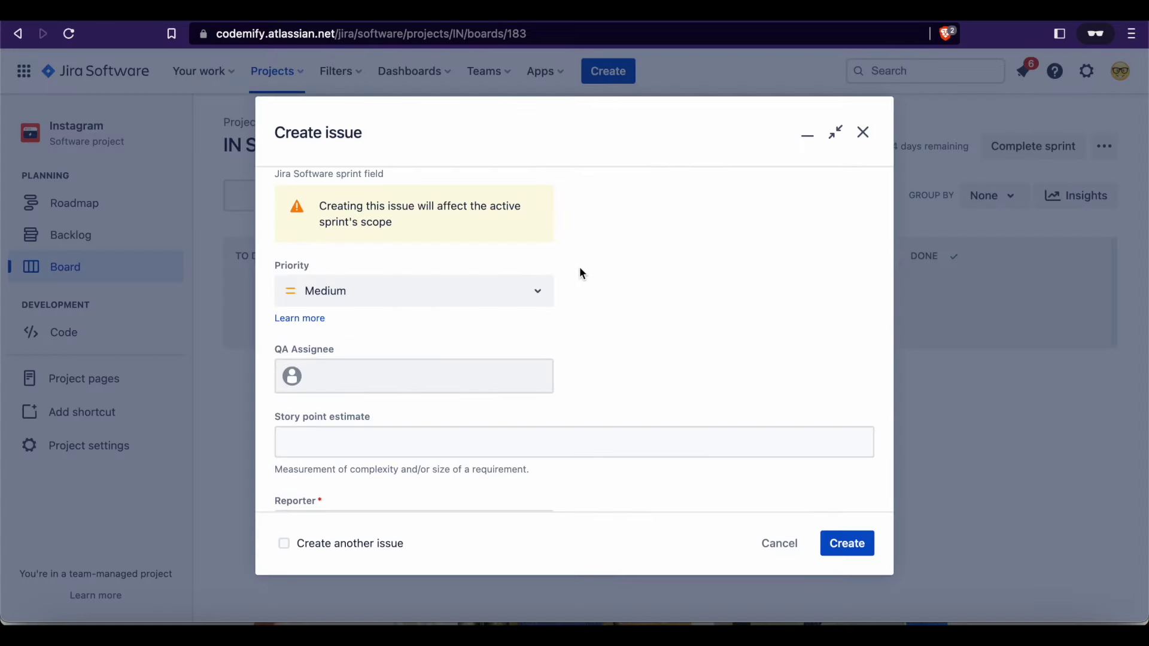
pyautogui.press('super+Tab')
pyautogui.click(542, 296)
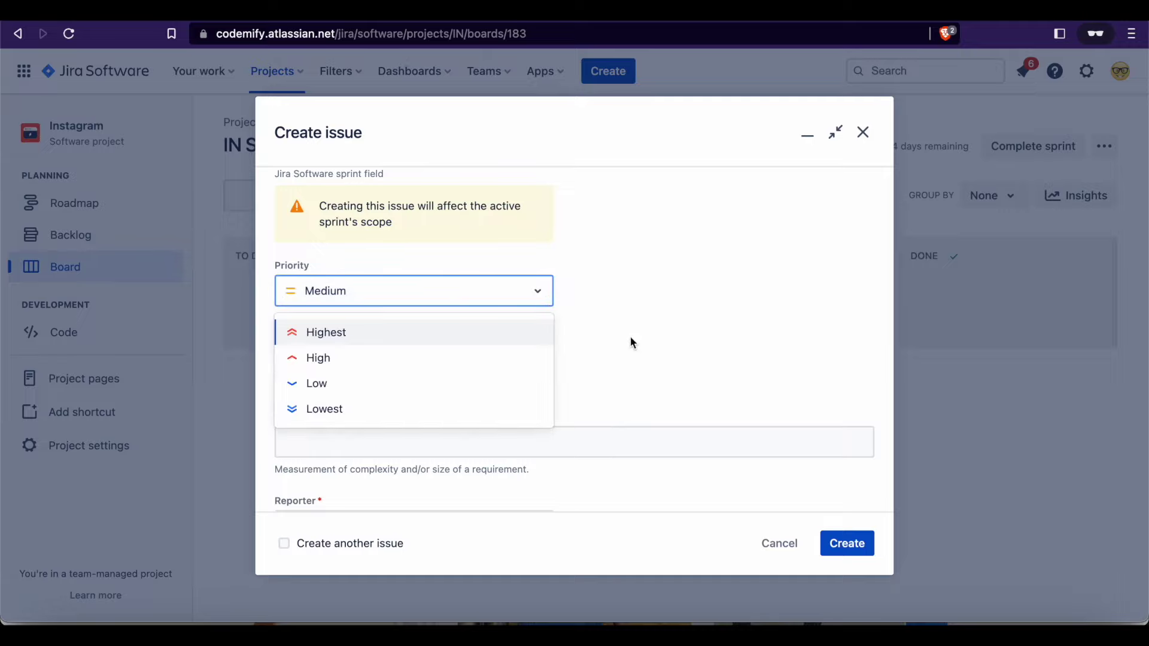
pyautogui.click(633, 290)
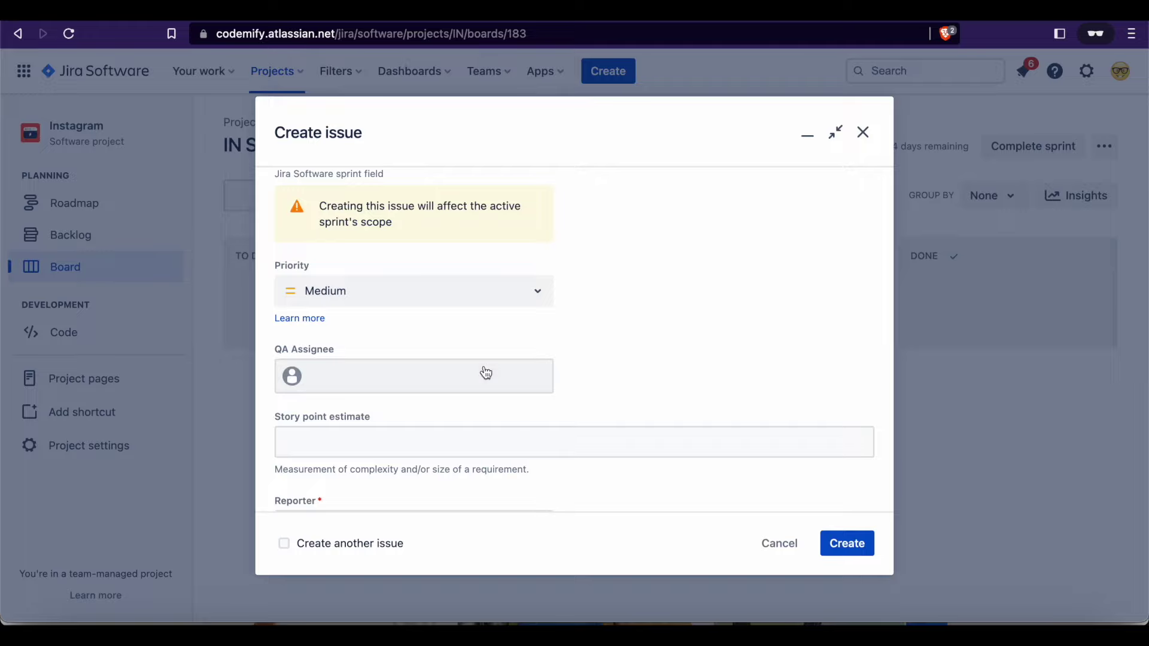
pyautogui.scroll(-1, 483, 372)
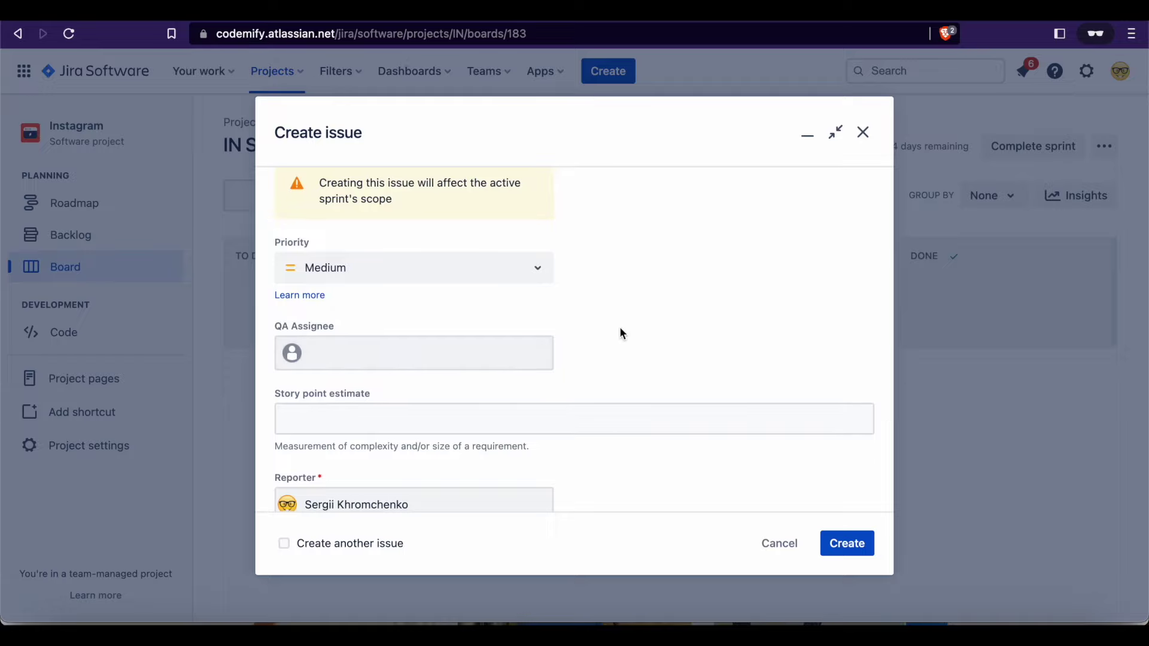
pyautogui.scroll(-2, 620, 333)
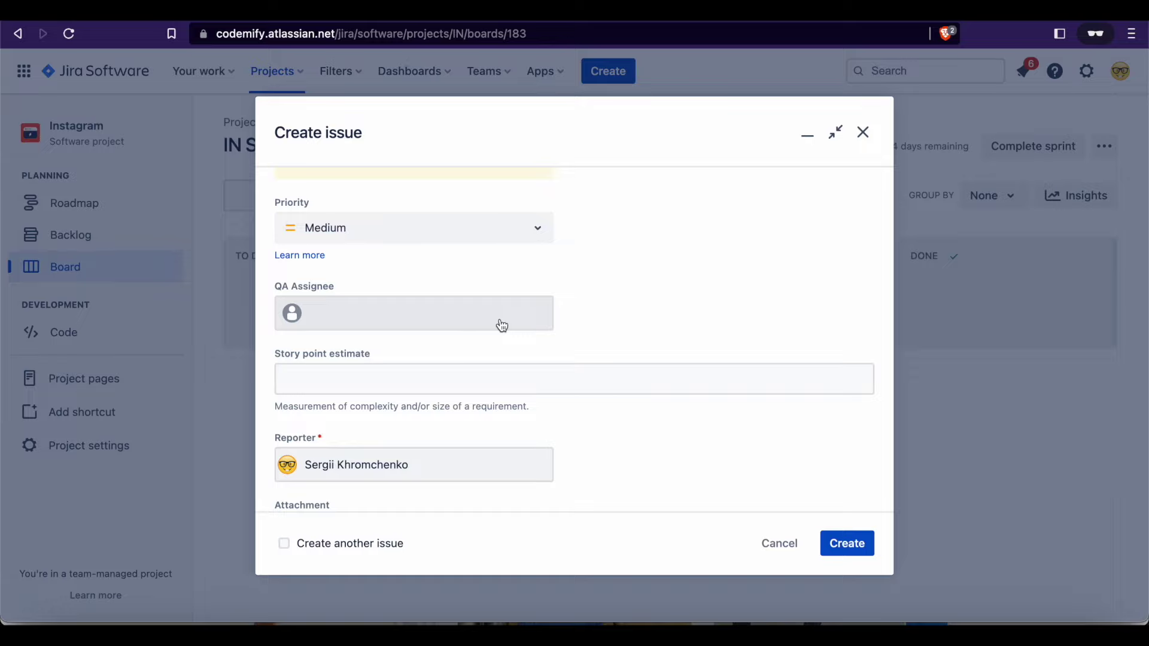
# Search the QA Assignee field for "se" and choose another team member
pyautogui.click(534, 321)
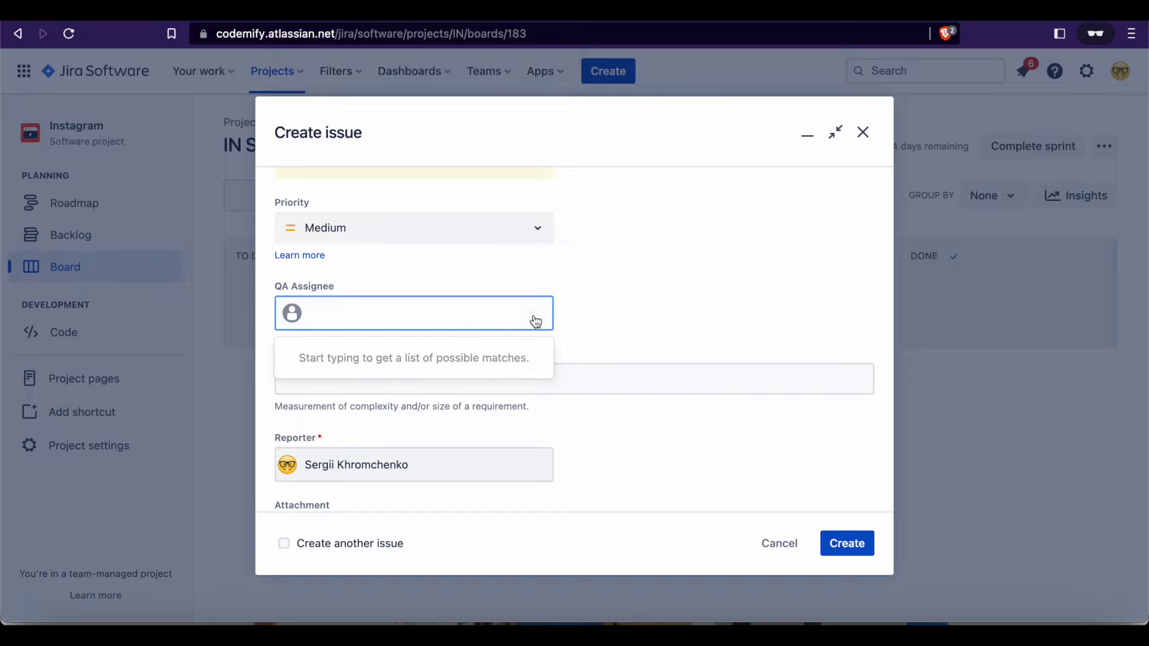
pyautogui.write('se')
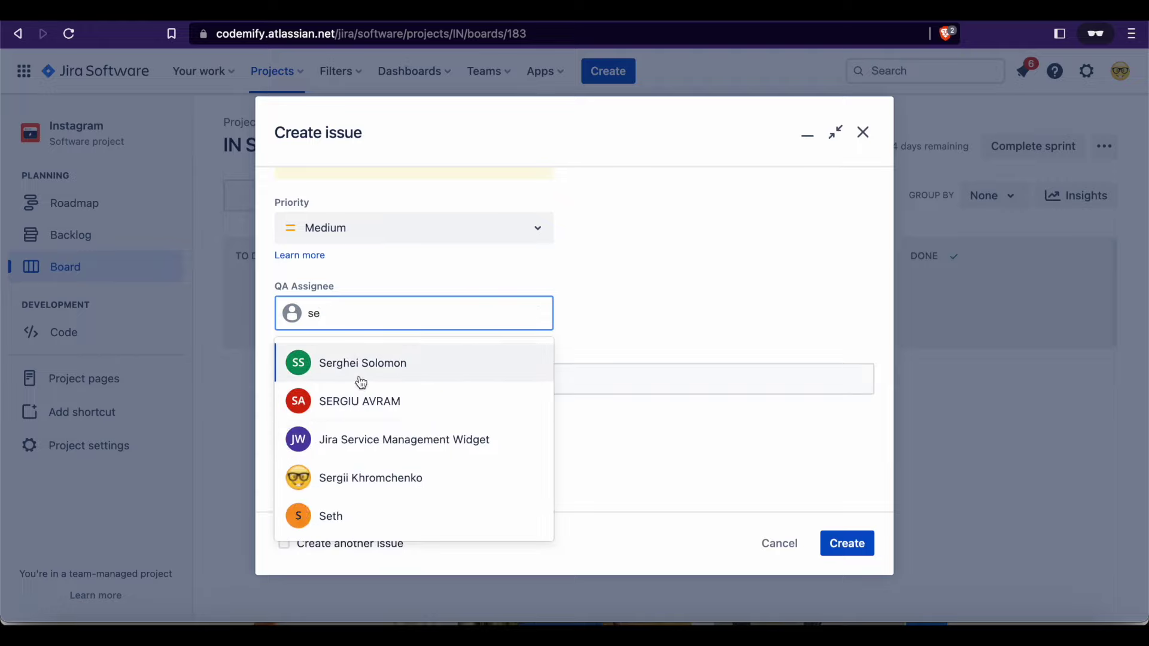
pyautogui.click(372, 412)
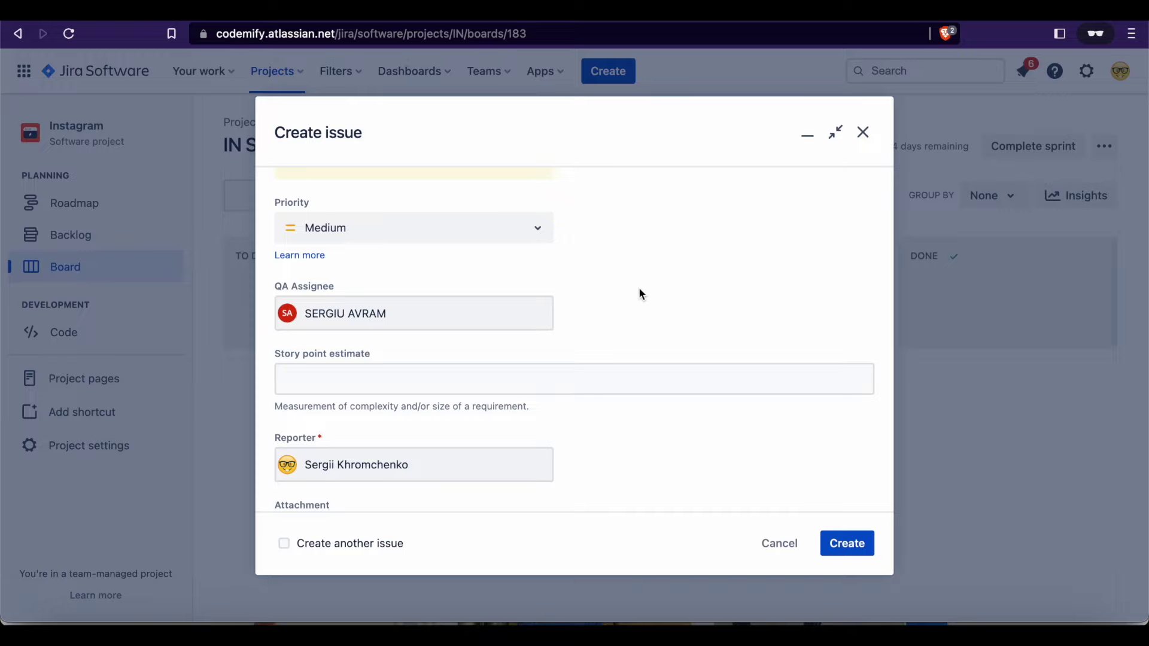
# Look over the story point estimate, reporter, attachment and linked issues fields of the new issue
pyautogui.scroll(-2, 639, 293)
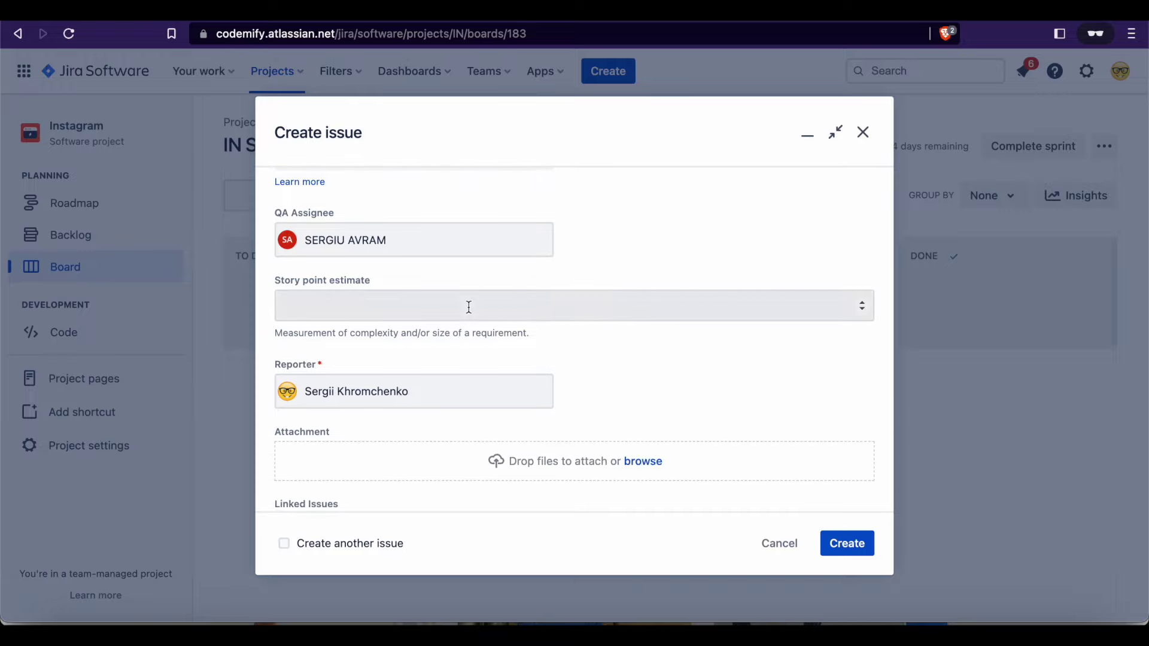
pyautogui.click(579, 316)
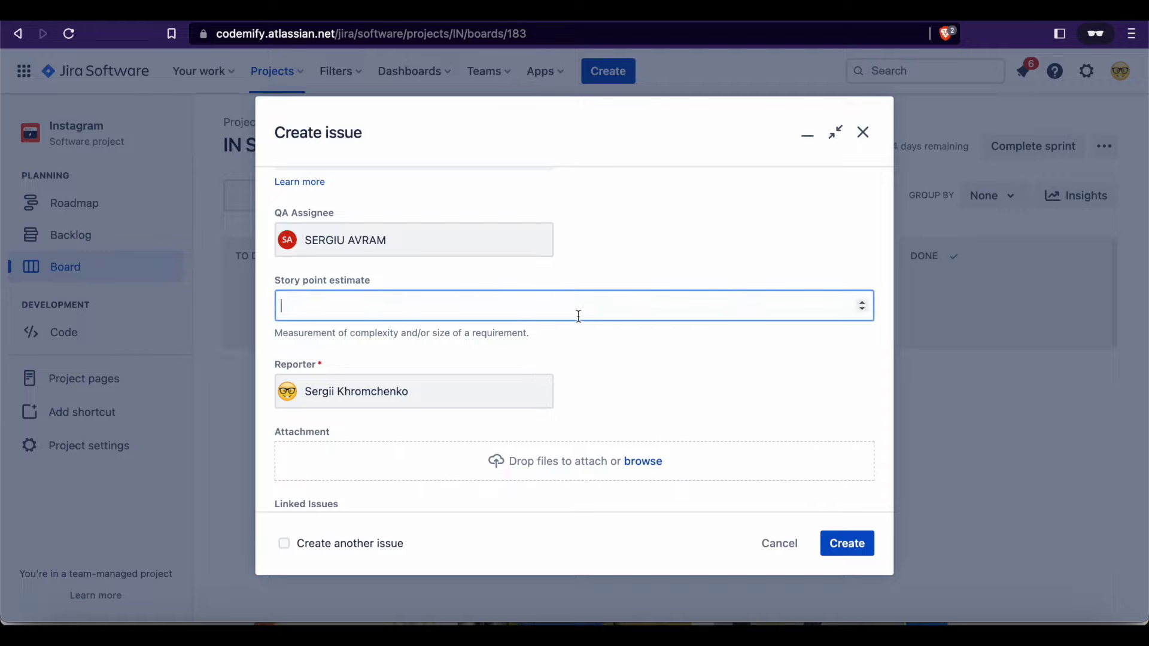
pyautogui.click(638, 254)
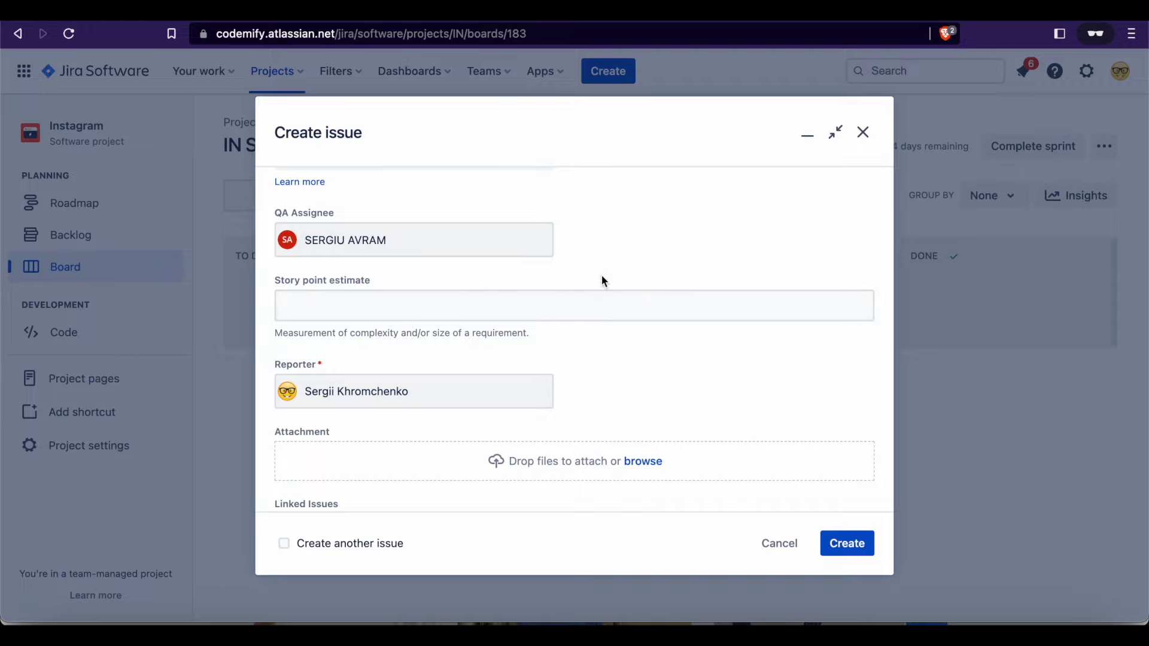
pyautogui.scroll(-3, 601, 279)
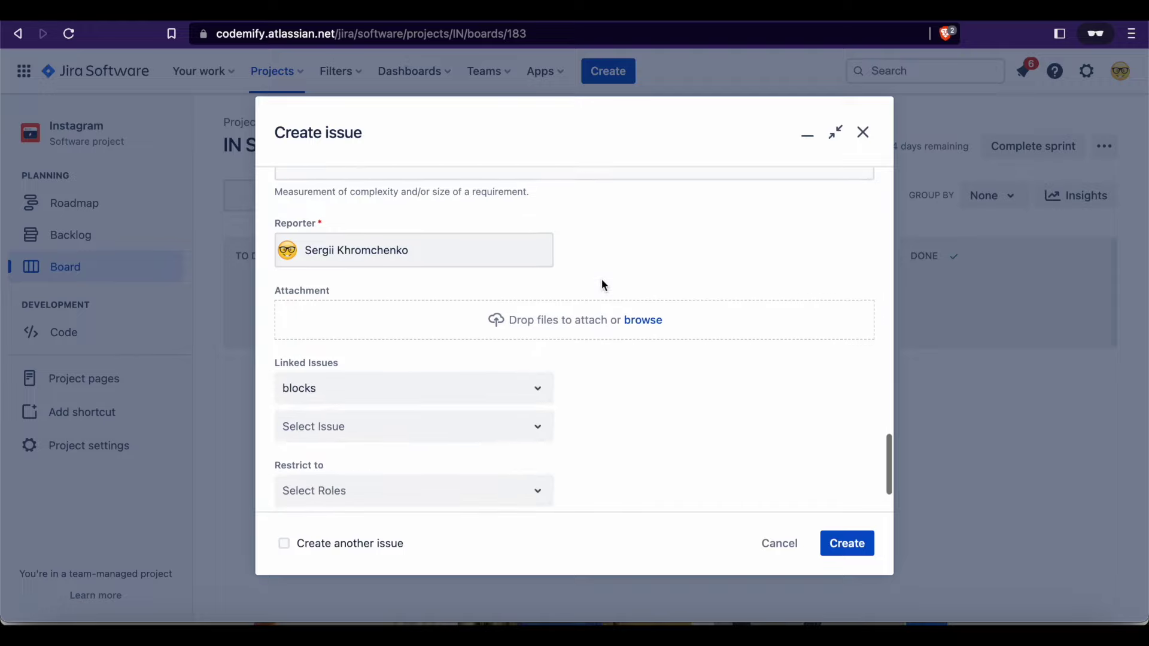
pyautogui.scroll(1, 554, 248)
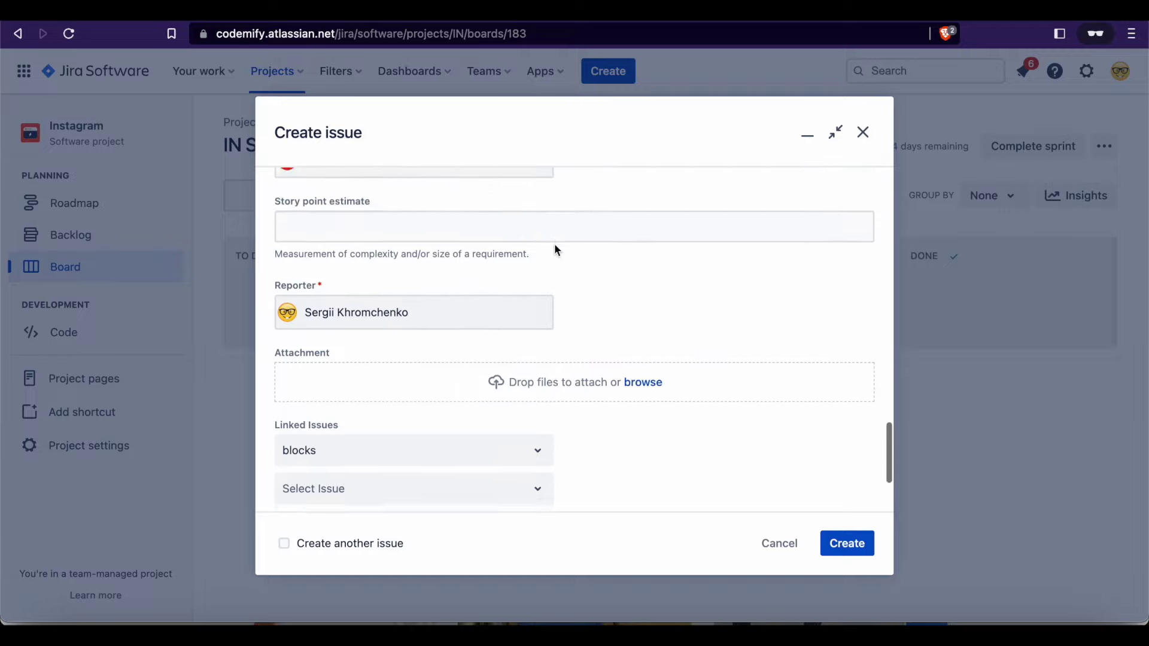
pyautogui.scroll(-1, 604, 260)
pyautogui.scroll(3, 608, 269)
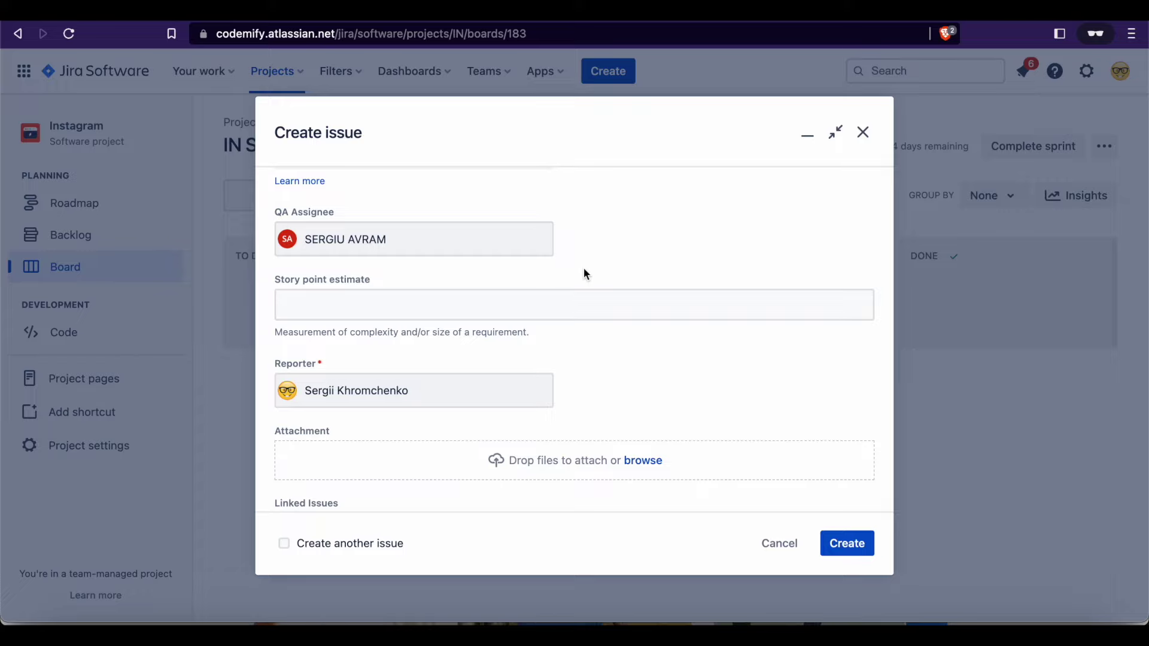
# Set the QA Assignee to your own account
pyautogui.click(478, 249)
pyautogui.write('sergii')
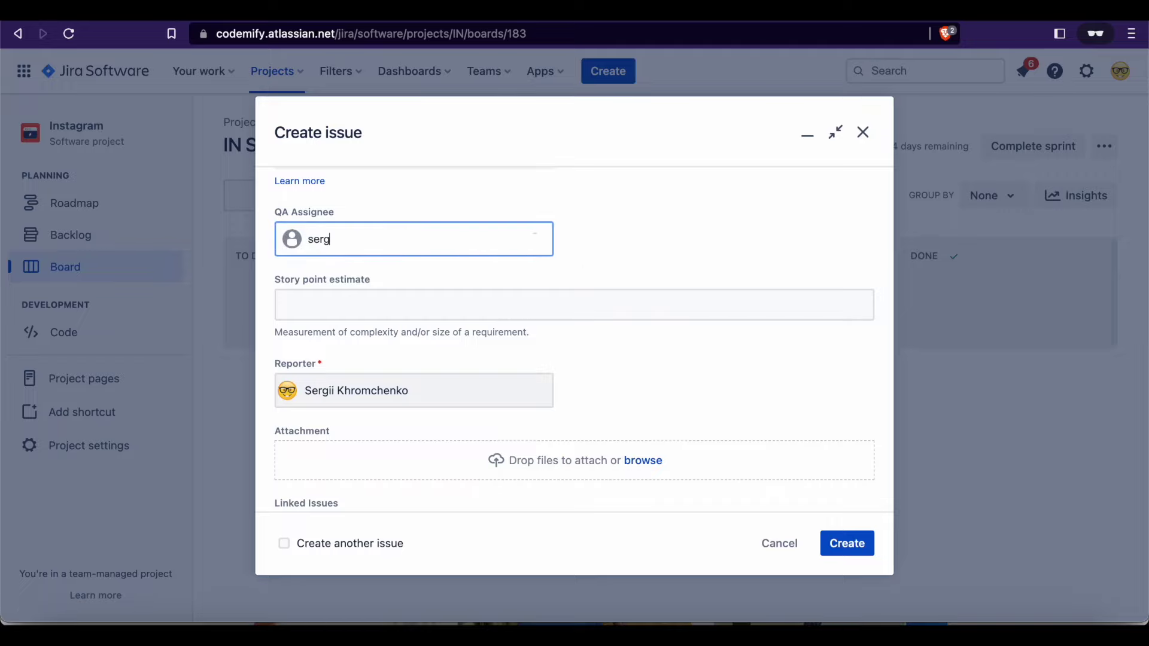
pyautogui.click(473, 288)
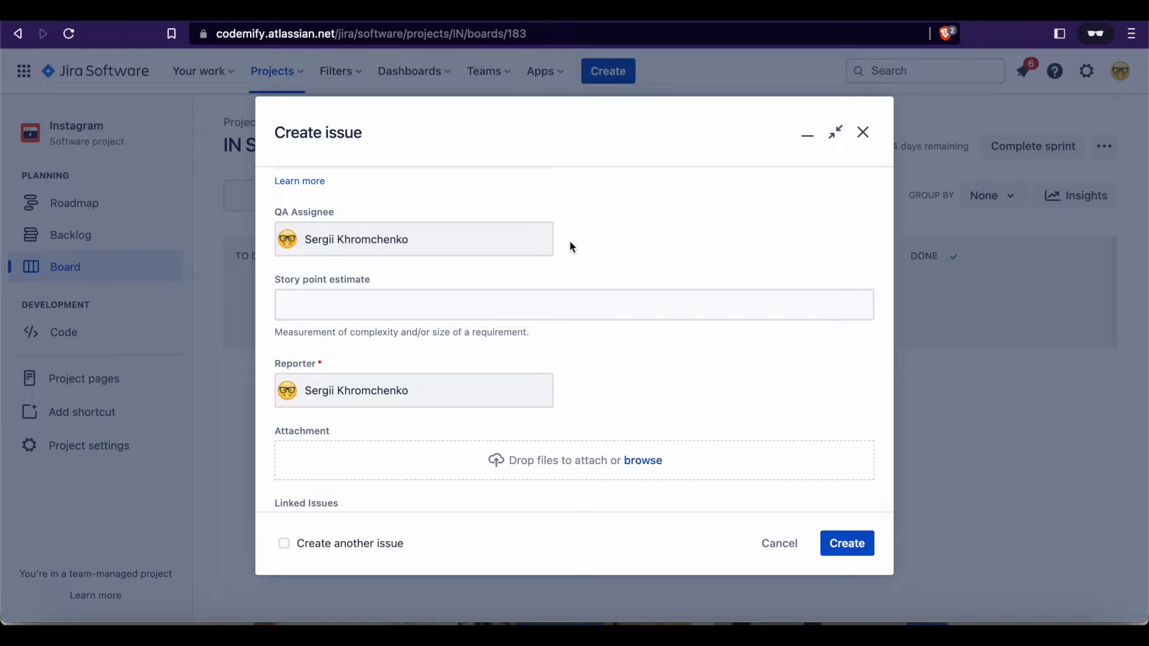
# Preview "Screenshot 2023-05-25 at 8.08.12 PM" in Finder's Recents and attach it to the new issue
pyautogui.scroll(-3, 601, 383)
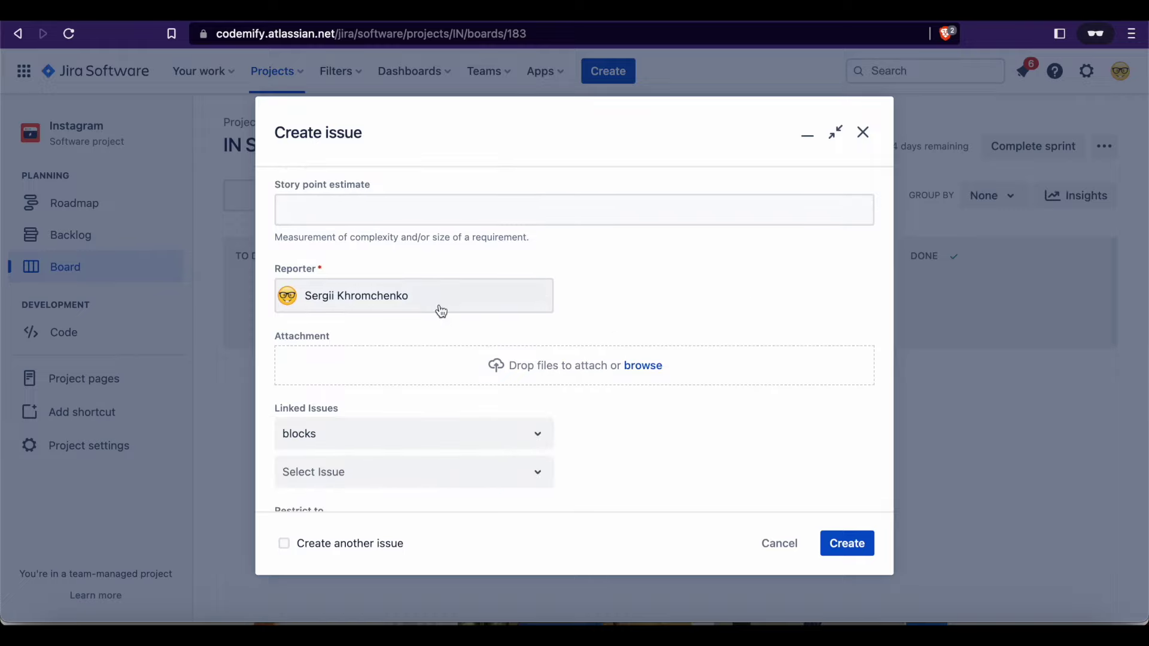
pyautogui.scroll(-2, 439, 308)
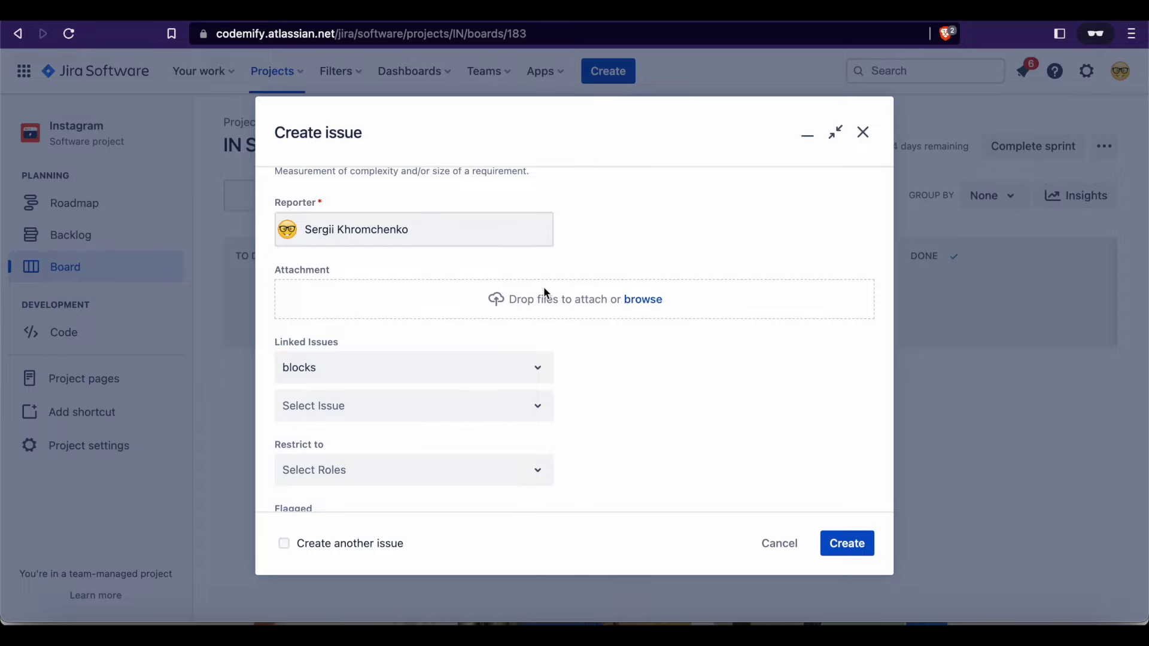
pyautogui.click(63, 635)
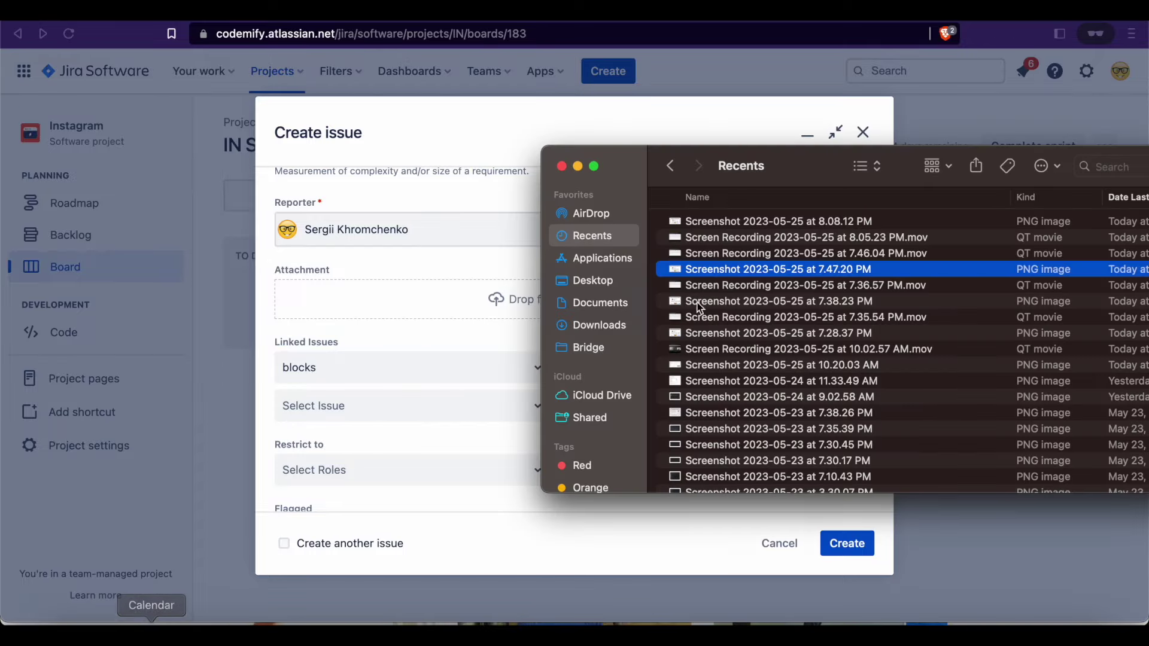
pyautogui.click(706, 224)
pyautogui.press('space')
pyautogui.press('space')
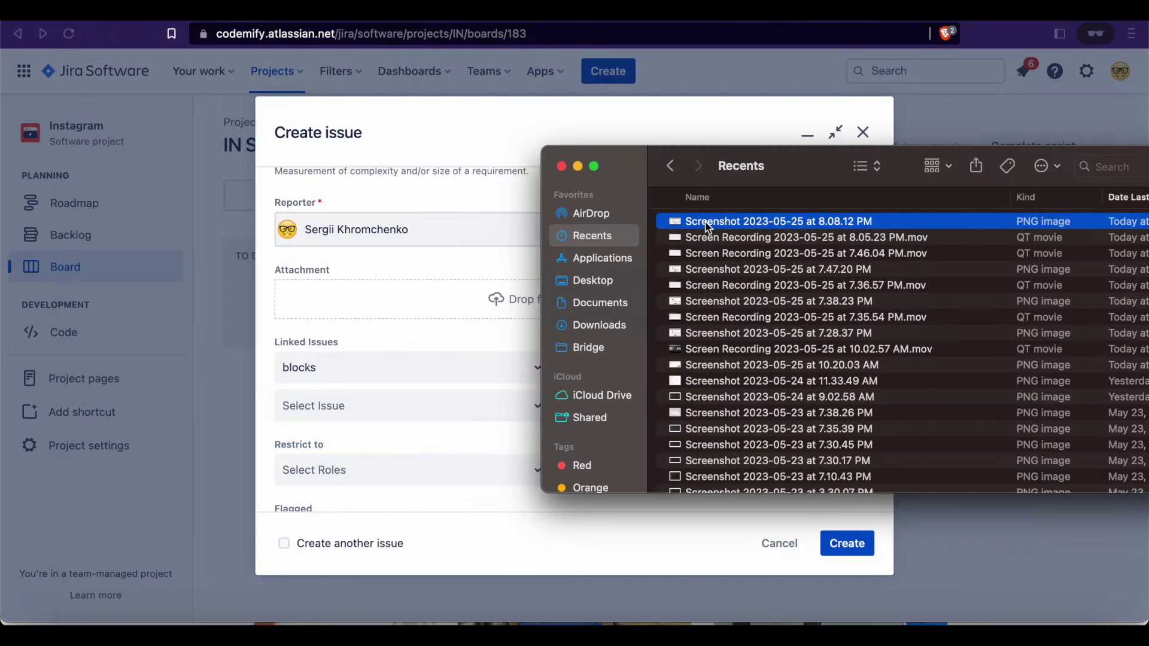
pyautogui.moveTo(706, 224); pyautogui.dragTo(444, 300)
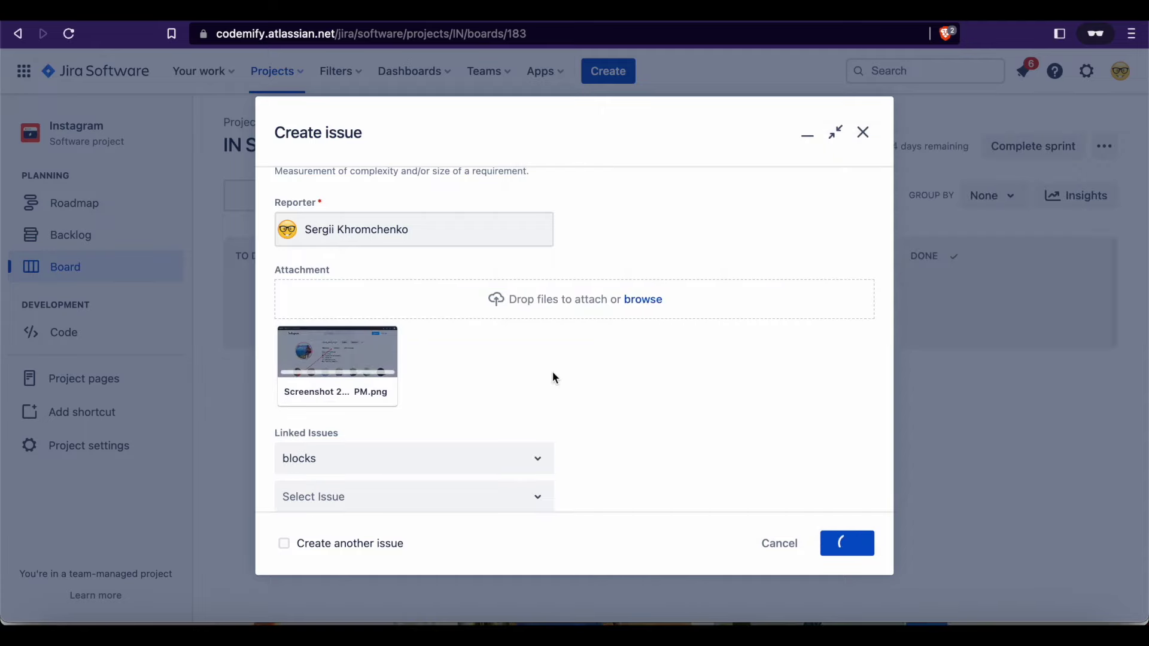
# Review the relation options for linked issues and set the relation to "relates to"
pyautogui.scroll(-2, 553, 376)
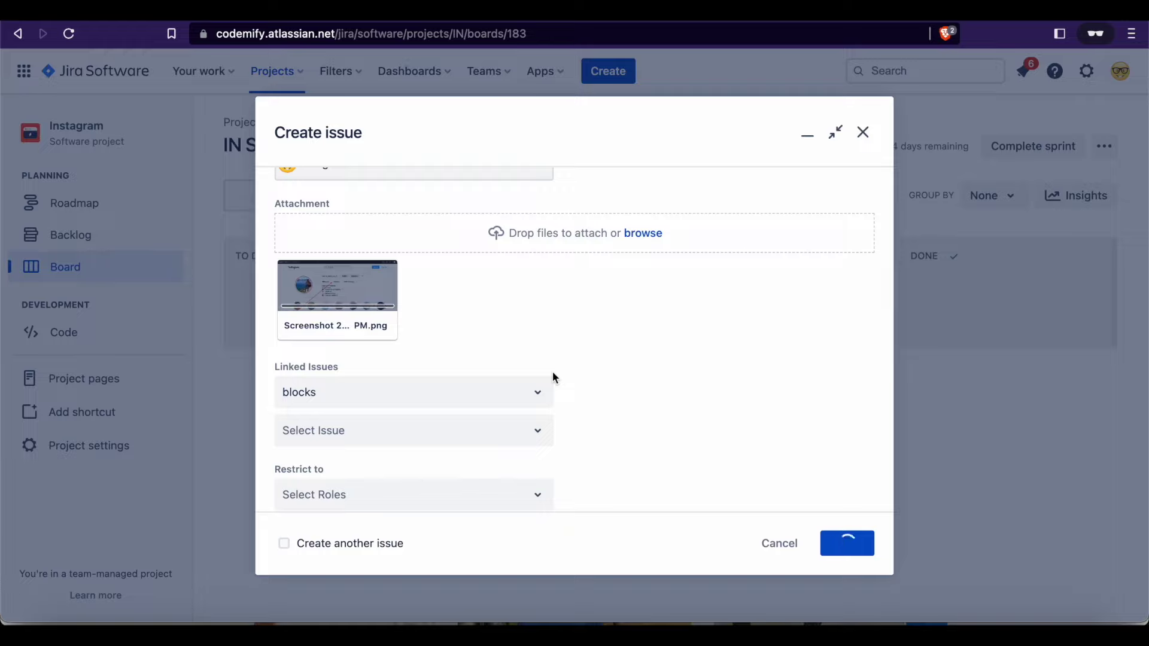
pyautogui.scroll(-3, 596, 286)
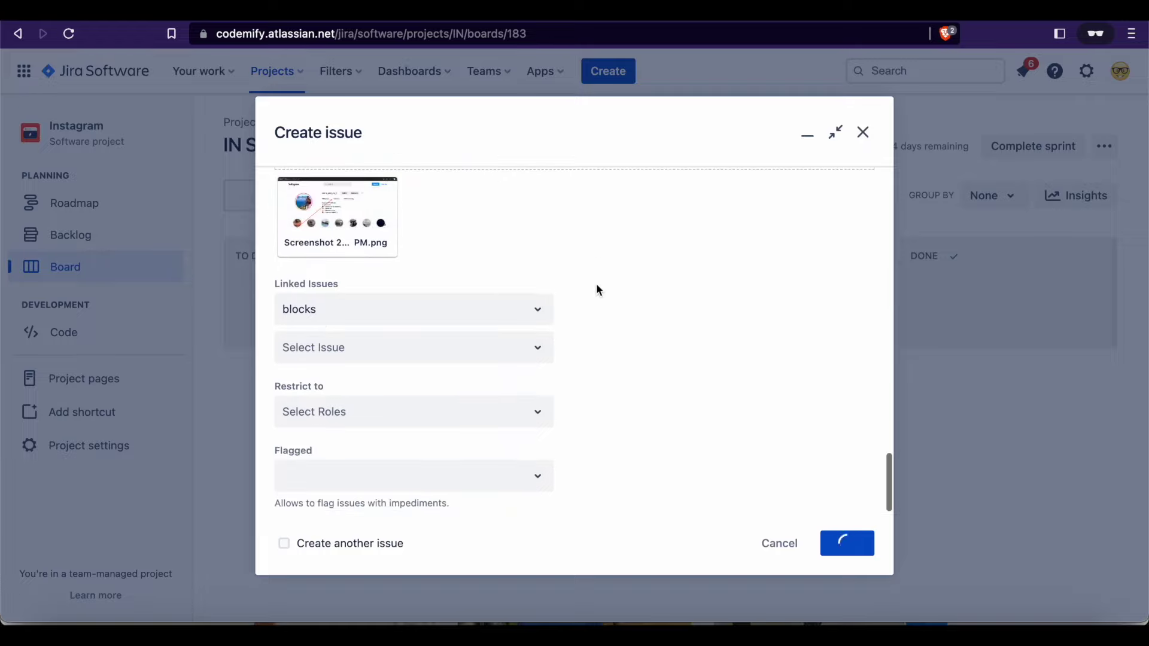
pyautogui.click(352, 309)
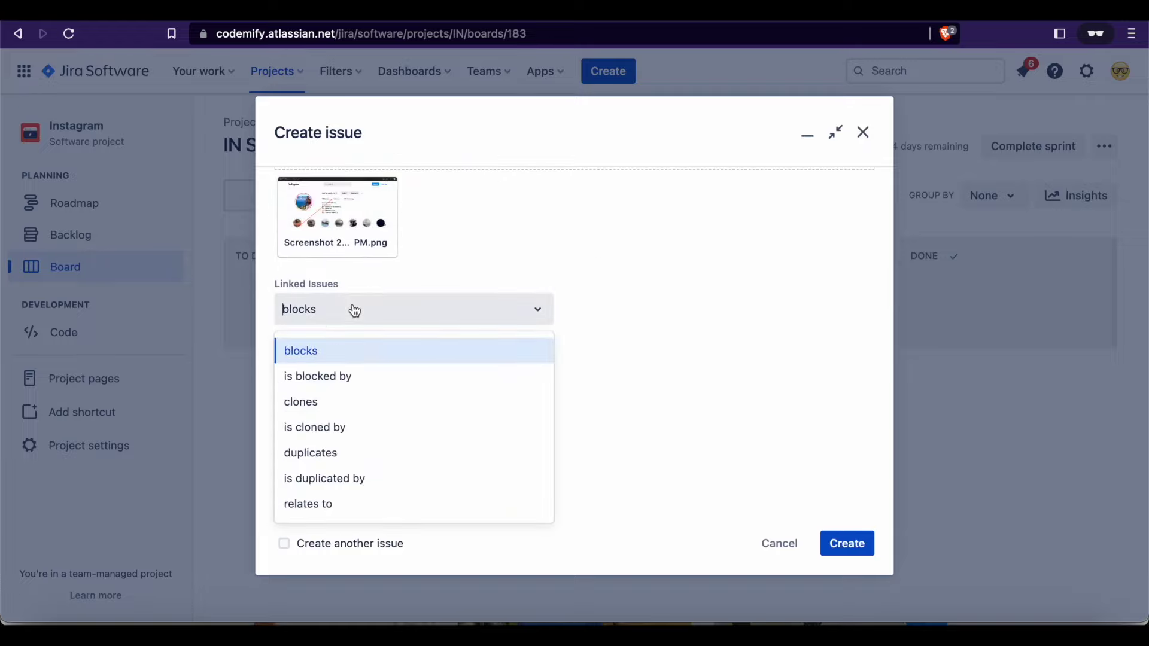
pyautogui.click(423, 268)
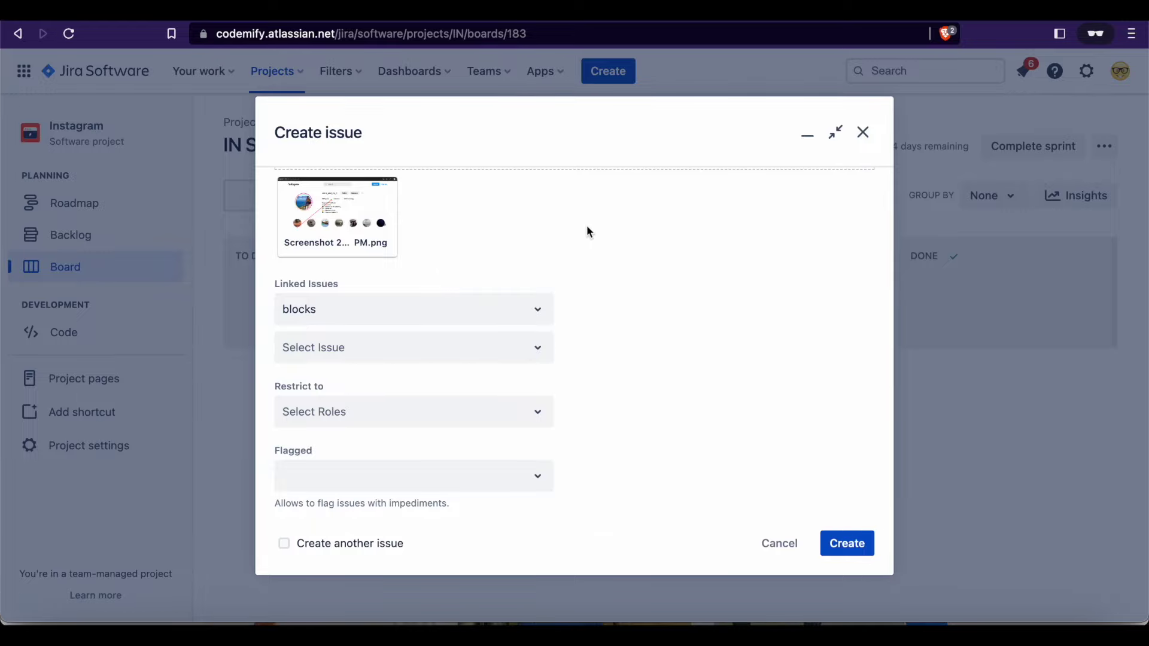
pyautogui.press('super+Tab')
pyautogui.press('super+Tab')
pyautogui.press('super+Tab')
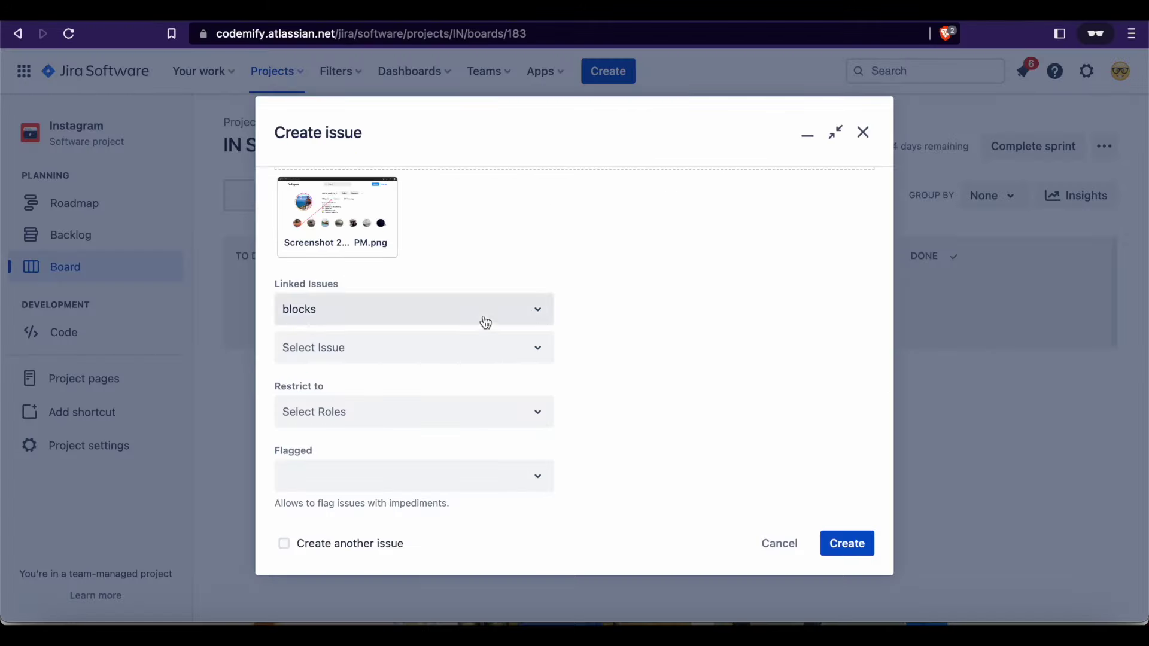
pyautogui.click(482, 309)
pyautogui.click(368, 506)
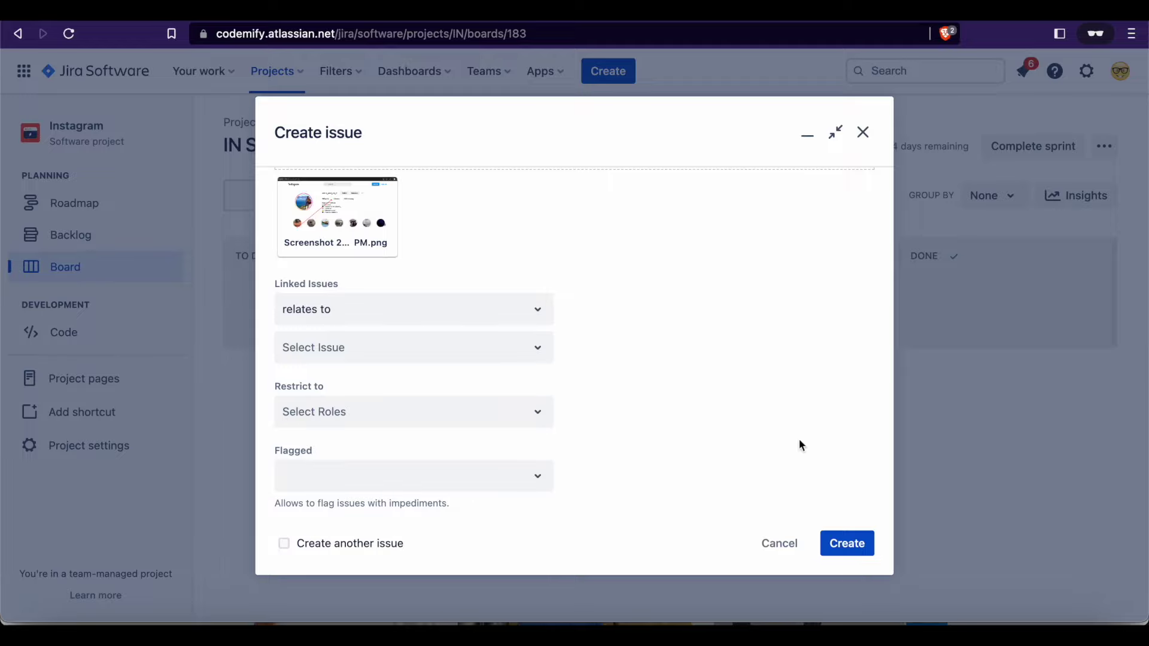
# Turn the Chrome, Safari and Firefox version lines under the description's Environment heading into a bulleted list
pyautogui.scroll(10, 671, 339)
pyautogui.scroll(10, 671, 339)
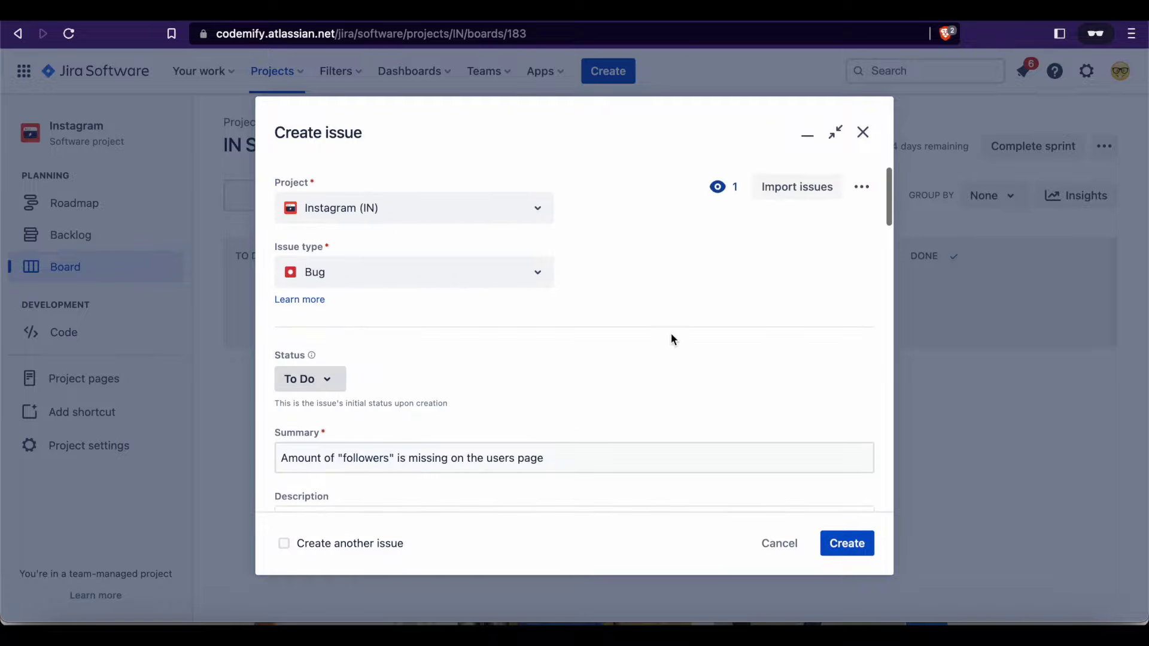
pyautogui.scroll(-5, 671, 339)
pyautogui.scroll(-1, 670, 334)
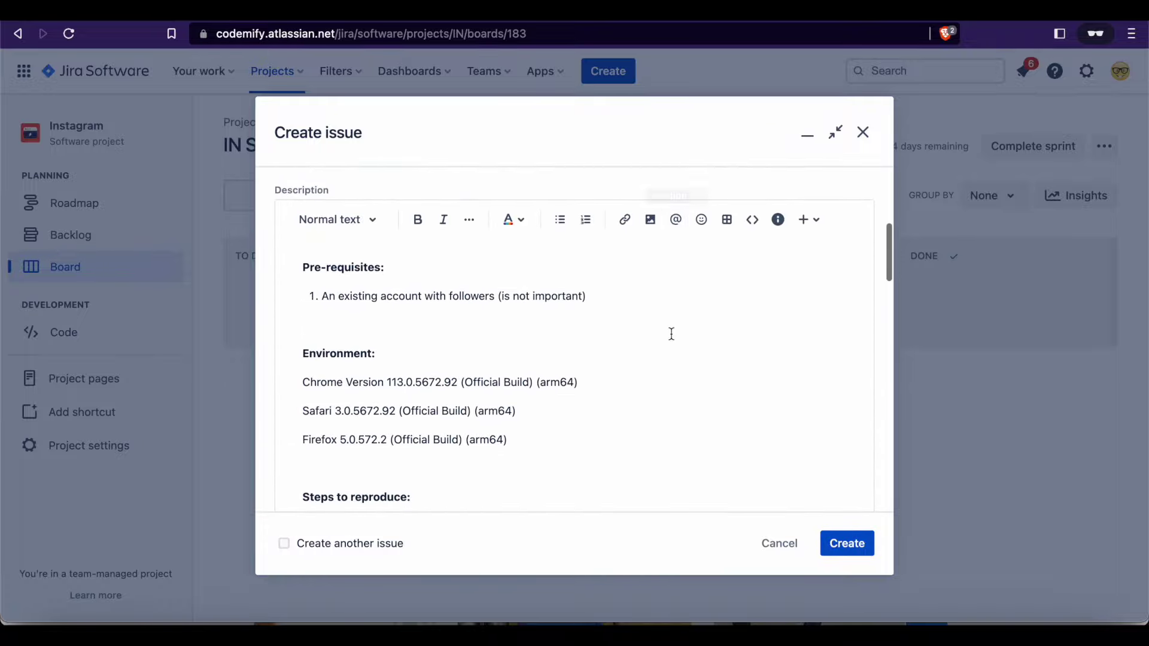
pyautogui.scroll(-4, 457, 313)
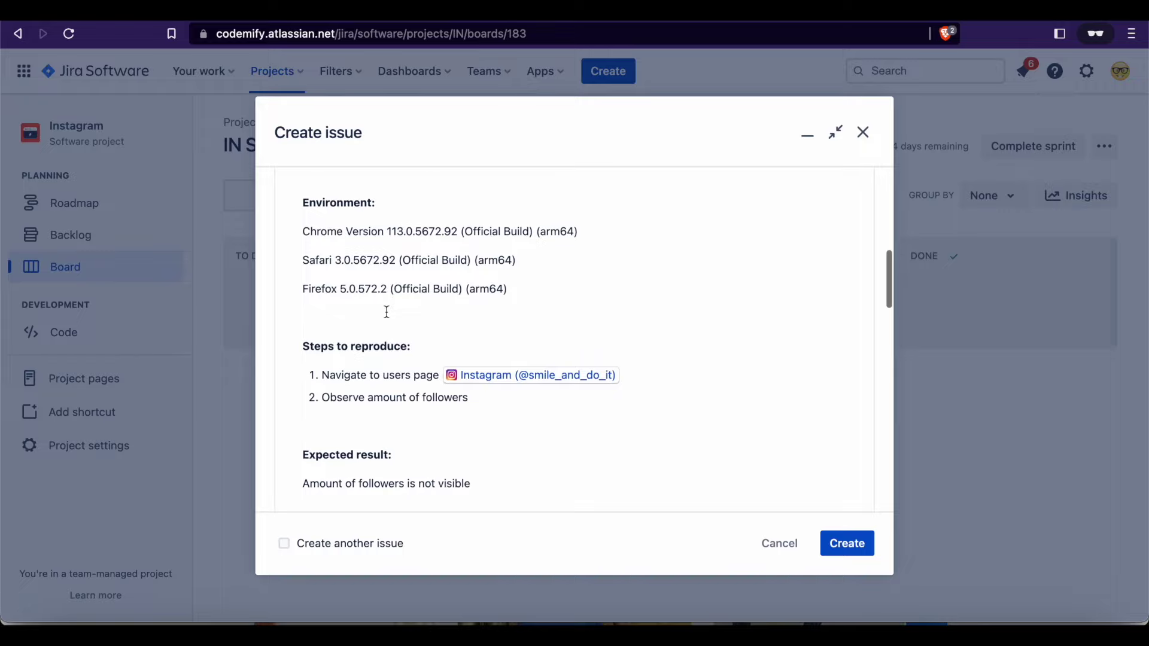
pyautogui.scroll(-2, 386, 312)
pyautogui.scroll(3, 386, 312)
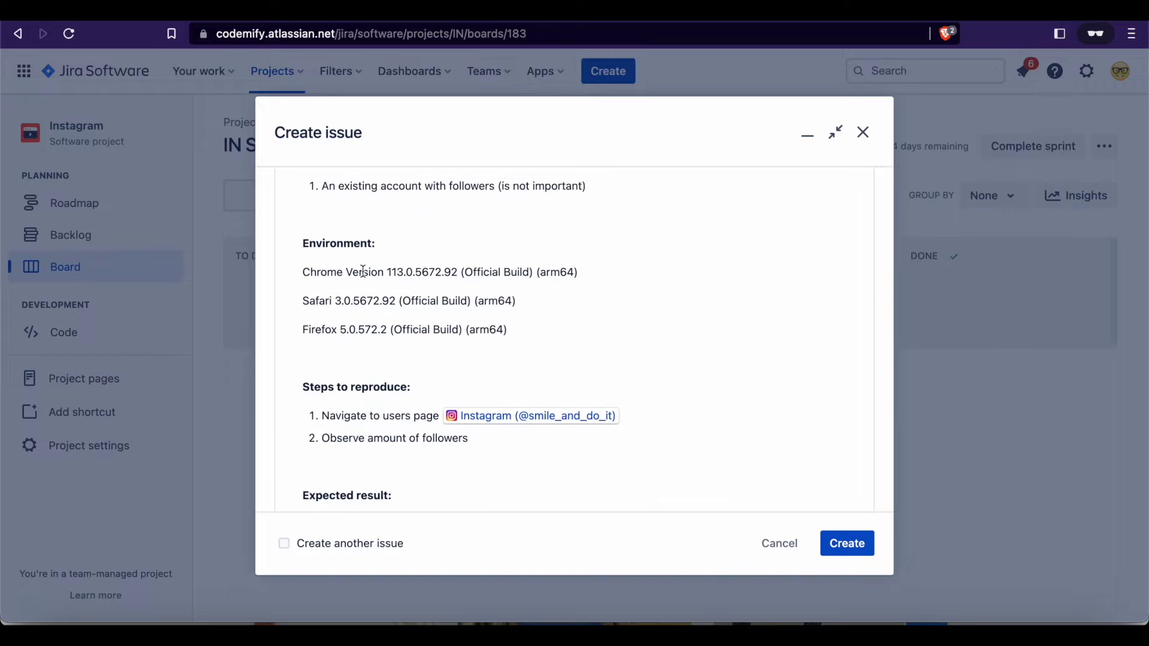
pyautogui.write('*')
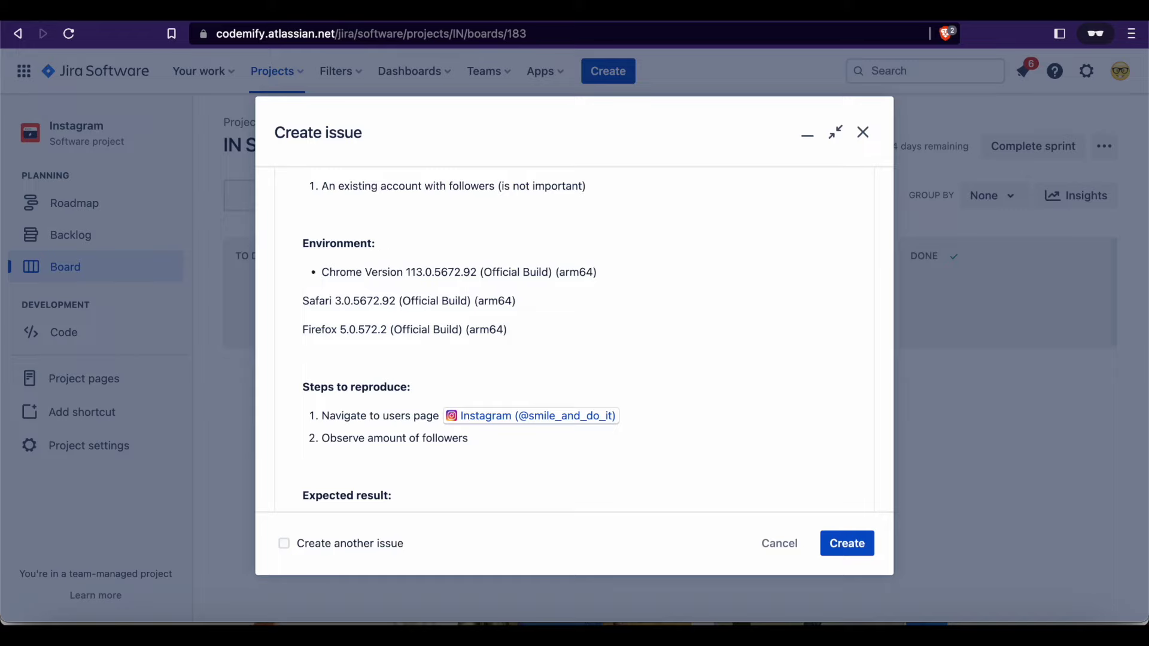
pyautogui.press('Down')
pyautogui.write('*')
pyautogui.press('Down')
pyautogui.write('*')
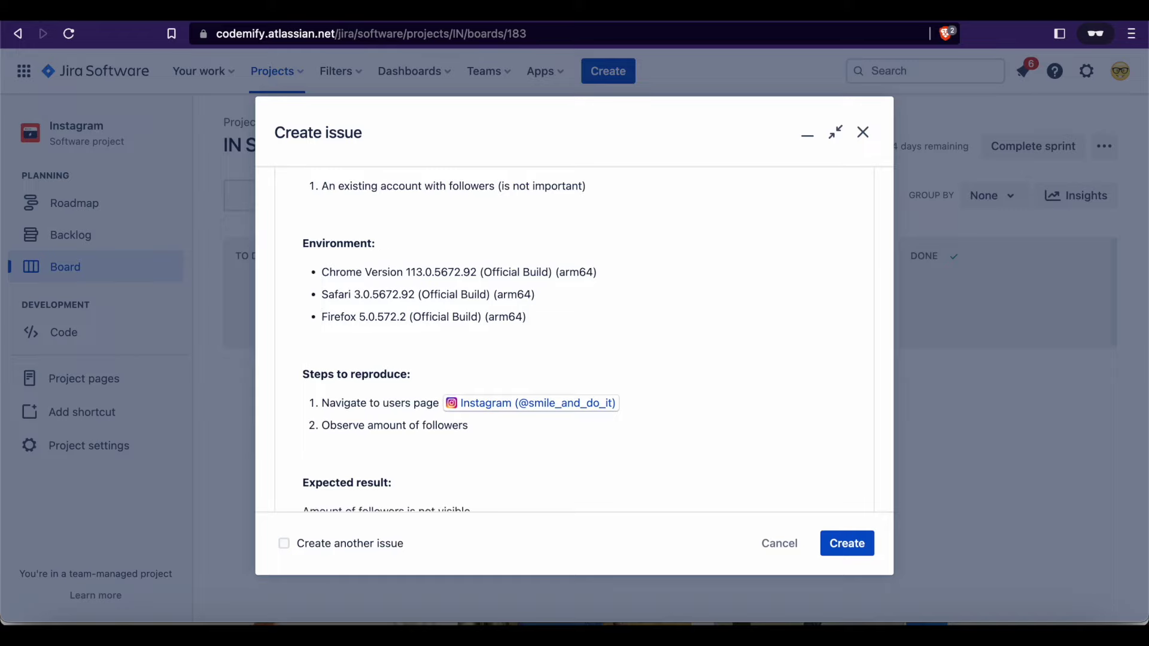
# Check the description once more, create the bug issue and dismiss the creation notification
pyautogui.scroll(-3, 565, 311)
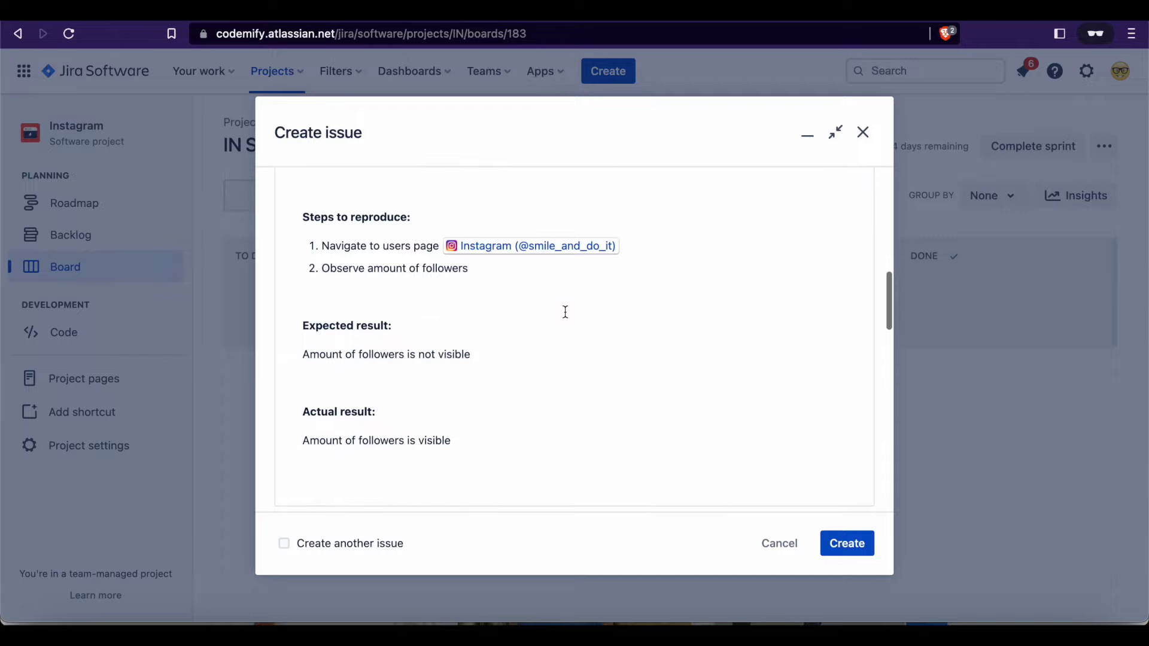
pyautogui.scroll(5, 566, 312)
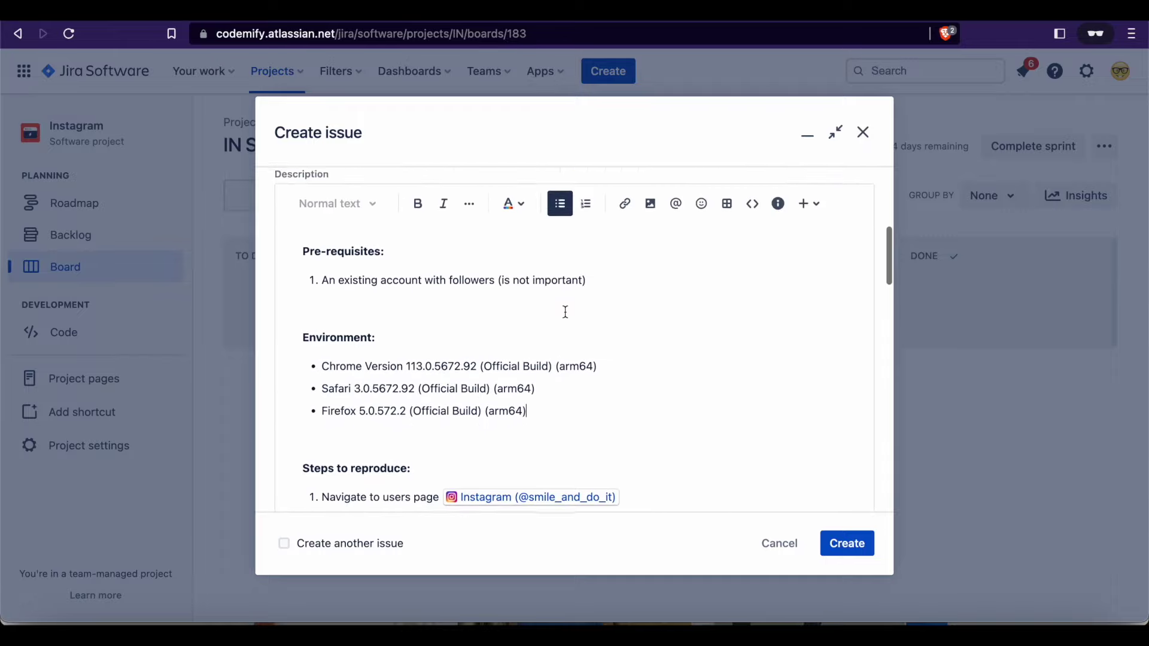
pyautogui.scroll(-6, 564, 310)
pyautogui.click(845, 542)
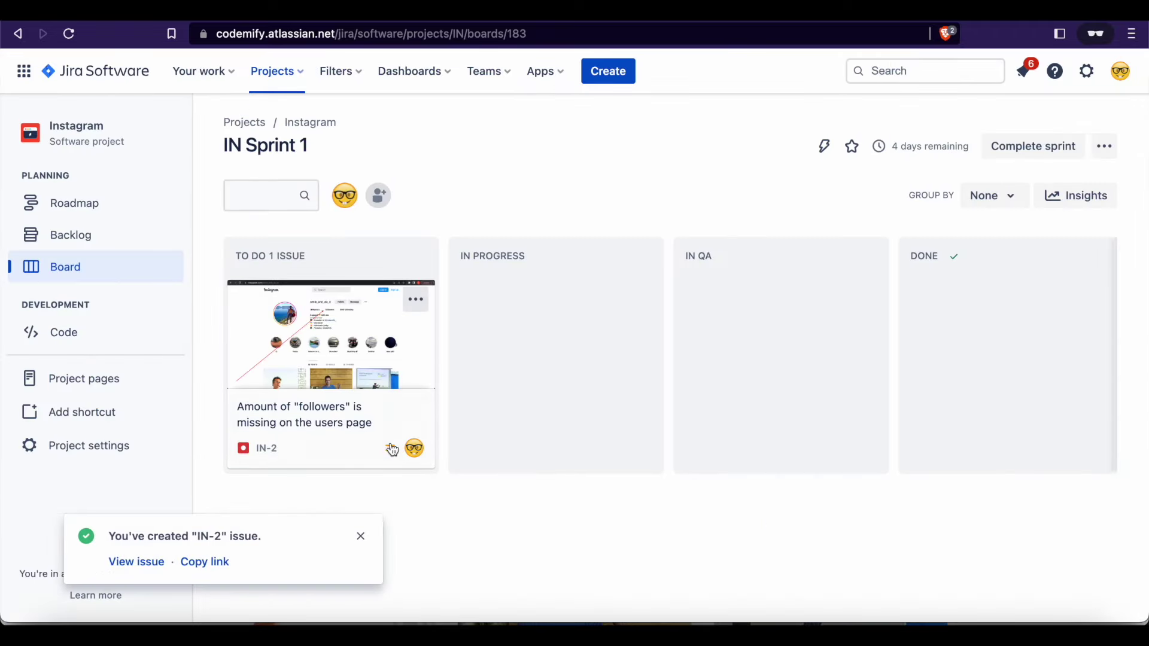
pyautogui.click(361, 537)
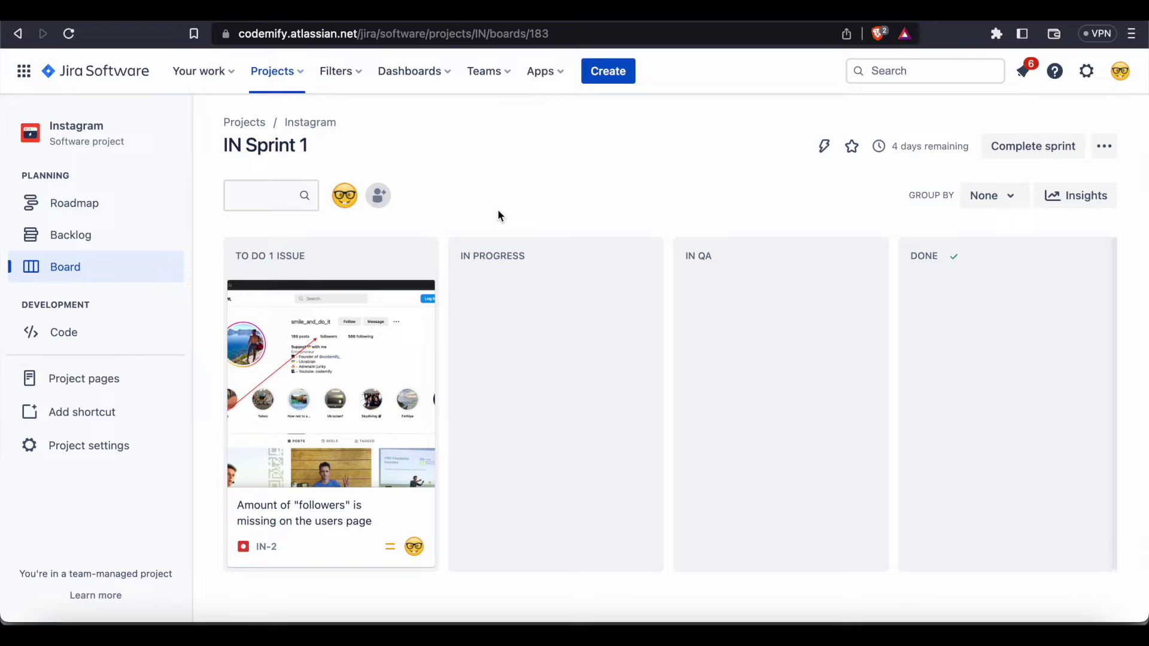
# Demonstrate the bug's workflow by moving its card from To Do through In QA to Done and back to To Do
pyautogui.moveTo(316, 387); pyautogui.dragTo(766, 383)
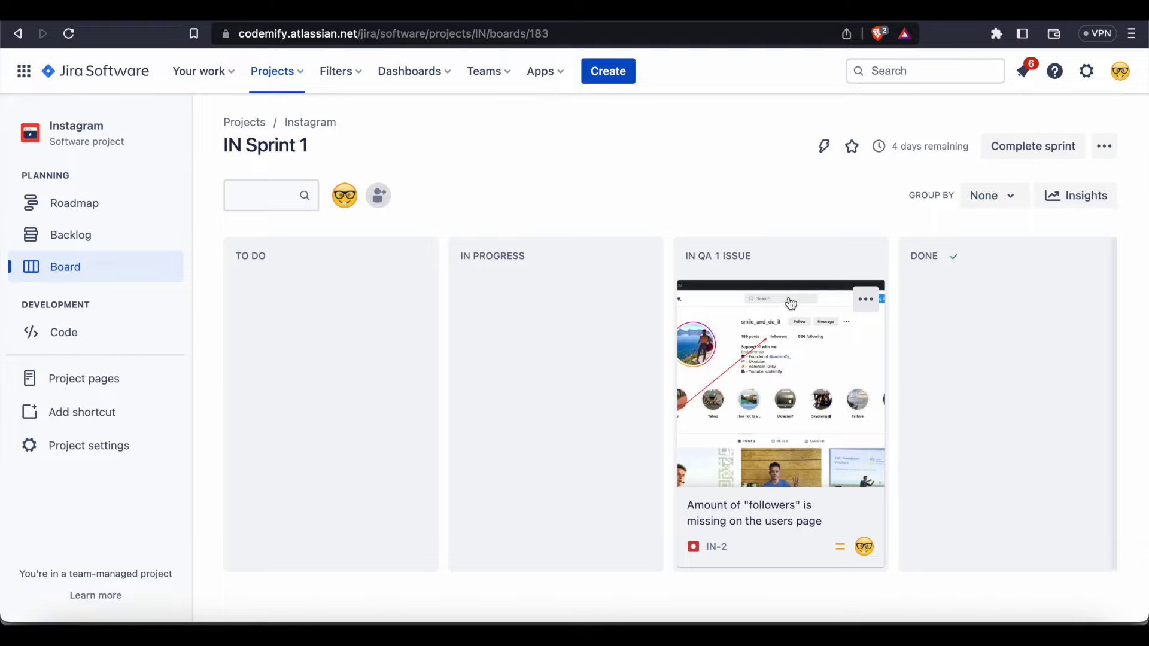
pyautogui.moveTo(778, 332); pyautogui.dragTo(964, 349)
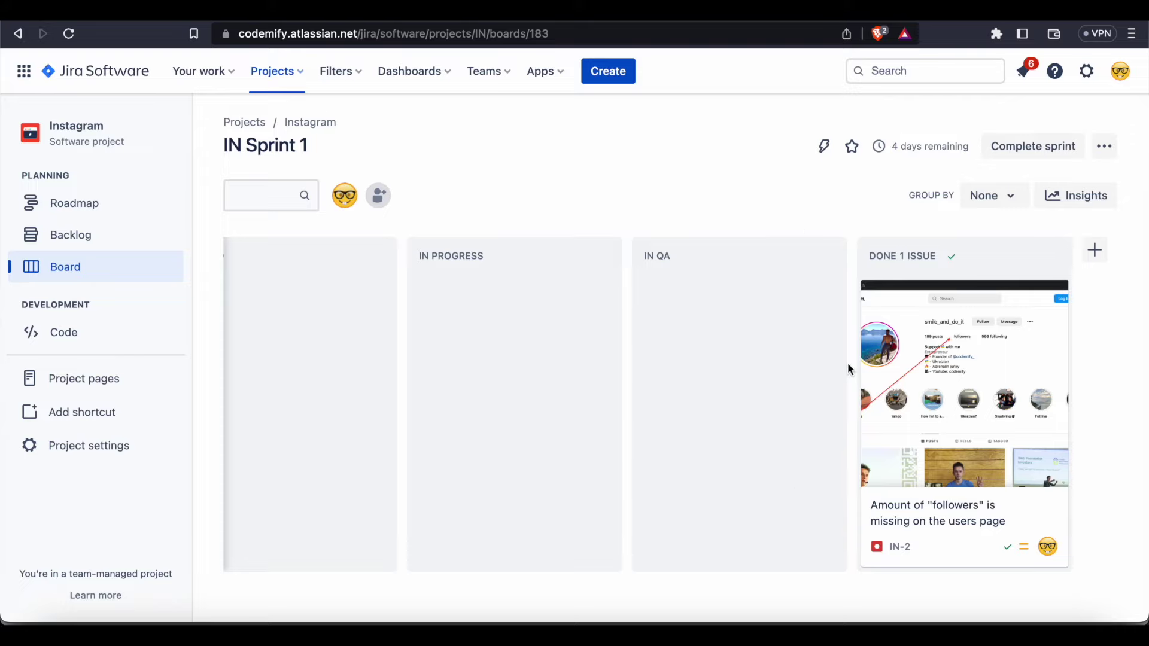
pyautogui.moveTo(862, 366); pyautogui.dragTo(329, 371)
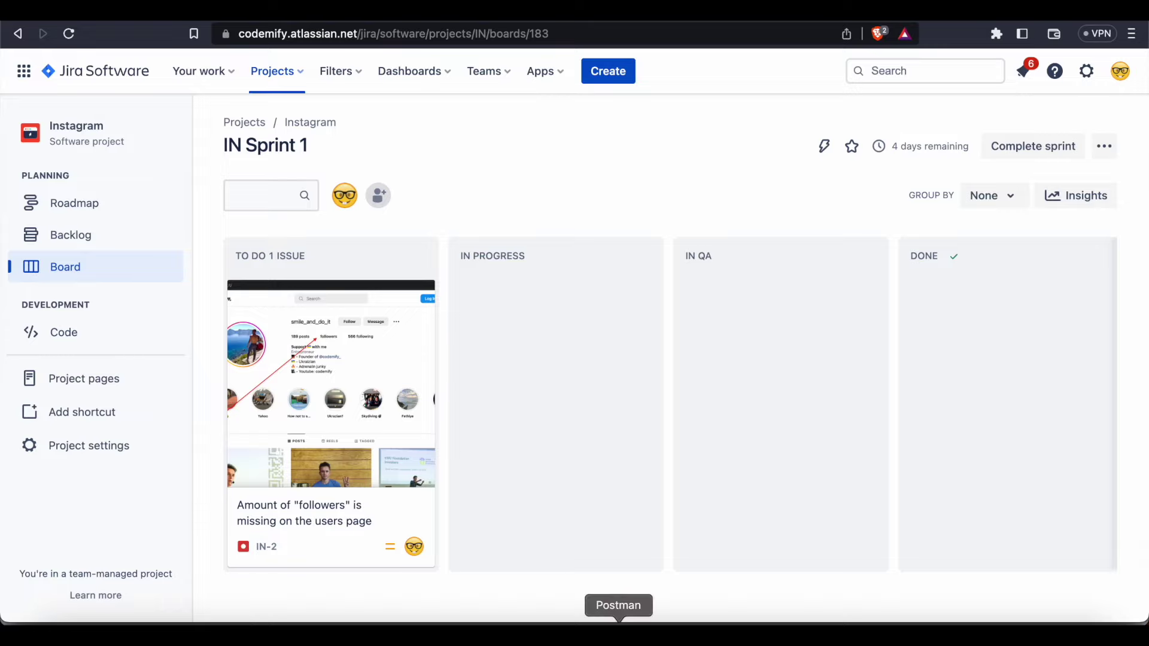
# Switch to Postman, send the getAllPendingUsers GET request to /admin/pendingusers and check the response's status code and body
pyautogui.click(619, 631)
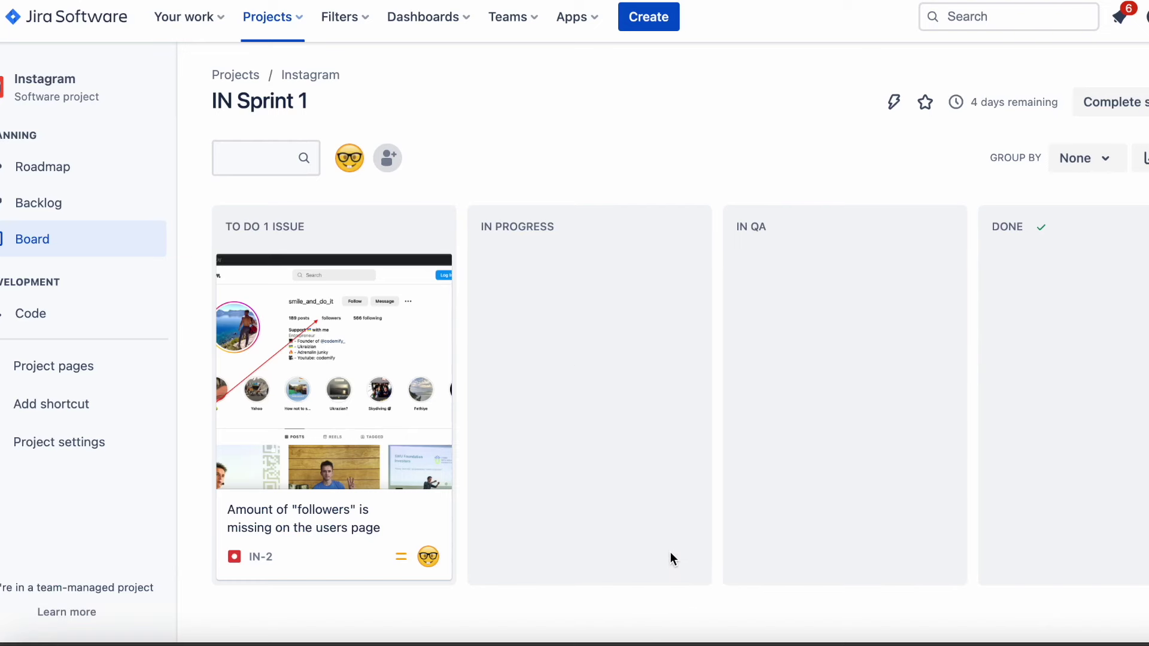
pyautogui.click(660, 640)
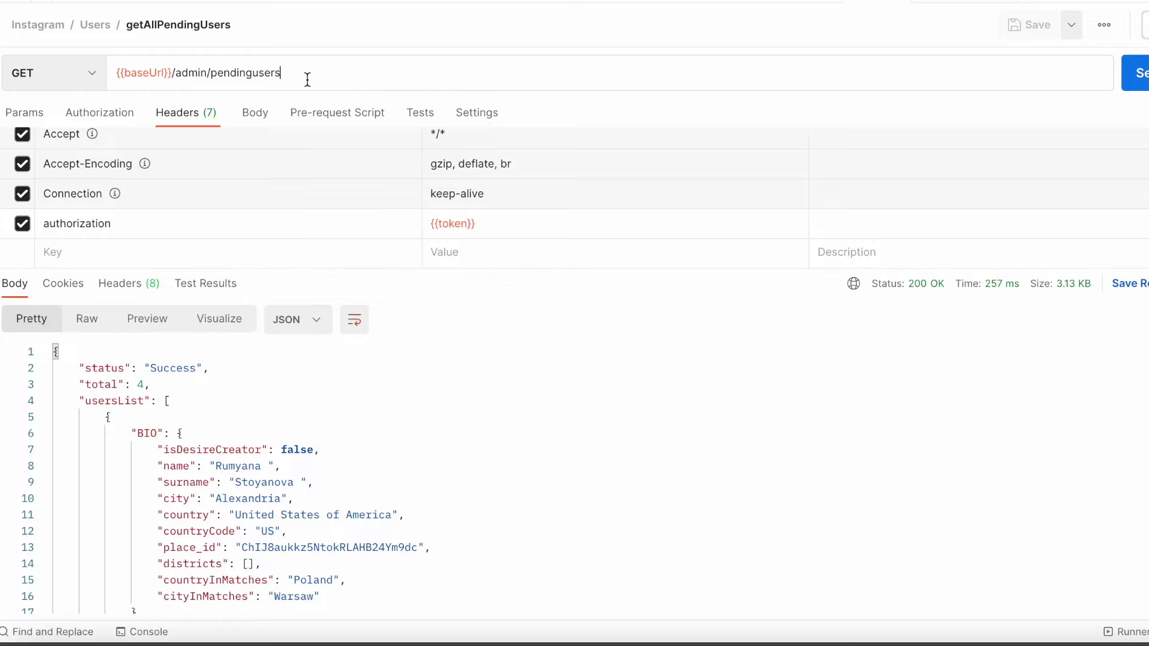
pyautogui.moveTo(307, 76); pyautogui.dragTo(171, 76)
pyautogui.click(353, 78)
pyautogui.click(1140, 75)
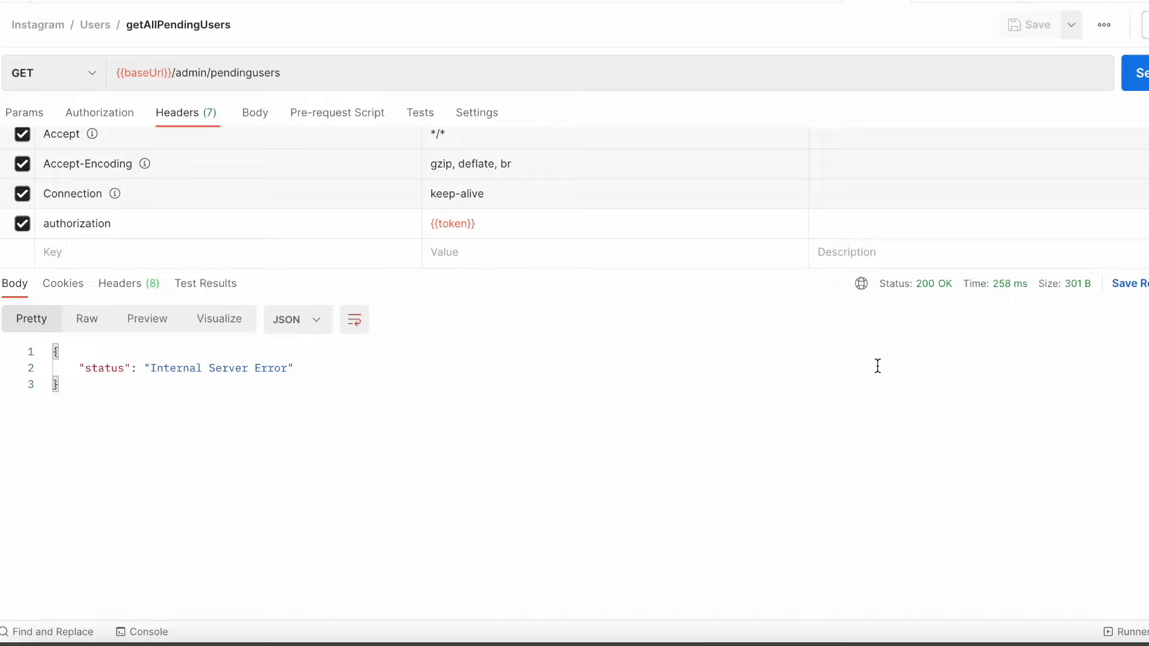
pyautogui.moveTo(932, 289)
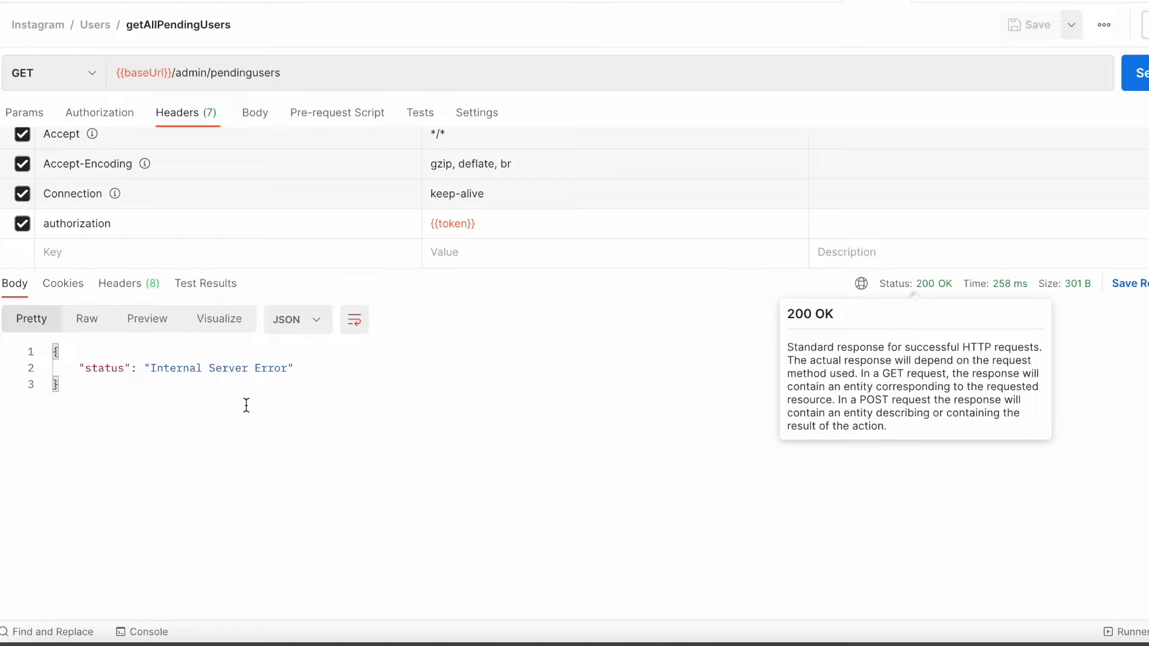
pyautogui.moveTo(74, 399); pyautogui.dragTo(49, 353)
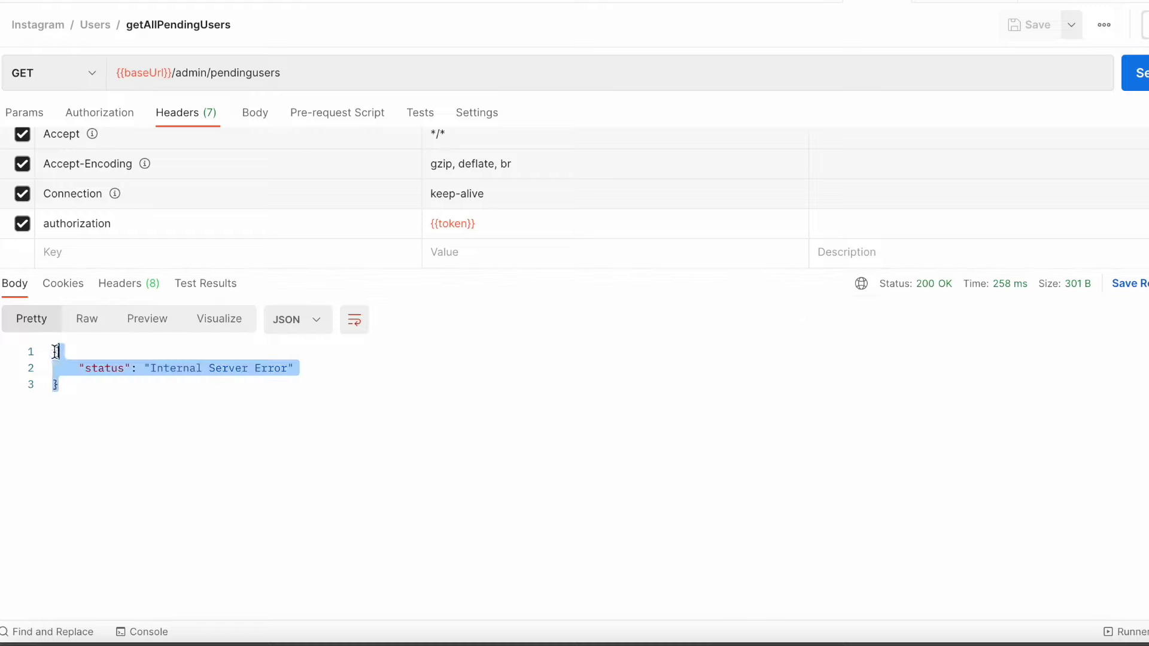
pyautogui.click(748, 483)
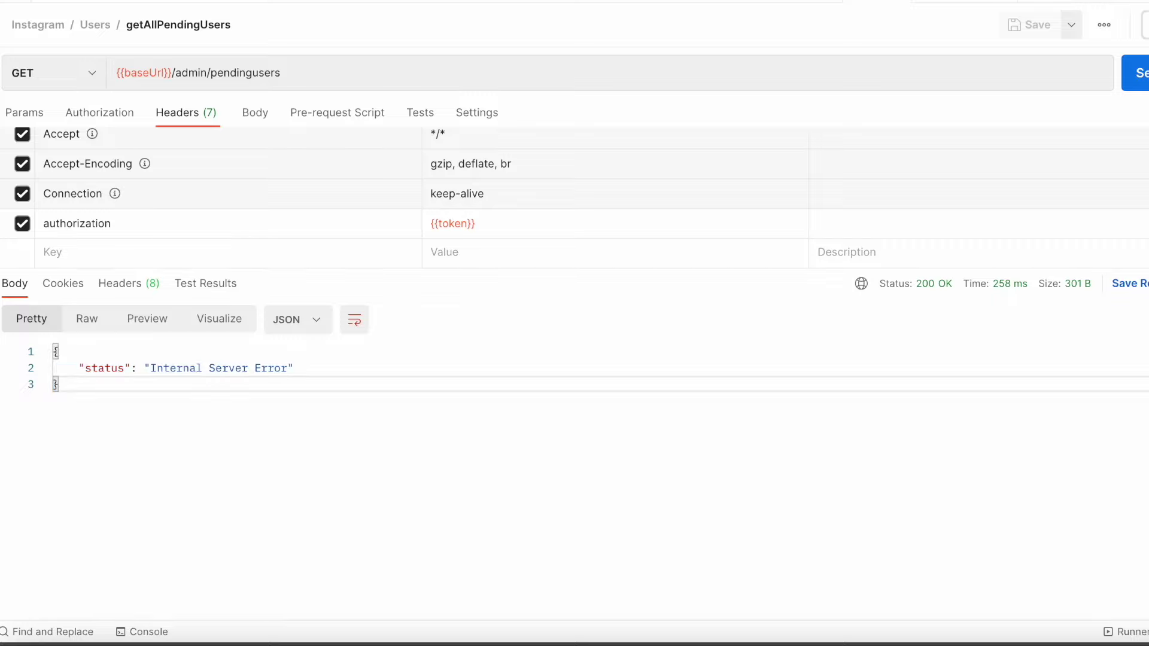
# Capture a screenshot of the getAllPendingUsers request and its response, and open it for markup
pyautogui.press('super+shift+4')
pyautogui.moveTo(1, 7); pyautogui.dragTo(1067, 584)
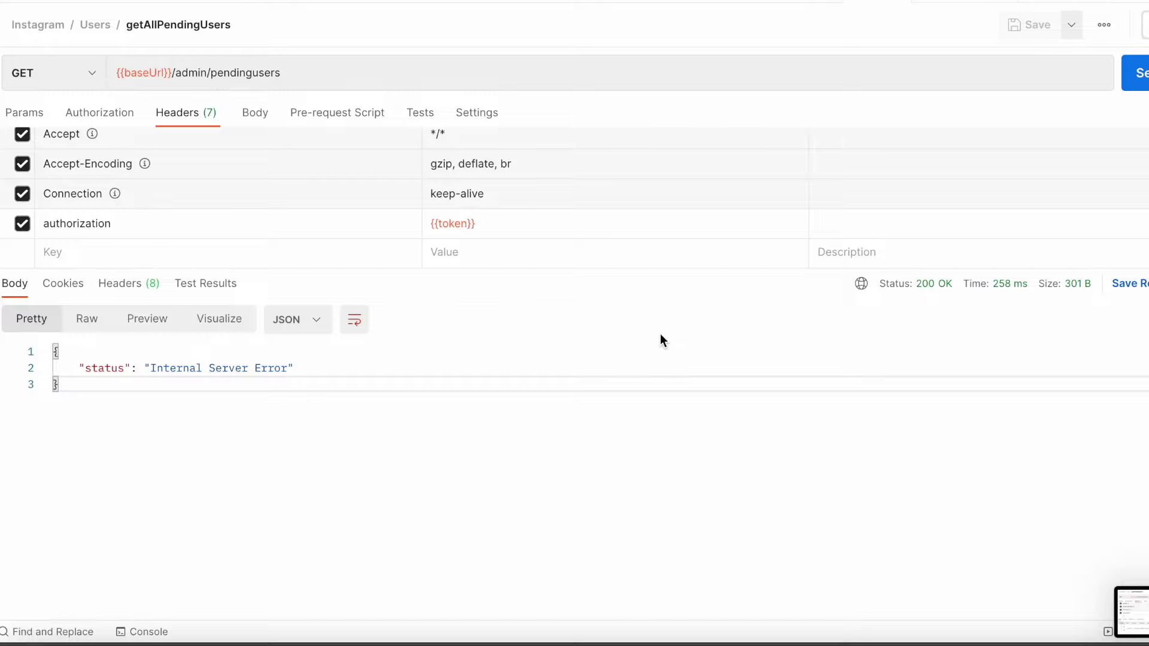
pyautogui.click(1134, 611)
pyautogui.click(1042, 96)
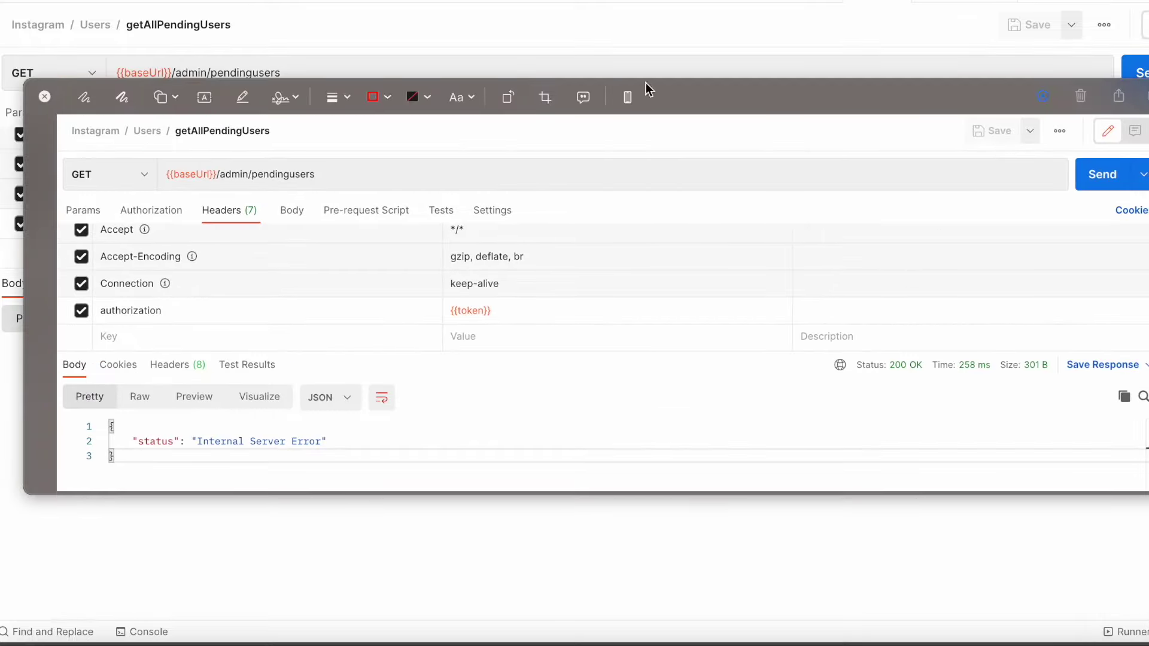
# Draw two red arrows from one shared point to the 200 OK status and the "Internal Server Error" text, and finish the markup
pyautogui.click(160, 97)
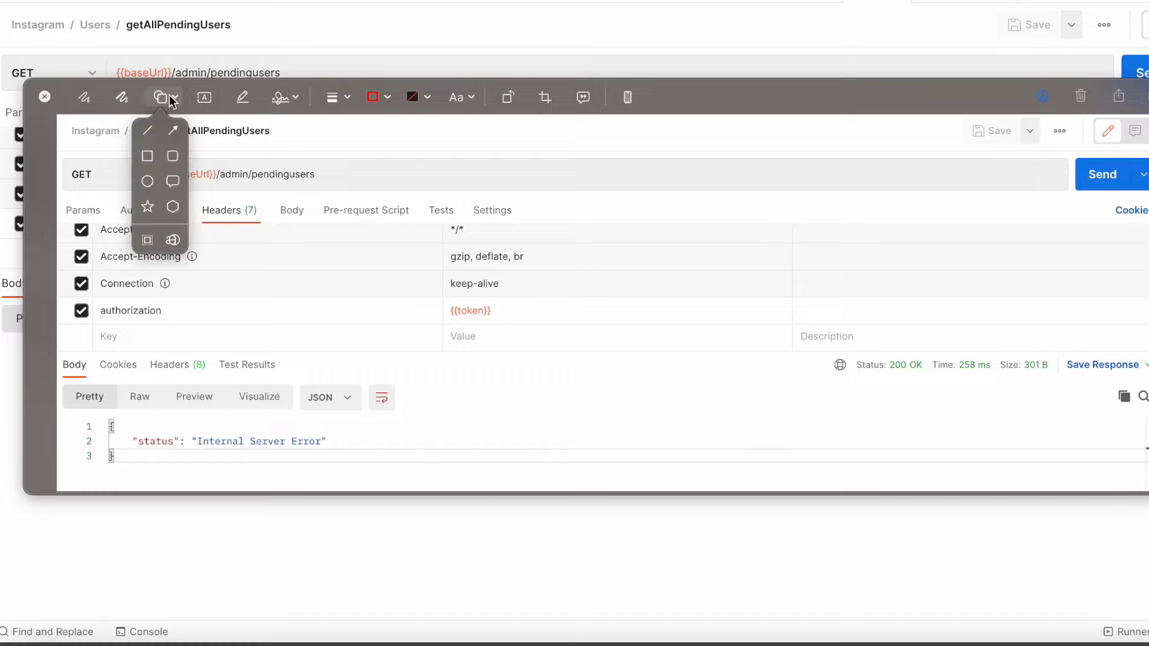
pyautogui.click(172, 131)
pyautogui.moveTo(572, 308); pyautogui.dragTo(614, 123)
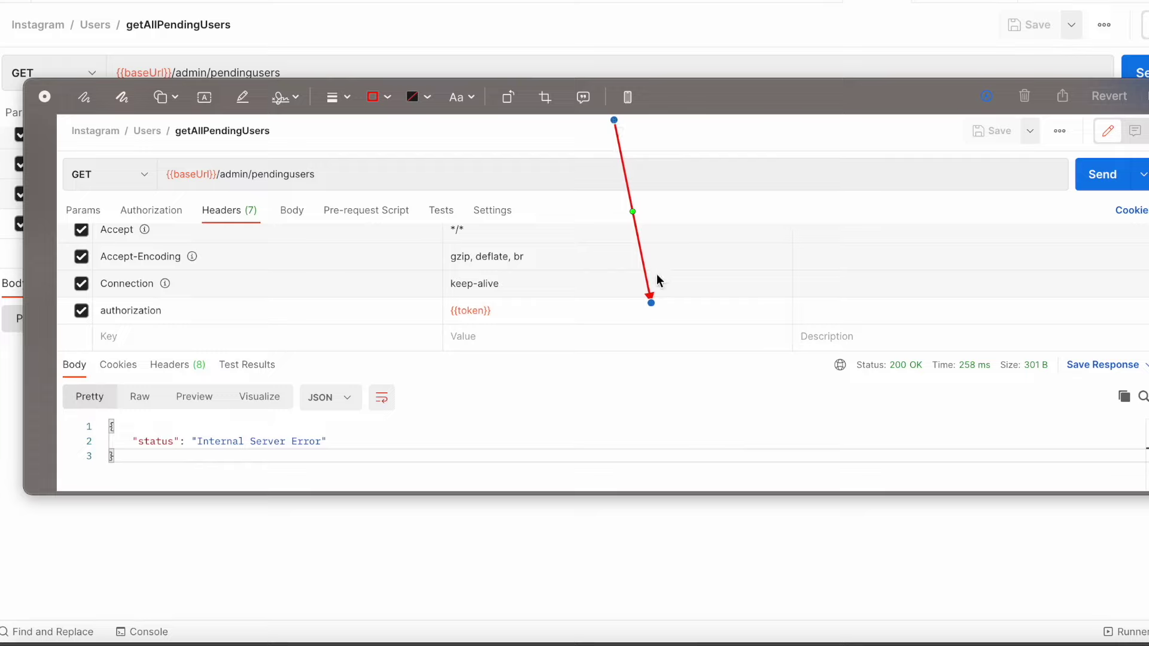
pyautogui.moveTo(652, 303); pyautogui.dragTo(893, 356)
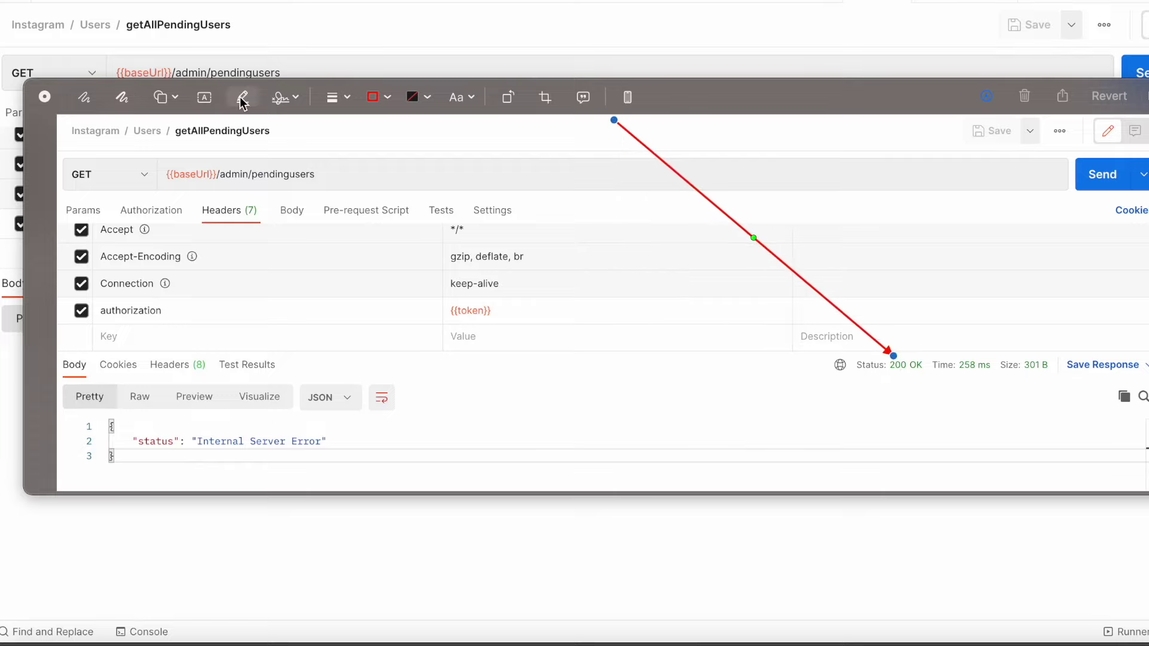
pyautogui.click(165, 98)
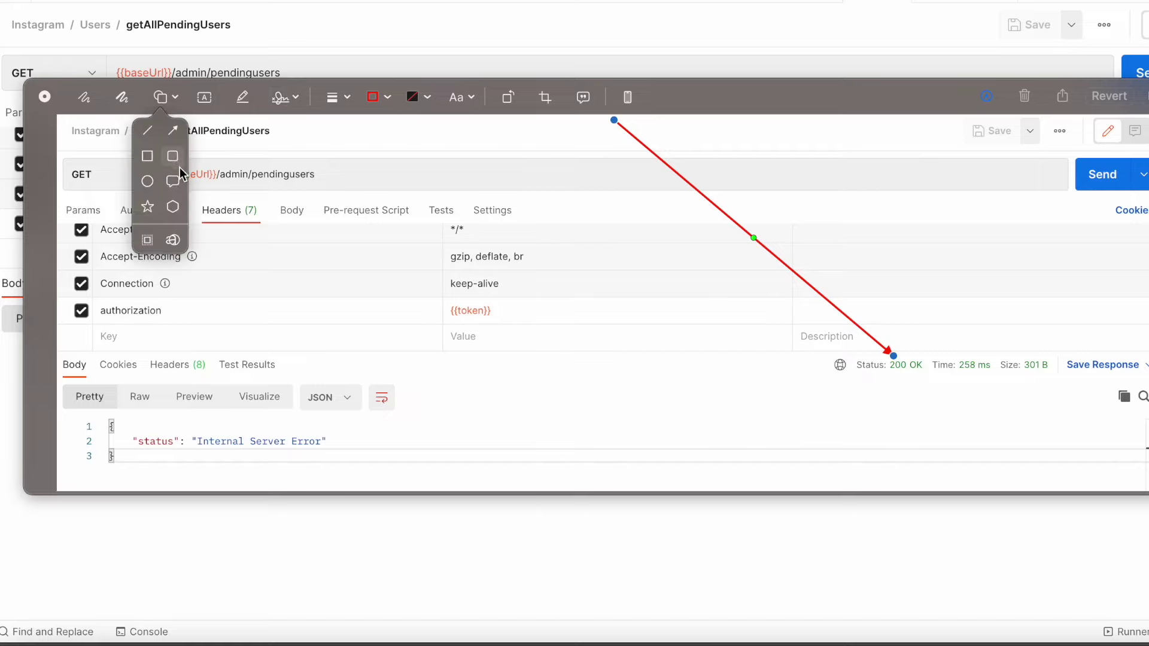
pyautogui.click(173, 127)
pyautogui.moveTo(656, 306); pyautogui.dragTo(293, 430)
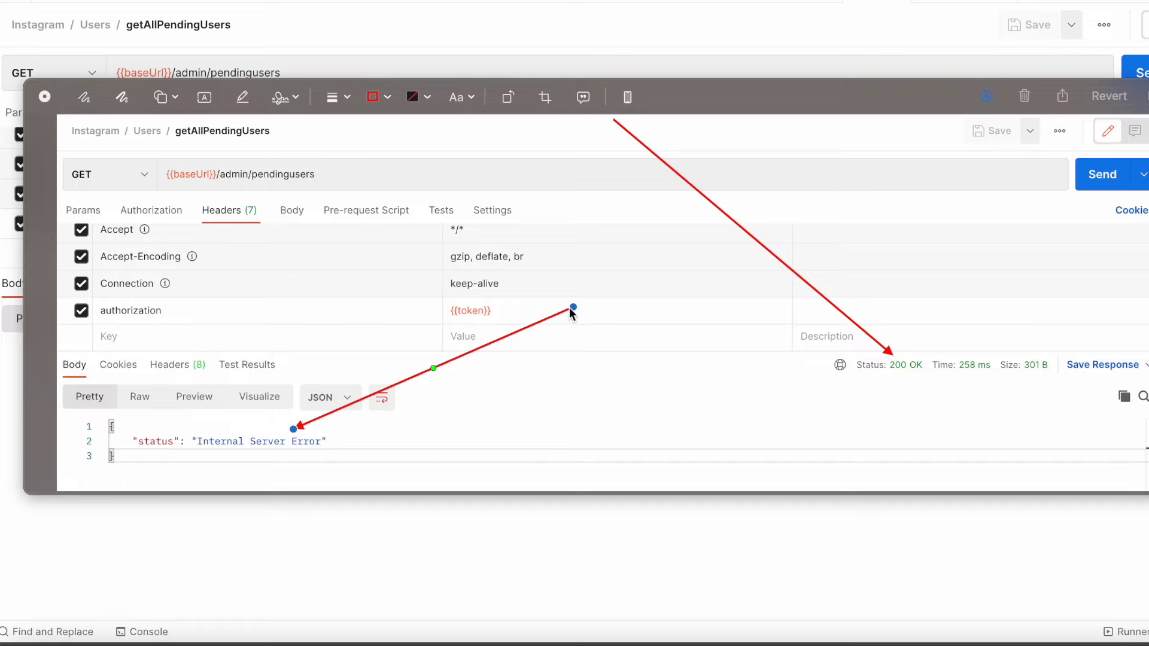
pyautogui.moveTo(573, 309); pyautogui.dragTo(614, 120)
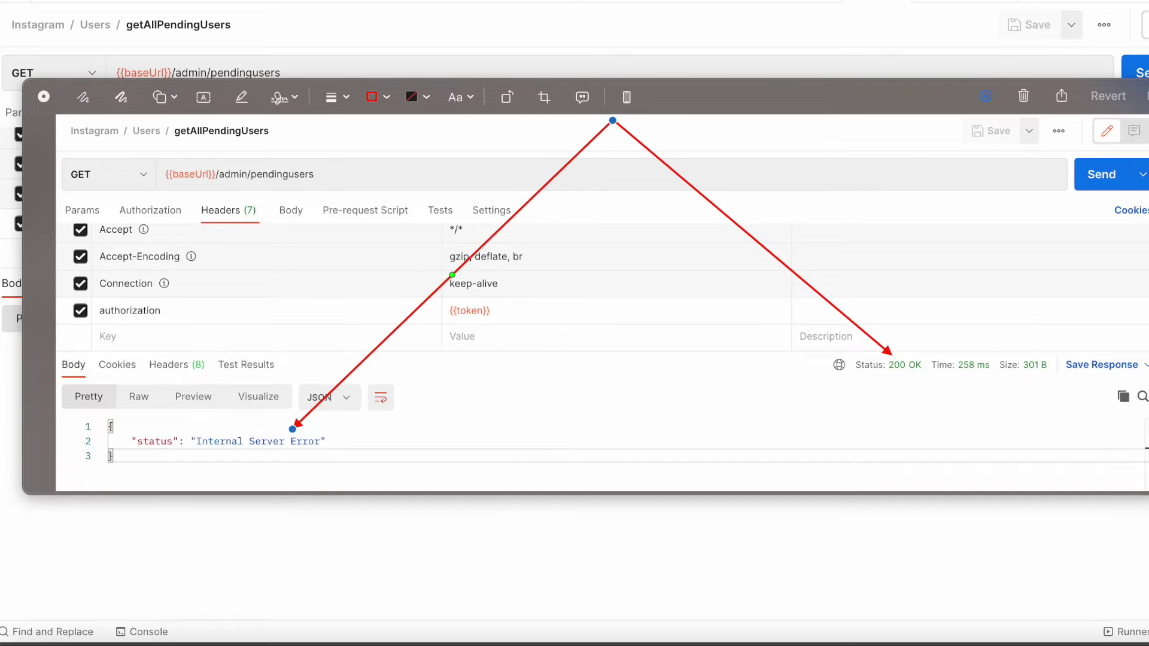
pyautogui.click(1144, 95)
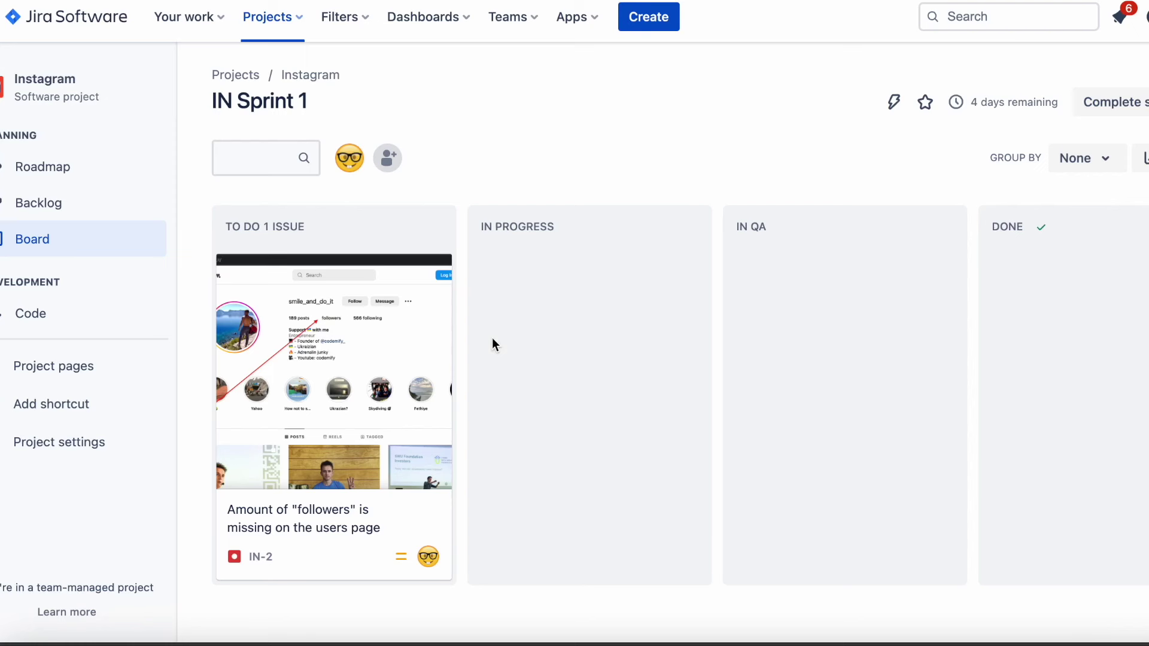
# Start a new issue in Jira, and review the request path, response status and error body in Postman for its summary
pyautogui.click(655, 22)
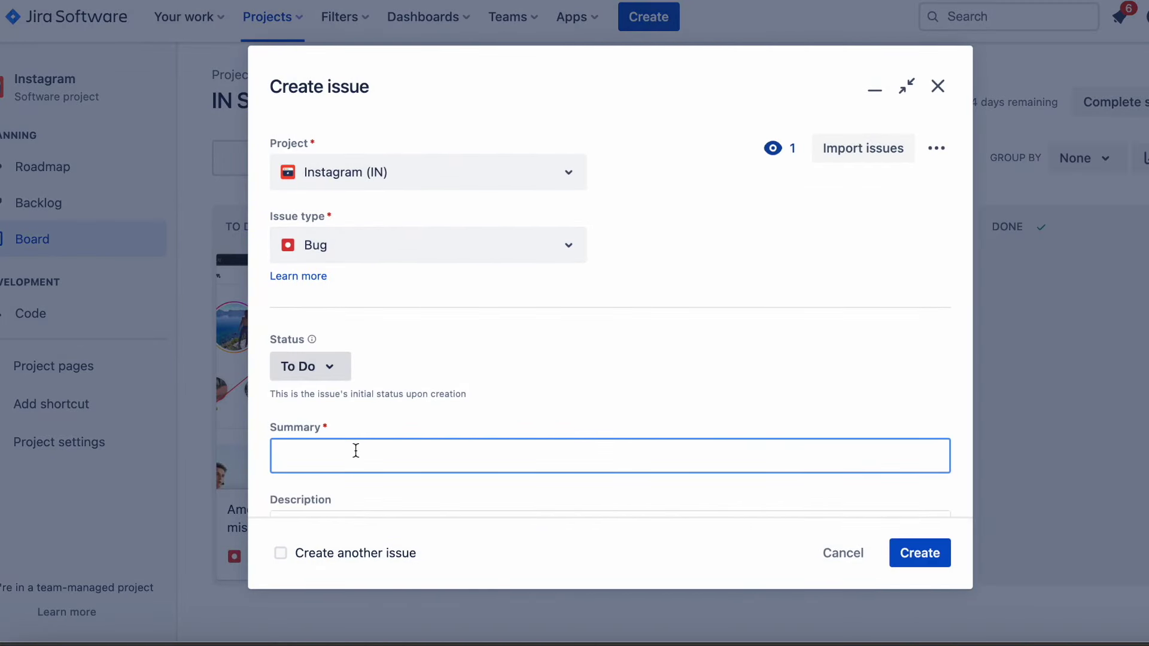
pyautogui.click(355, 451)
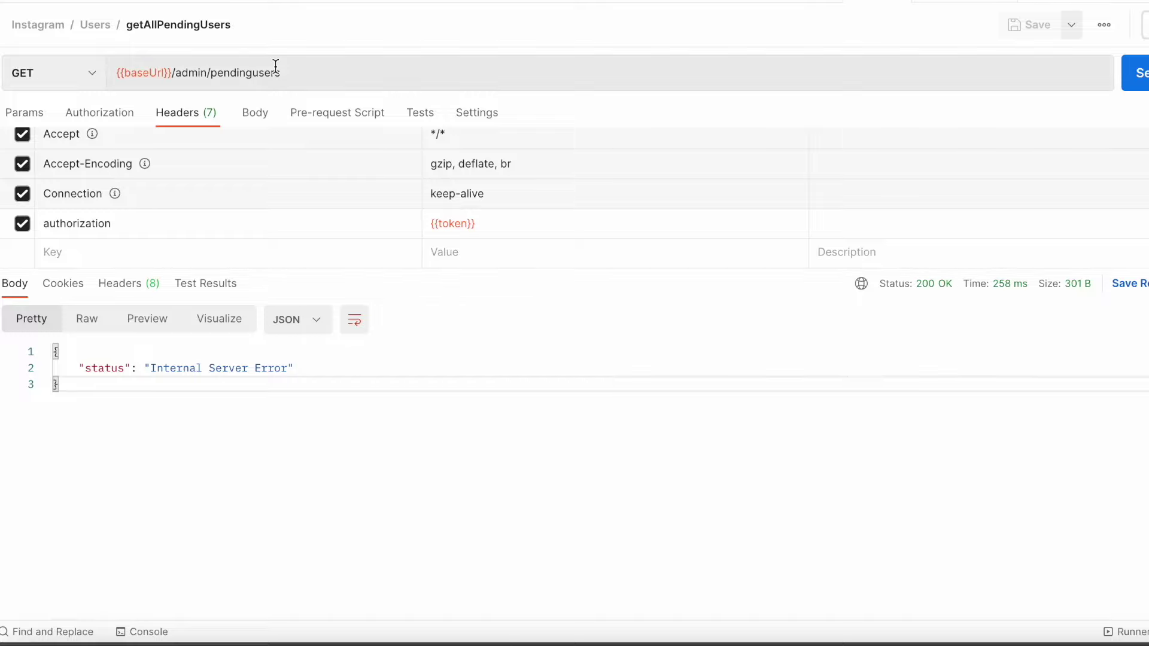
pyautogui.moveTo(299, 69); pyautogui.dragTo(176, 68)
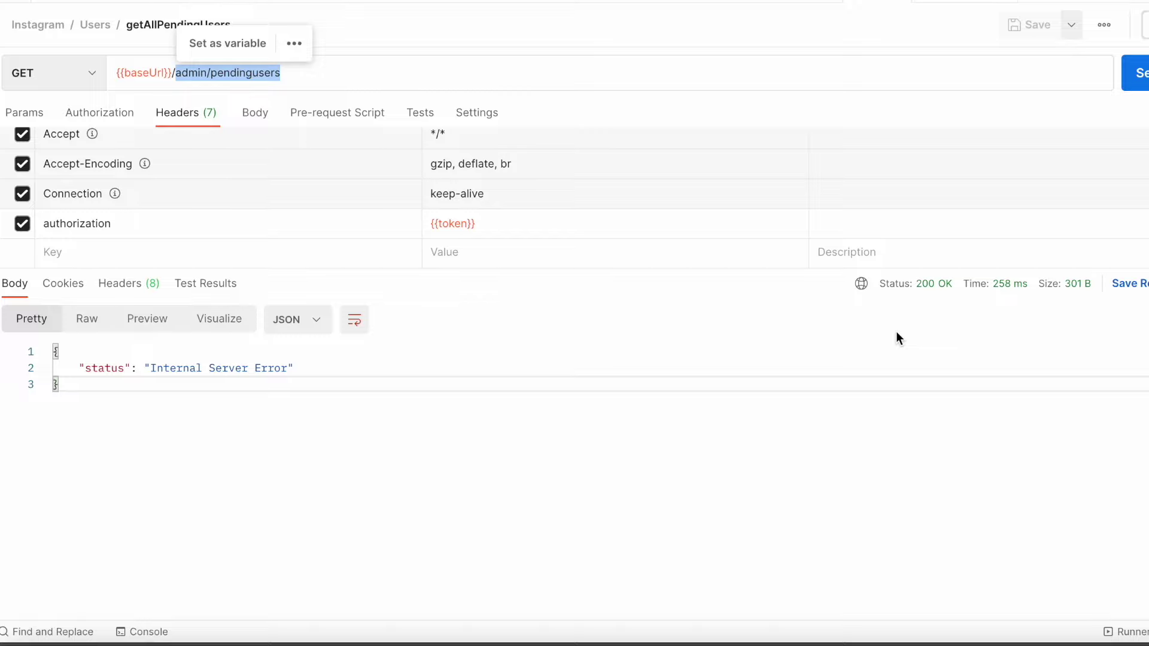
pyautogui.click(709, 421)
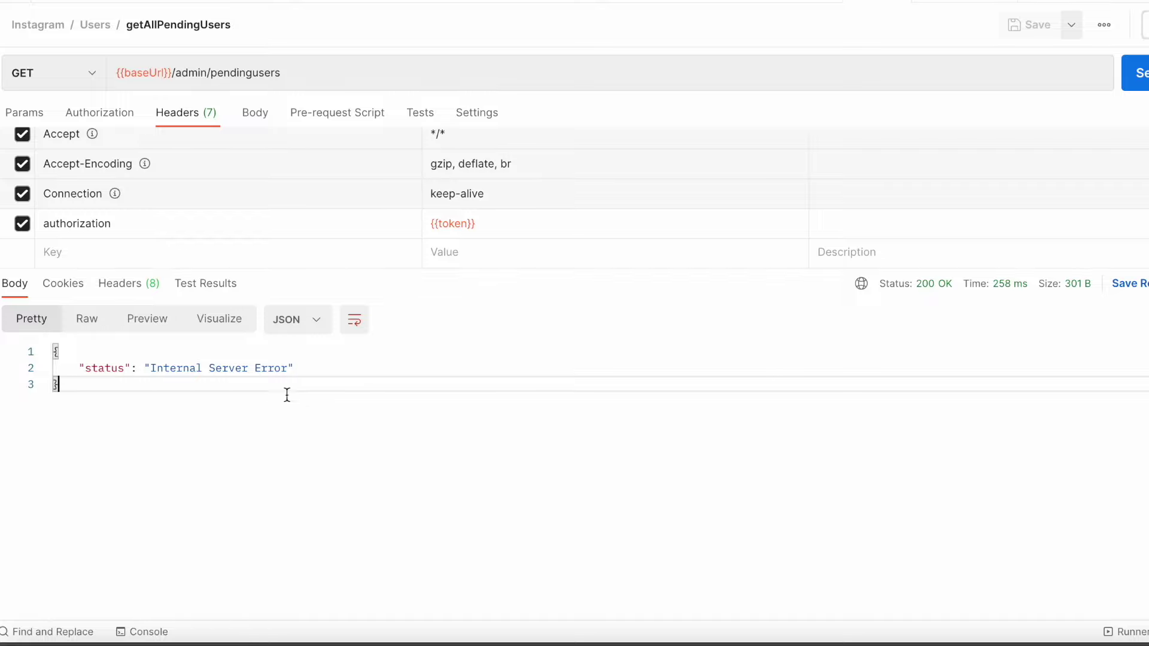
pyautogui.moveTo(293, 368); pyautogui.dragTo(149, 367)
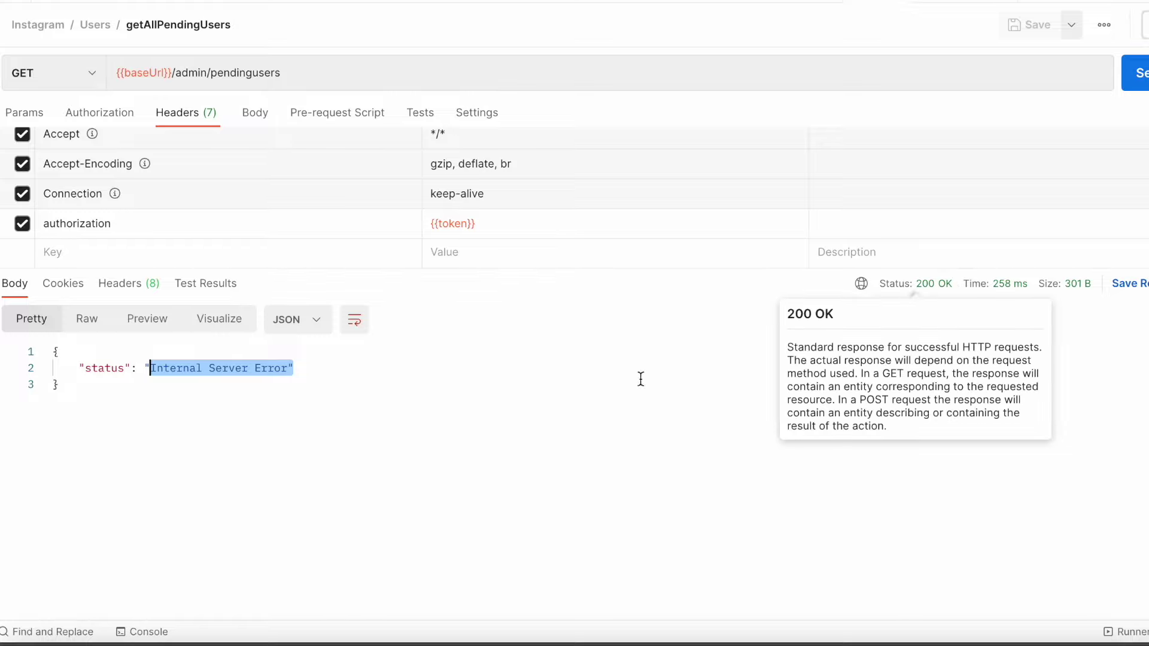
pyautogui.click(555, 447)
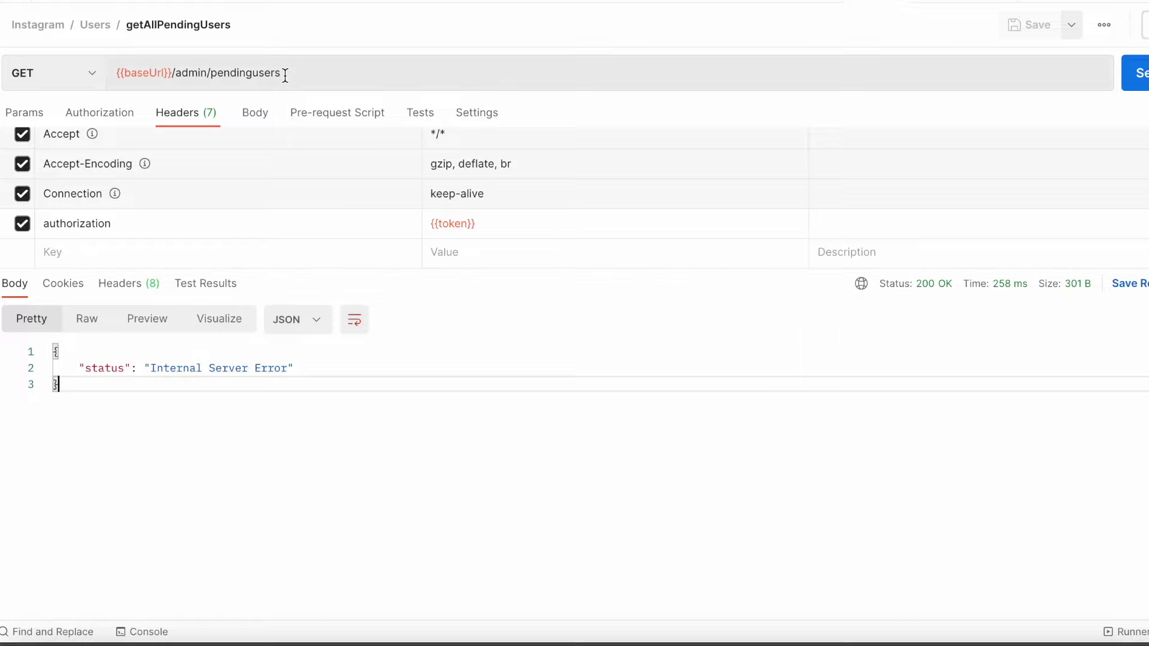
# Copy admin/pendingusers from Postman's request URL and set the Jira bug's summary to "Internal server error with 200 upon sending GET /admin/pendingusers"
pyautogui.moveTo(283, 72); pyautogui.dragTo(174, 73)
pyautogui.hotkey('ctrl', 'c')
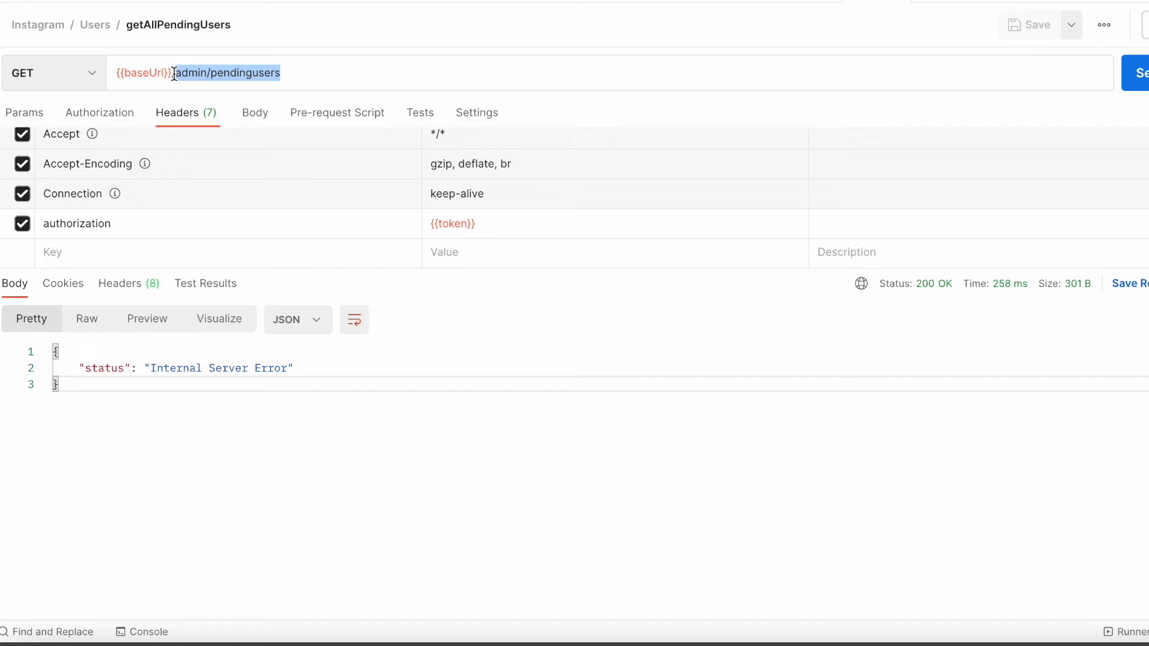
pyautogui.press('super+Tab')
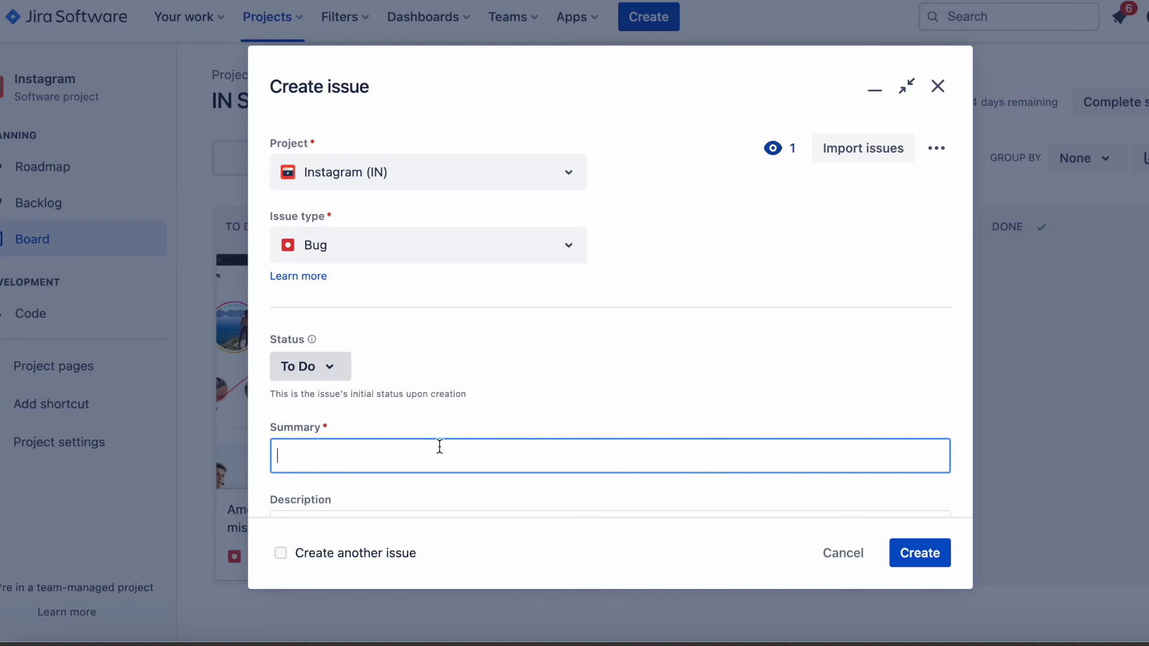
pyautogui.write('Internal server error with ')
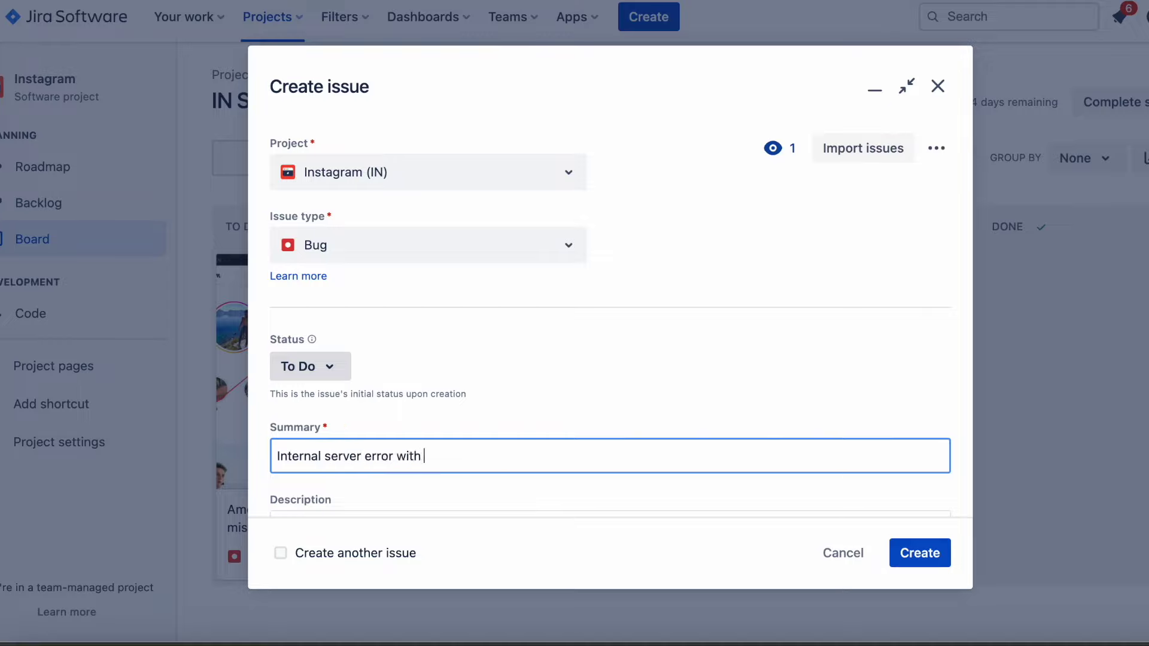
pyautogui.write('200 upon sending')
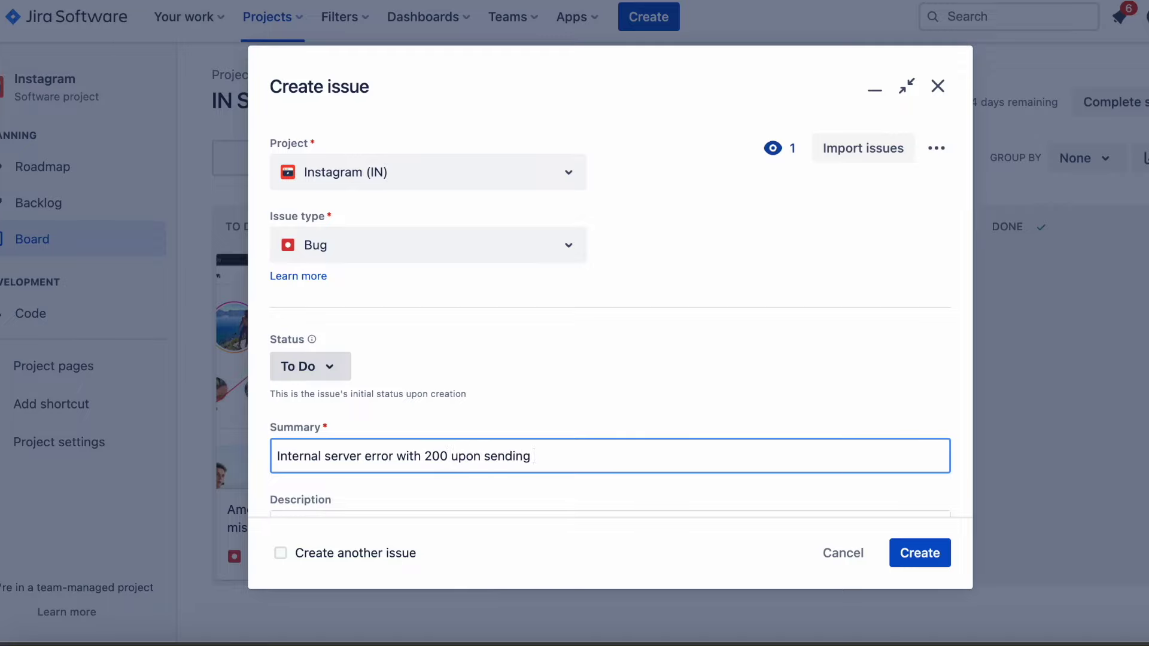
pyautogui.hotkey('ctrl', 'v')
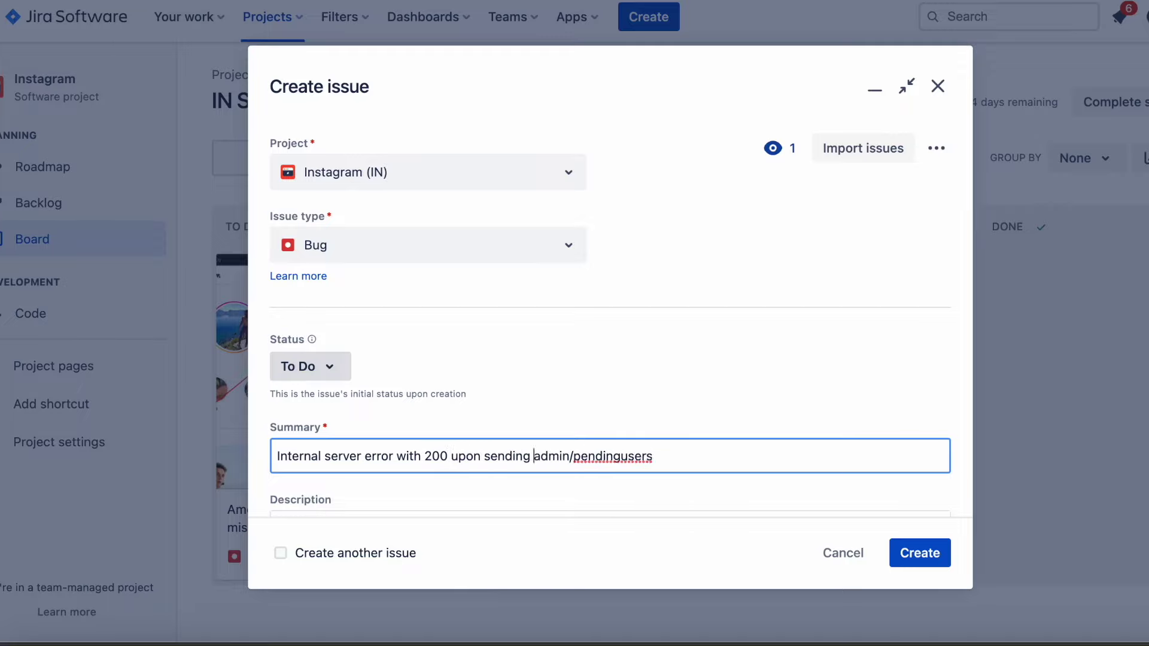
pyautogui.write('GET ')
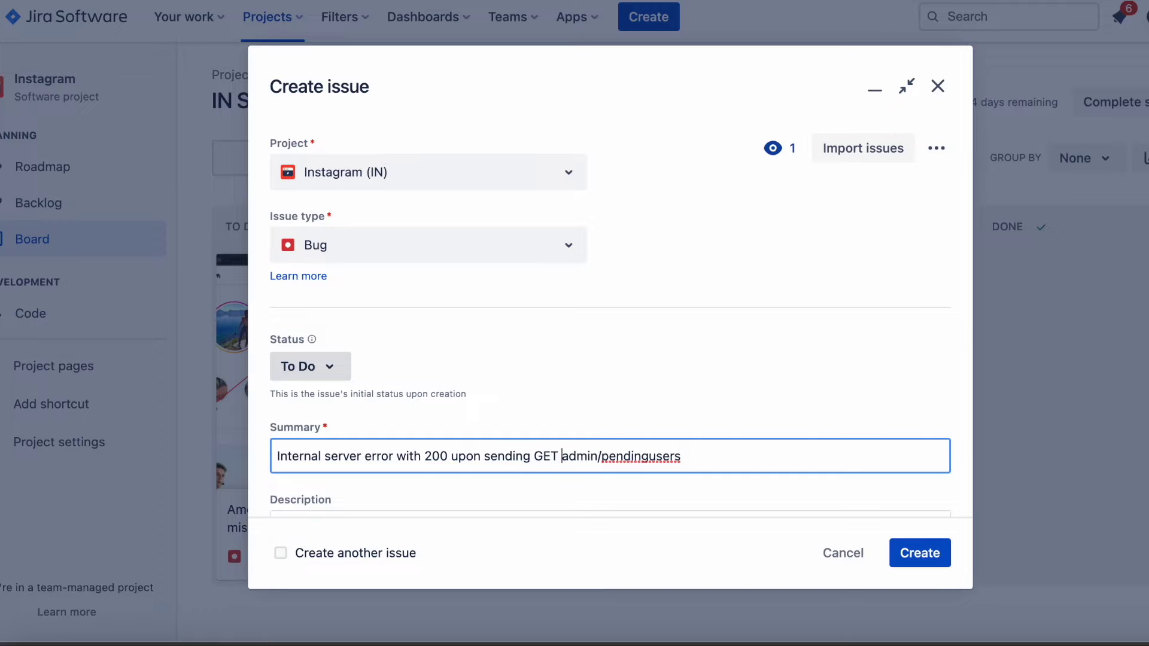
pyautogui.write('/')
pyautogui.click(685, 456)
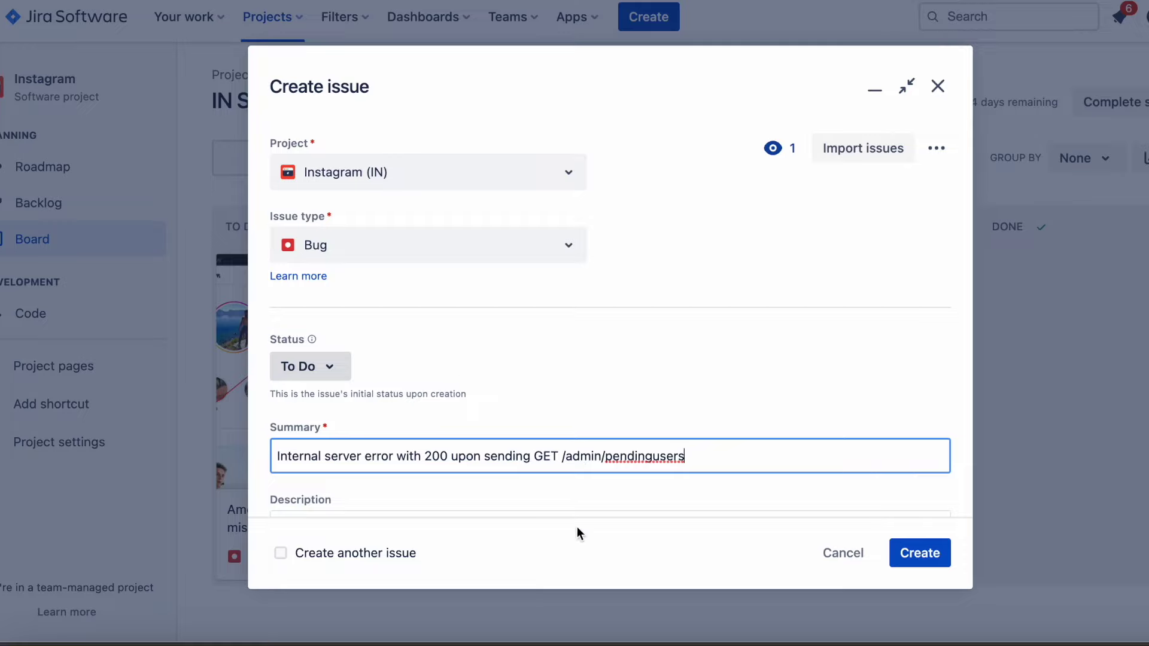
# Review the summary's wording: the error with its status code, and the GET request path ending in pendingusers
pyautogui.moveTo(699, 460); pyautogui.dragTo(653, 458)
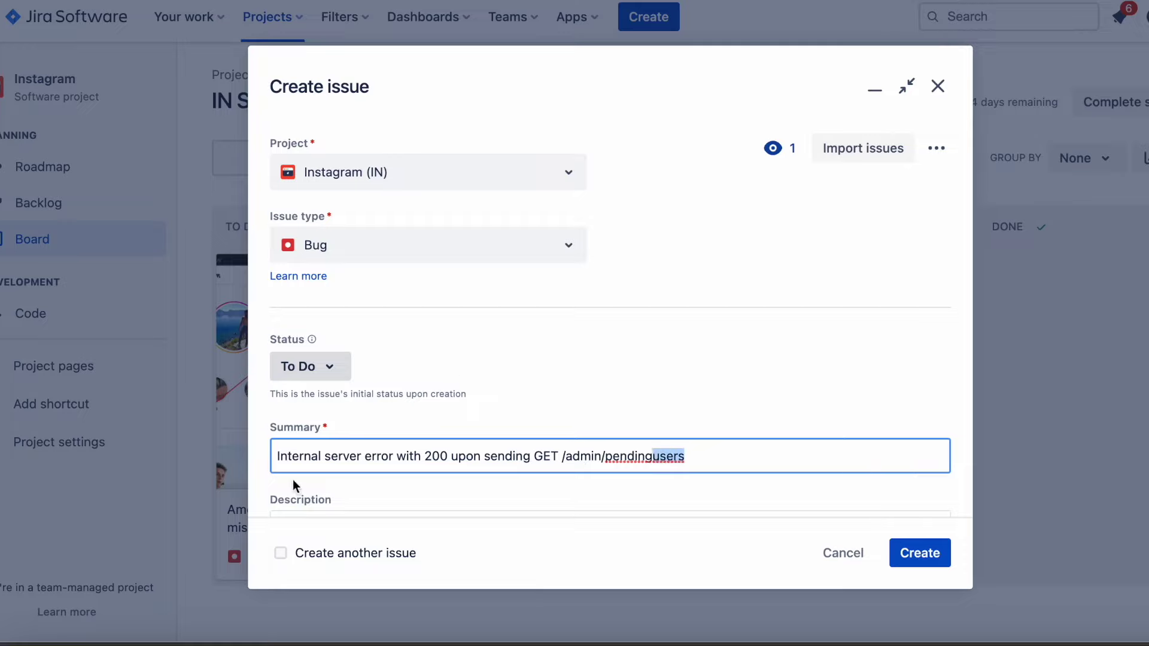
pyautogui.moveTo(277, 458); pyautogui.dragTo(448, 450)
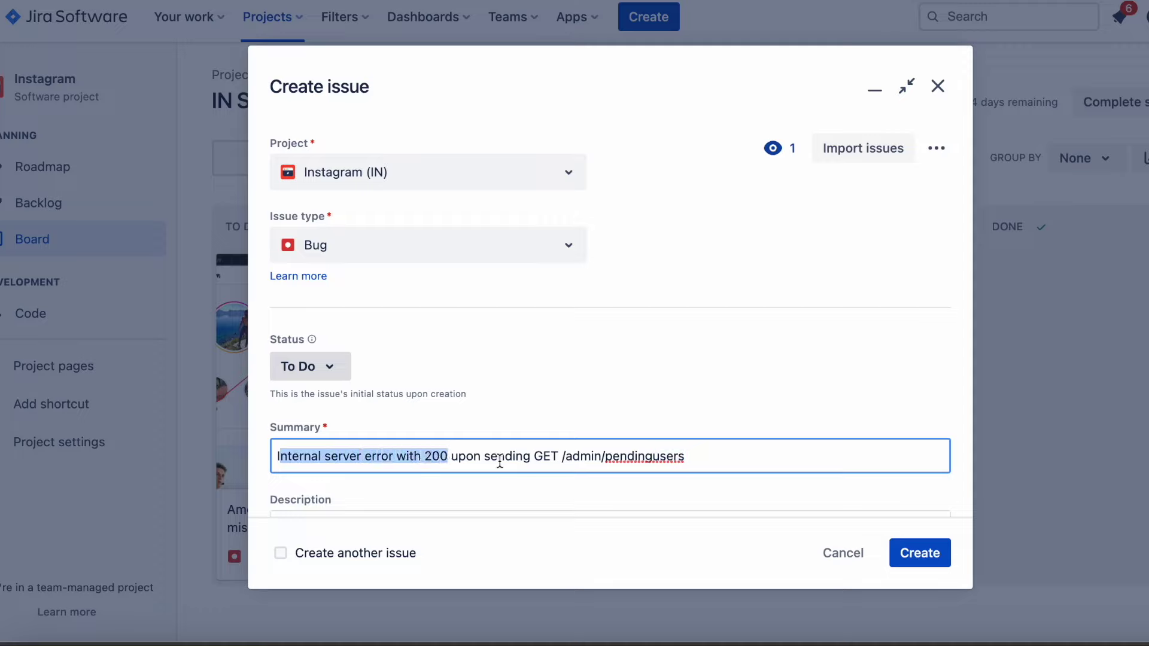
pyautogui.moveTo(688, 456); pyautogui.dragTo(533, 457)
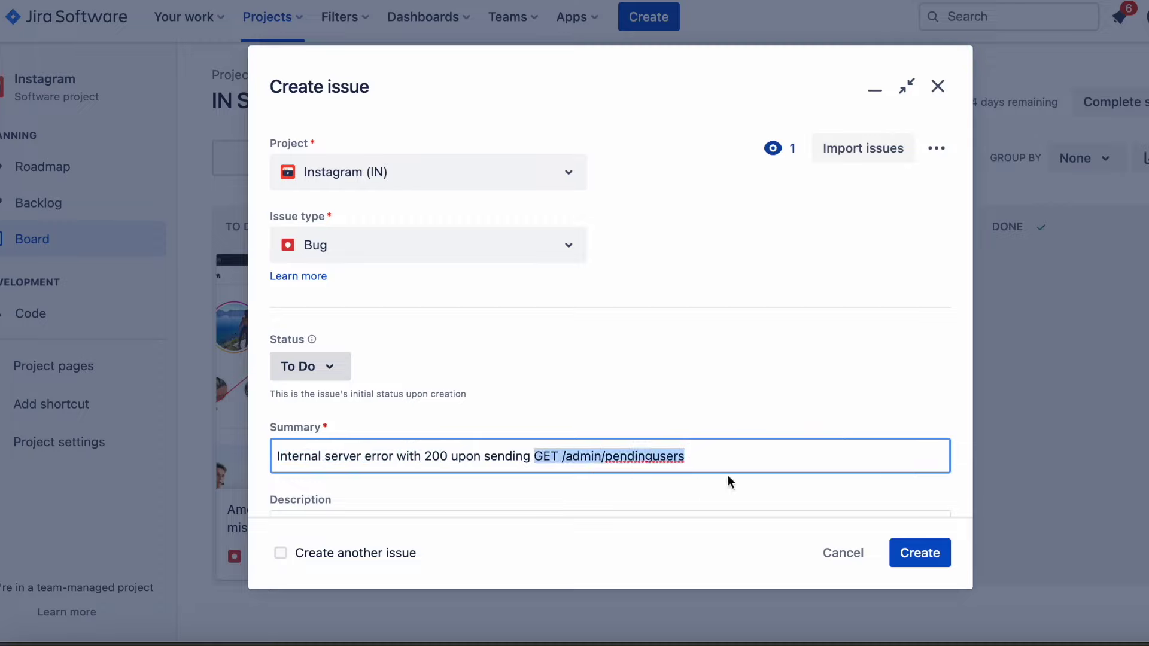
pyautogui.click(729, 465)
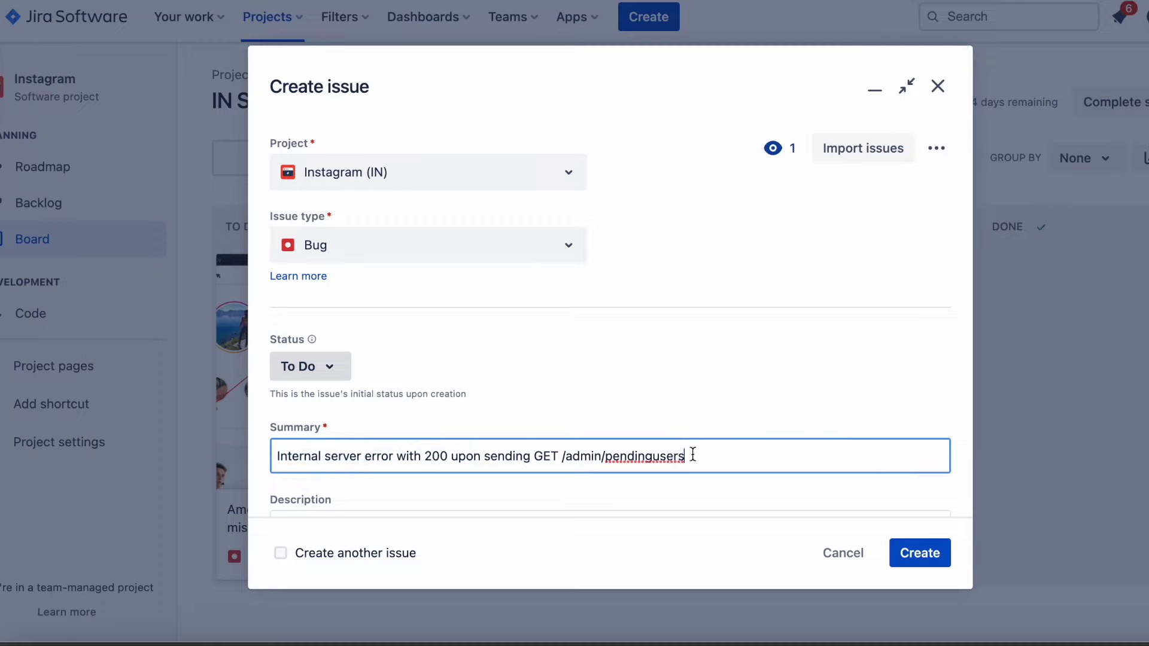
pyautogui.moveTo(707, 456); pyautogui.dragTo(605, 456)
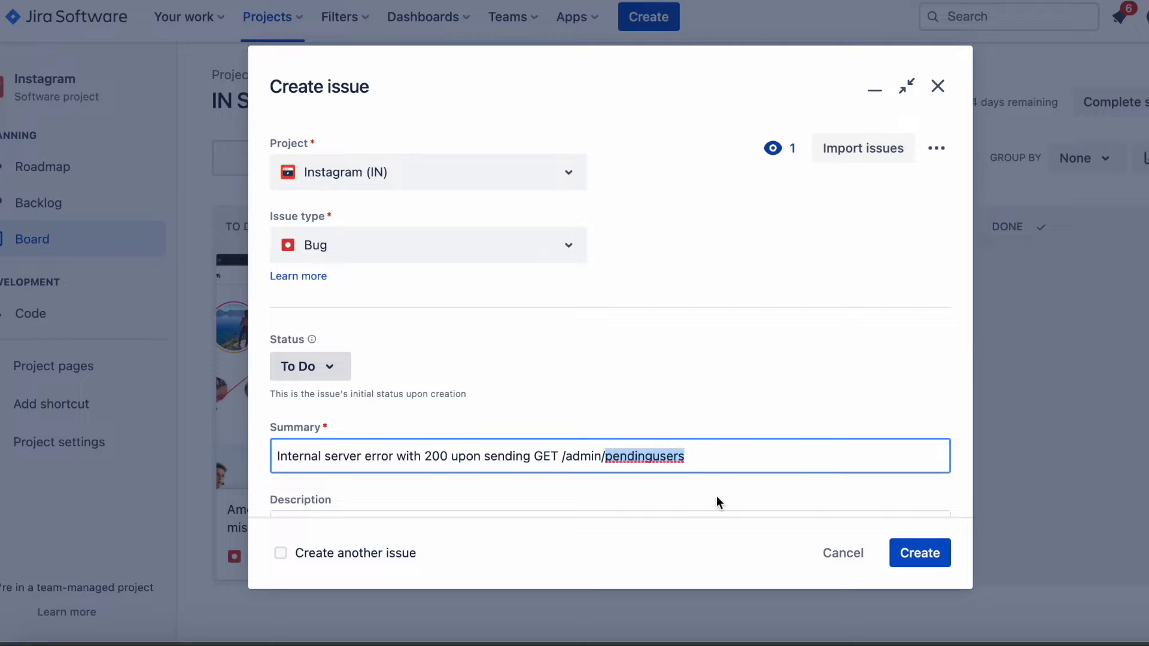
pyautogui.click(733, 452)
# Start the bug's description with a bold "Pre-requisites:" heading followed by an empty line
pyautogui.scroll(-2, 734, 454)
pyautogui.scroll(-2, 734, 450)
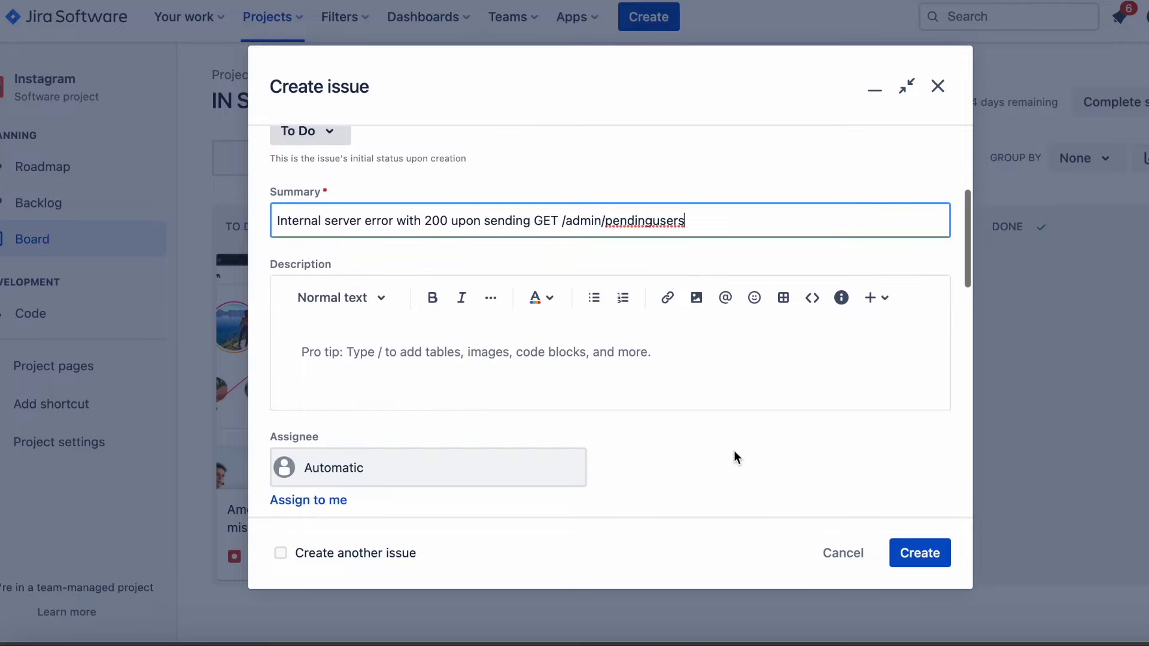
pyautogui.click(521, 341)
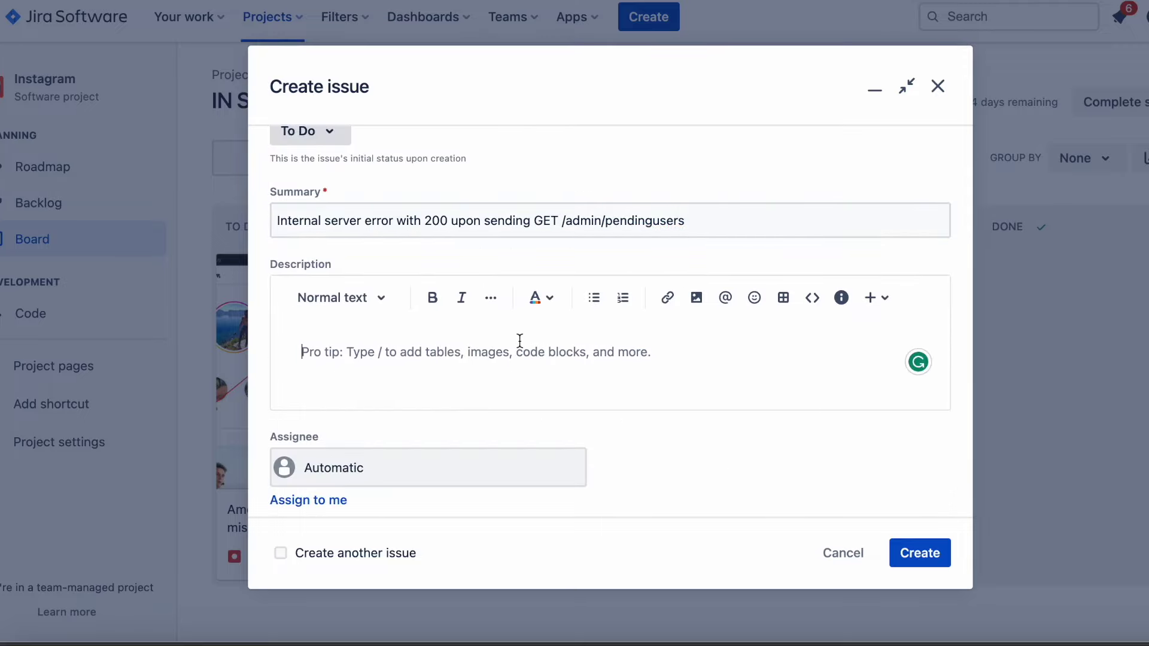
pyautogui.write('Pre')
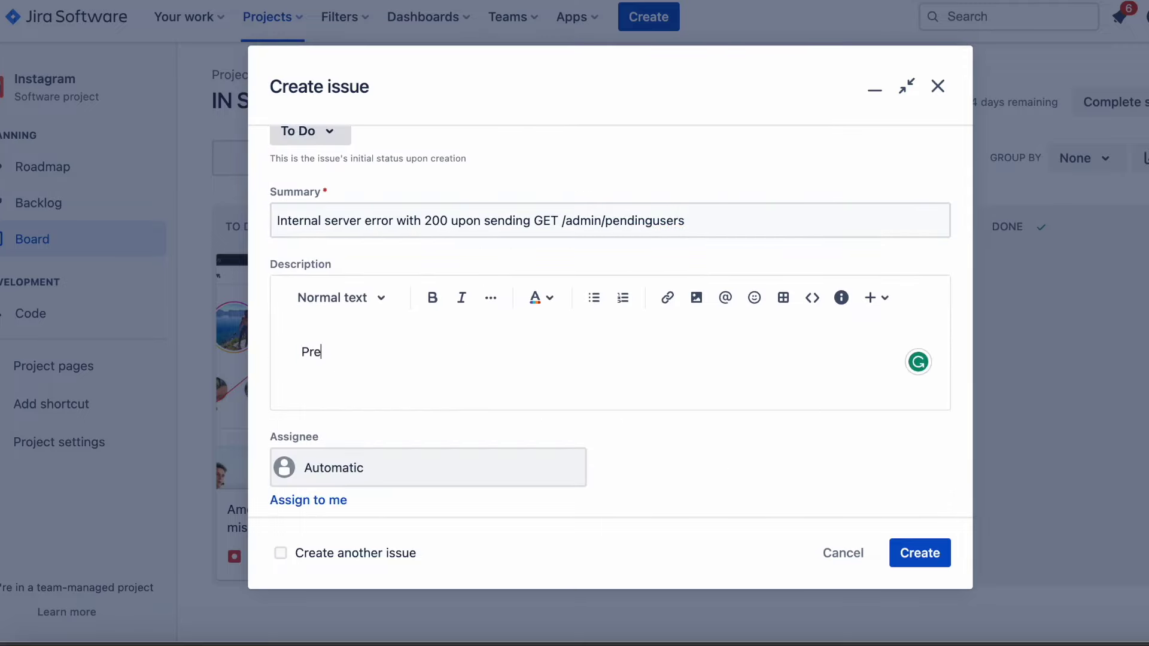
pyautogui.write('-require')
pyautogui.write('e')
pyautogui.write('site')
pyautogui.press('BackSpace')
pyautogui.press('BackSpace')
pyautogui.press('BackSpace')
pyautogui.write('ites:')
pyautogui.press('Return')
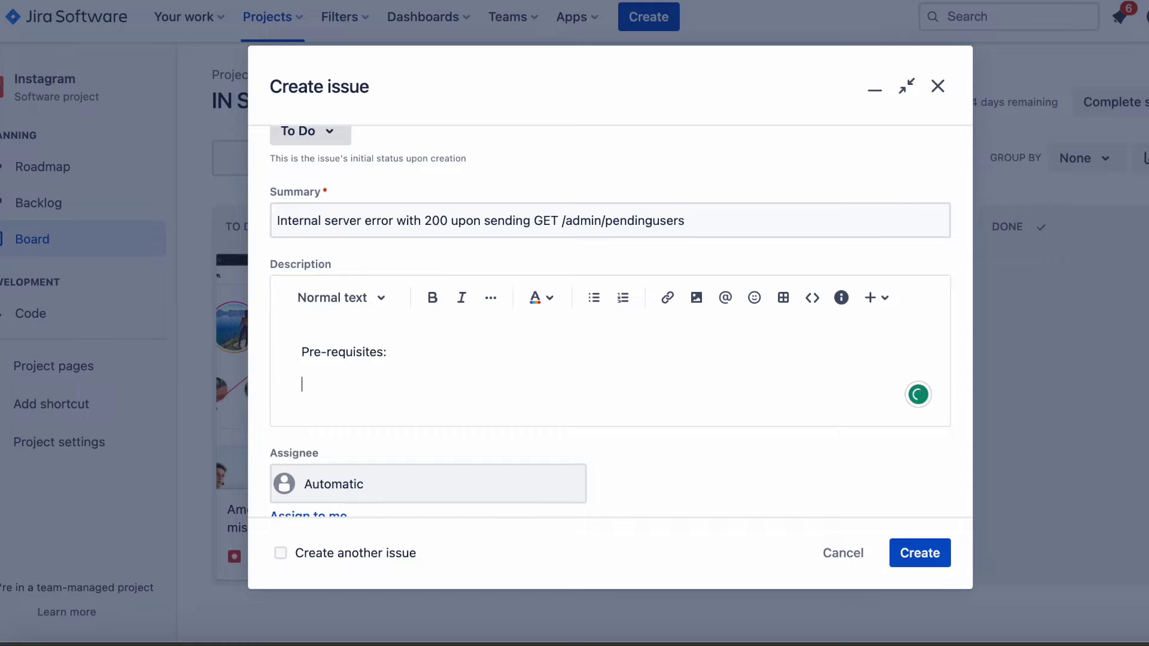
pyautogui.hotkey('shift', 'End')
pyautogui.hotkey('ctrl', 'b')
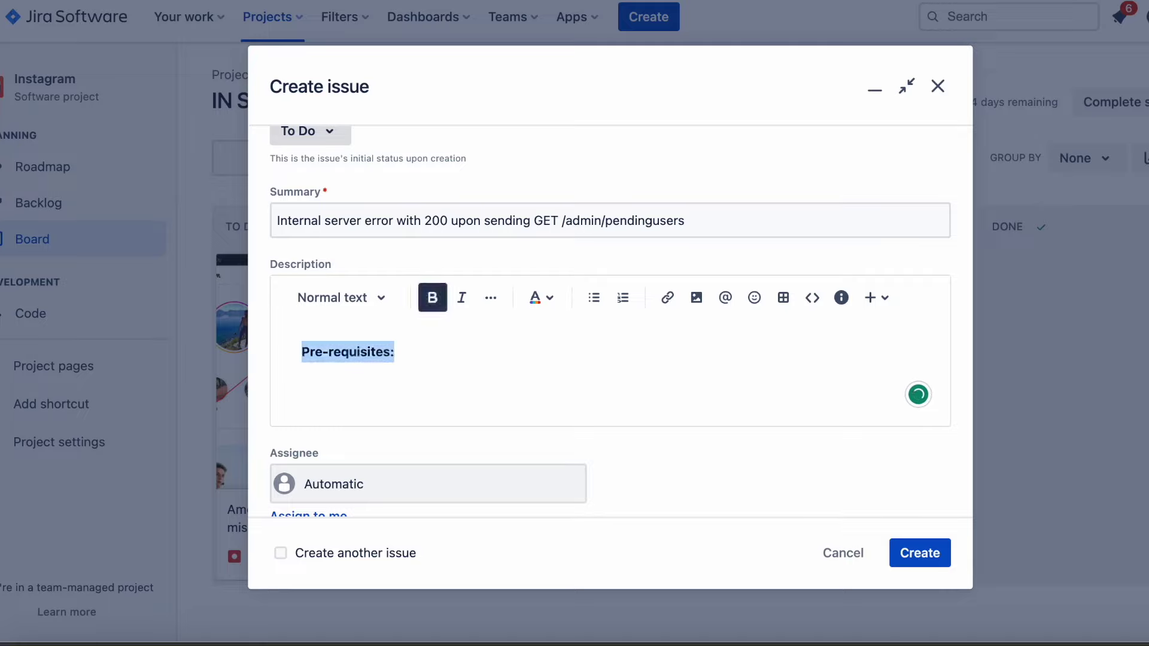
pyautogui.press('Down')
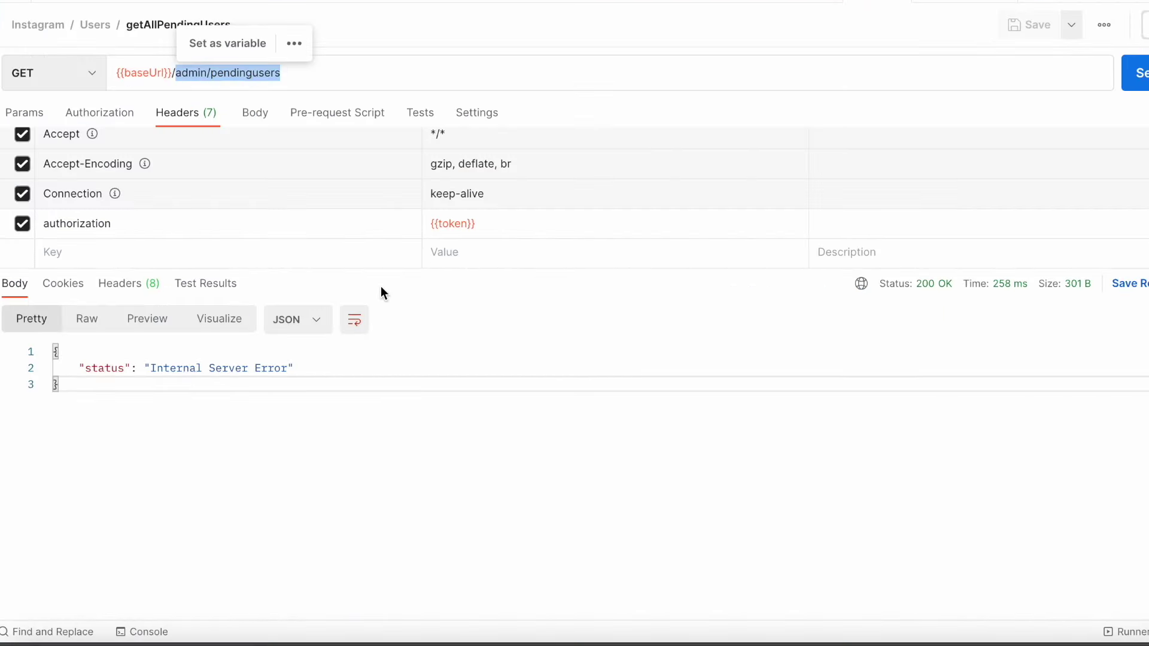
# Begin a numbered list under the Pre-requisites heading with "Two exisitng accounts" as its first item
pyautogui.click(324, 69)
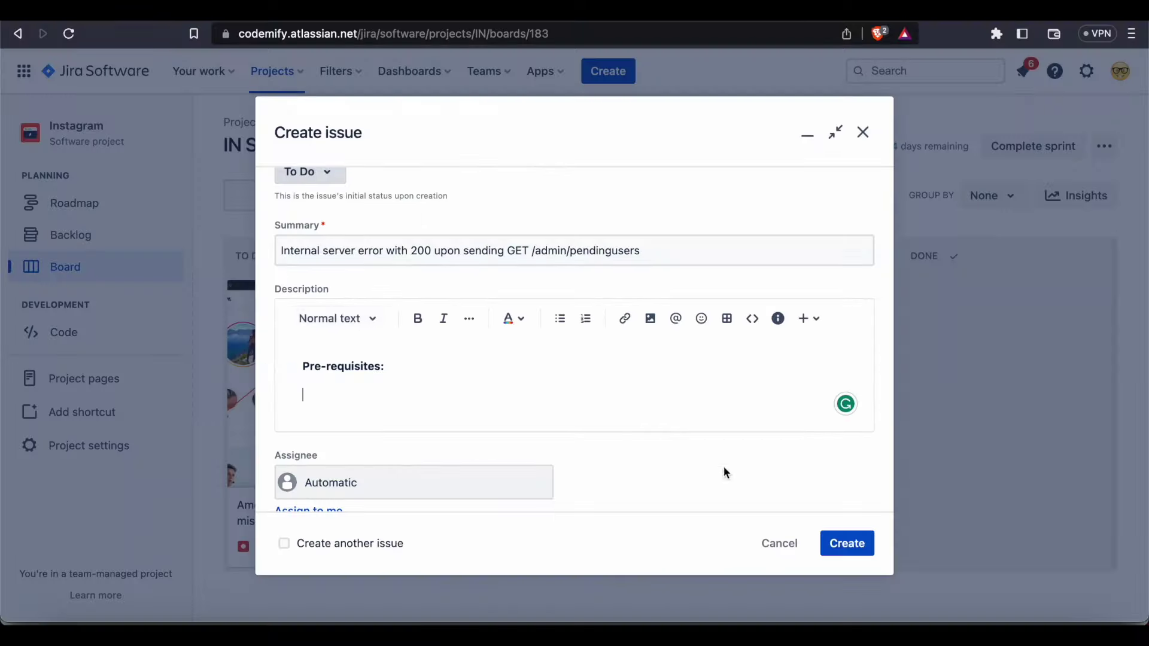
pyautogui.write('1. ')
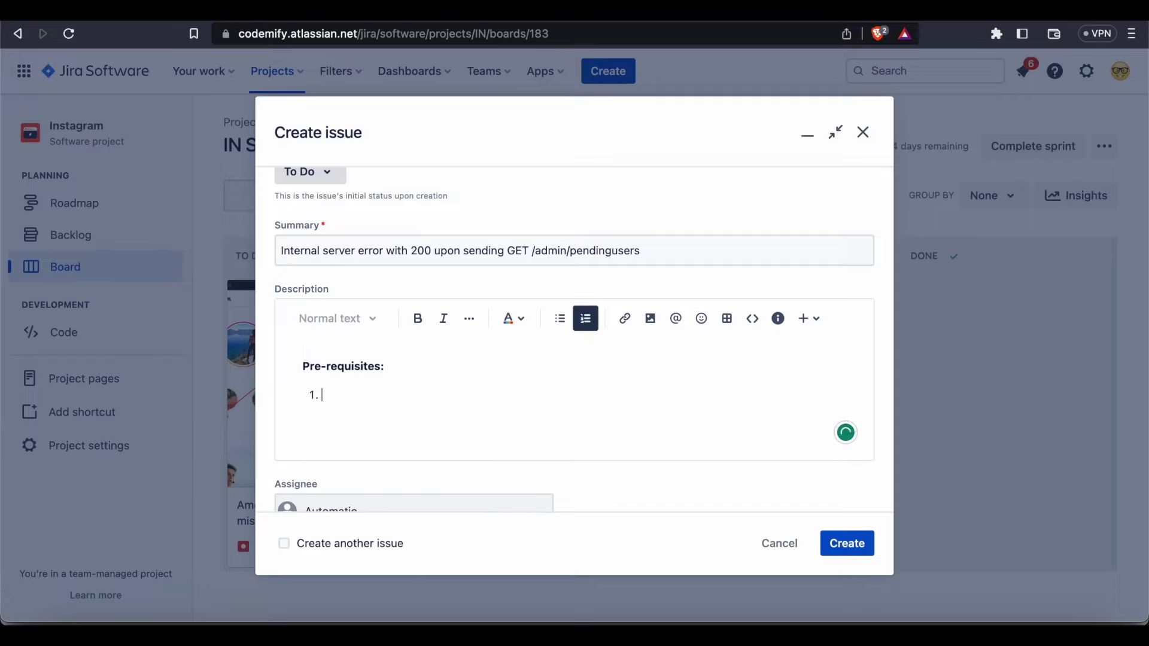
pyautogui.write('Existing')
pyautogui.hotkey('alt', 'BackSpace')
pyautogui.write('Existing')
pyautogui.hotkey('alt', 'BackSpace')
pyautogui.write('Two exisitng ac')
pyautogui.write('fount')
pyautogui.hotkey('alt', 'BackSpace')
pyautogui.write('acou')
pyautogui.press('BackSpace')
pyautogui.write('c')
pyautogui.press('BackSpace')
pyautogui.press('BackSpace')
pyautogui.write('counts')
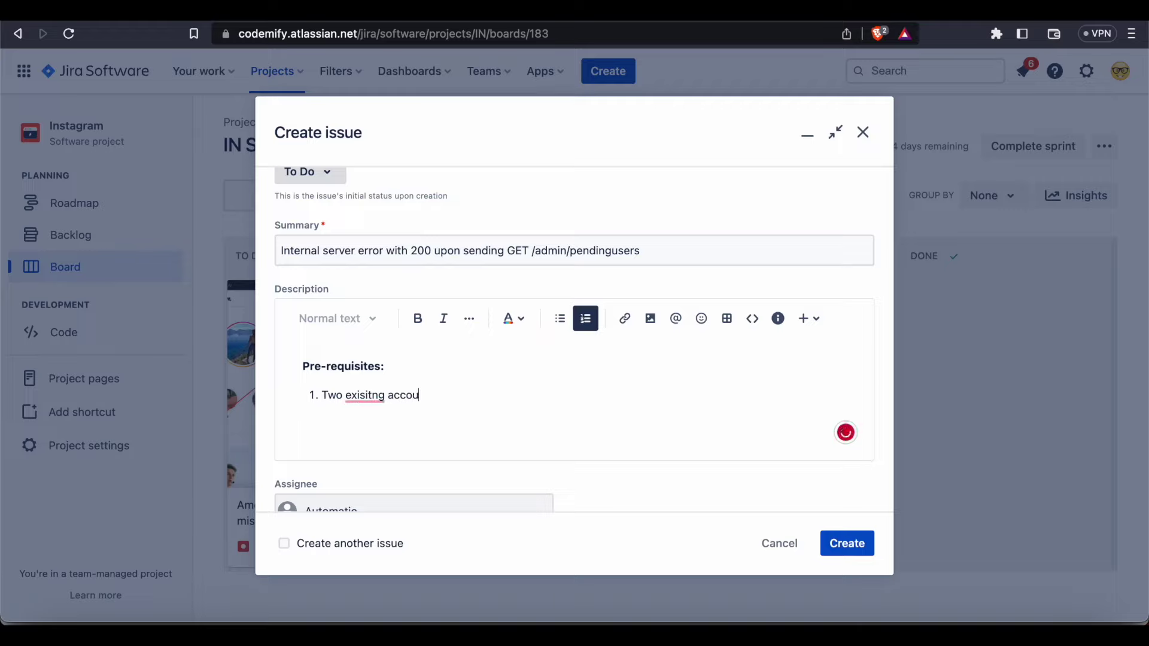
# Correct the spelling of "existing" in the first prerequisite and extend the item to "Two existing accounts on instagram"
pyautogui.hotkey('alt', 'Left')
pyautogui.hotkey('alt', 'Left')
pyautogui.press('Right')
pyautogui.press('Delete')
pyautogui.press('Right')
pyautogui.write('i')
pyautogui.press('End')
pyautogui.press('Return')
pyautogui.press('Left')
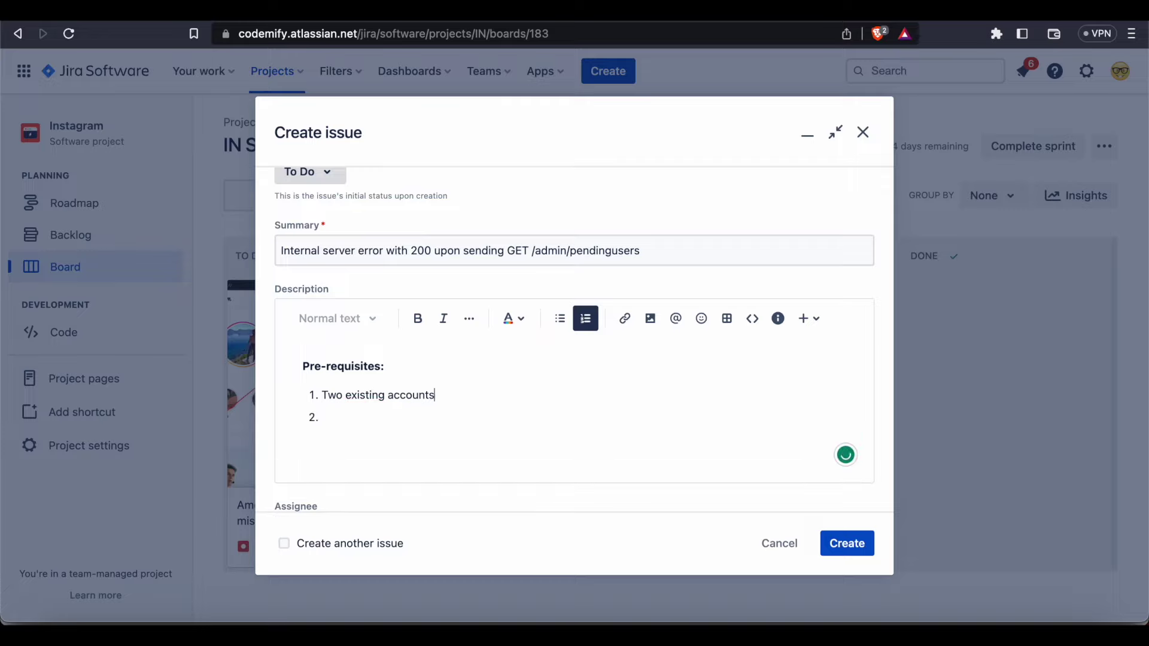
pyautogui.write('on instagram')
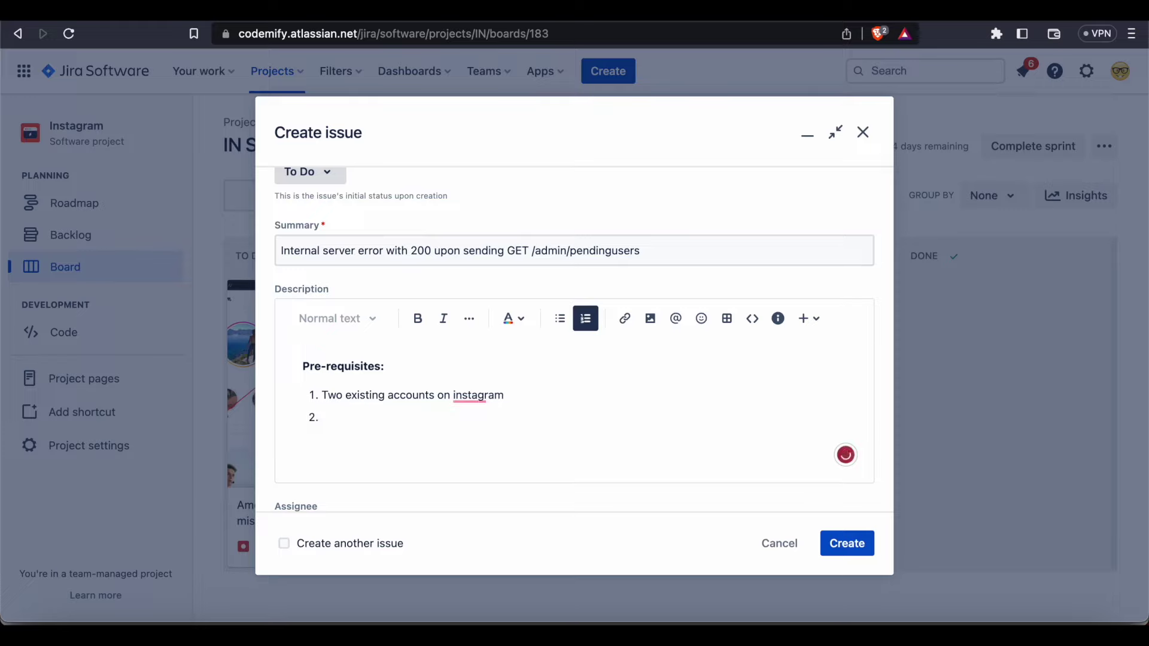
# Enter "Account one, has a new group" as the second prerequisite in the numbered list
pyautogui.write(' 2. one of')
pyautogui.press('BackSpace')
pyautogui.press('BackSpace')
pyautogui.press('BackSpace')
pyautogui.press('BackSpace')
pyautogui.press('BackSpace')
pyautogui.press('BackSpace')
pyautogui.press('BackSpace')
pyautogui.write('Accoutn one')
pyautogui.press('BackSpace')
pyautogui.press('BackSpace')
pyautogui.press('BackSpace')
pyautogui.press('BackSpace')
pyautogui.press('BackSpace')
pyautogui.press('BackSpace')
pyautogui.write('nt one')
pyautogui.write(', create')
pyautogui.hotkey('alt', 'BackSpace')
pyautogui.write('has')
pyautogui.press('BackSpace')
pyautogui.write('s a ')
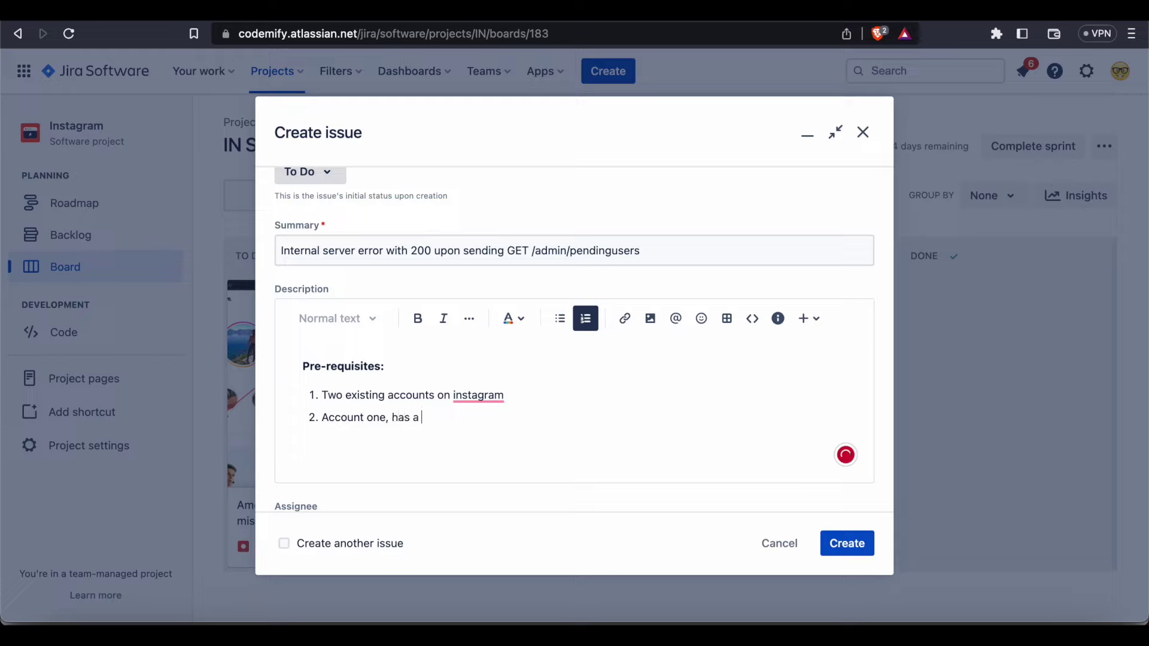
pyautogui.write('new groujp')
pyautogui.press('BackSpace')
pyautogui.press('BackSpace')
pyautogui.write('p')
# Add "Account two requested to join that group" as the third prerequisite
pyautogui.press('Return')
pyautogui.write('Acfount two')
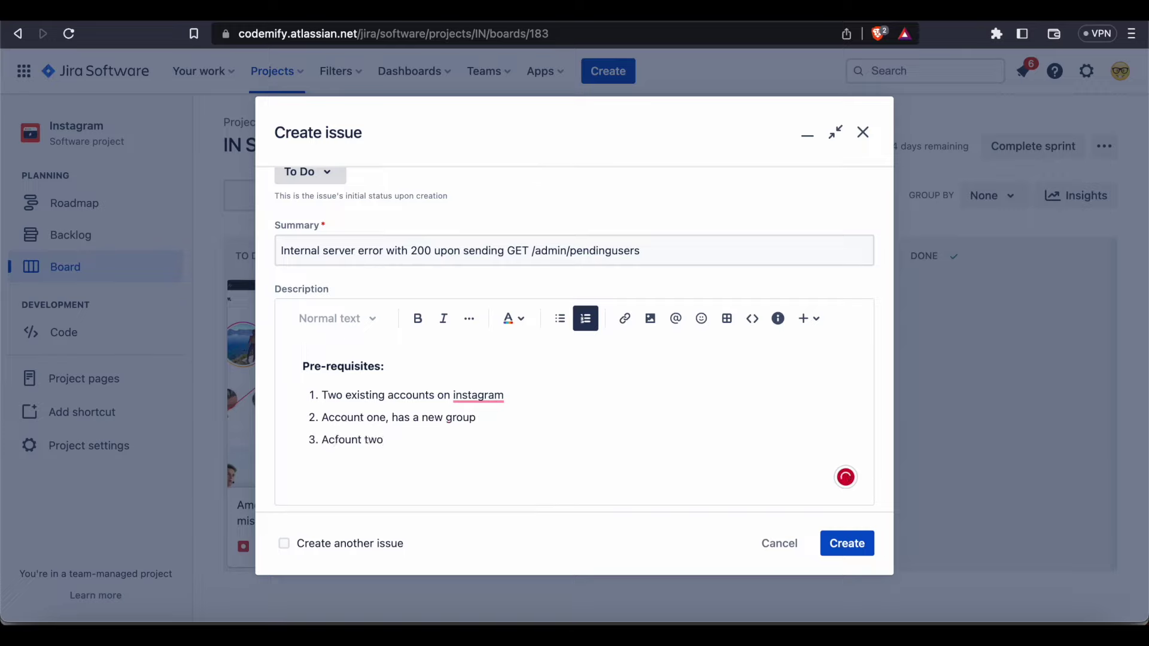
pyautogui.write(' requested to join that ')
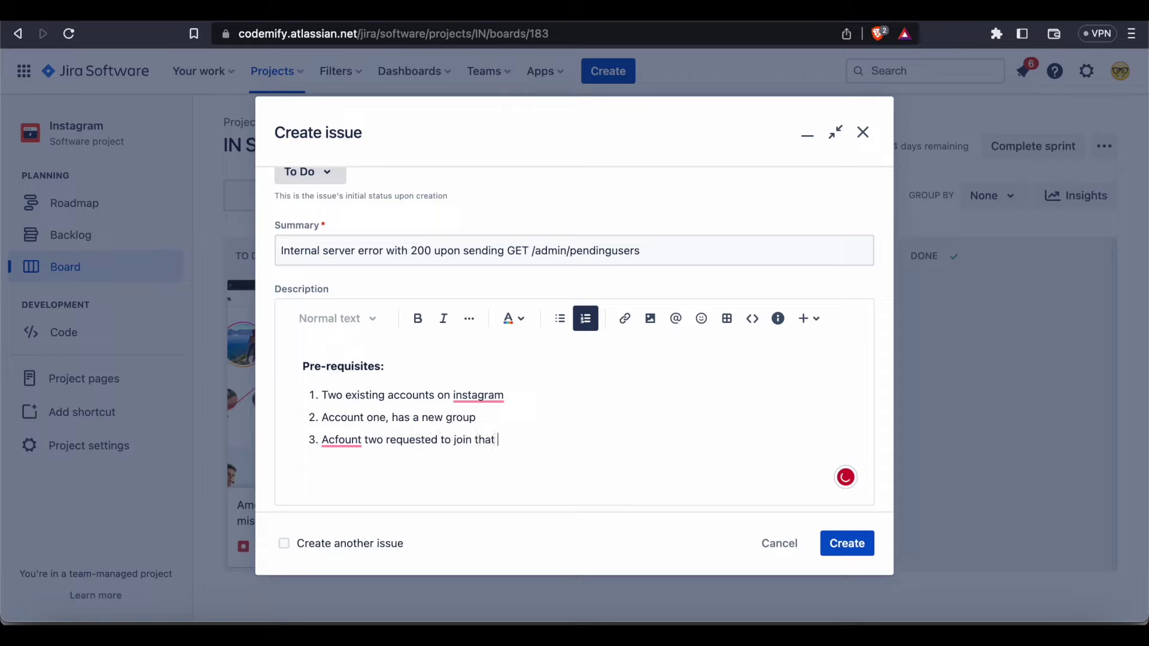
pyautogui.write('group')
pyautogui.click(337, 441)
pyautogui.press('BackSpace')
pyautogui.write('c')
pyautogui.click(531, 440)
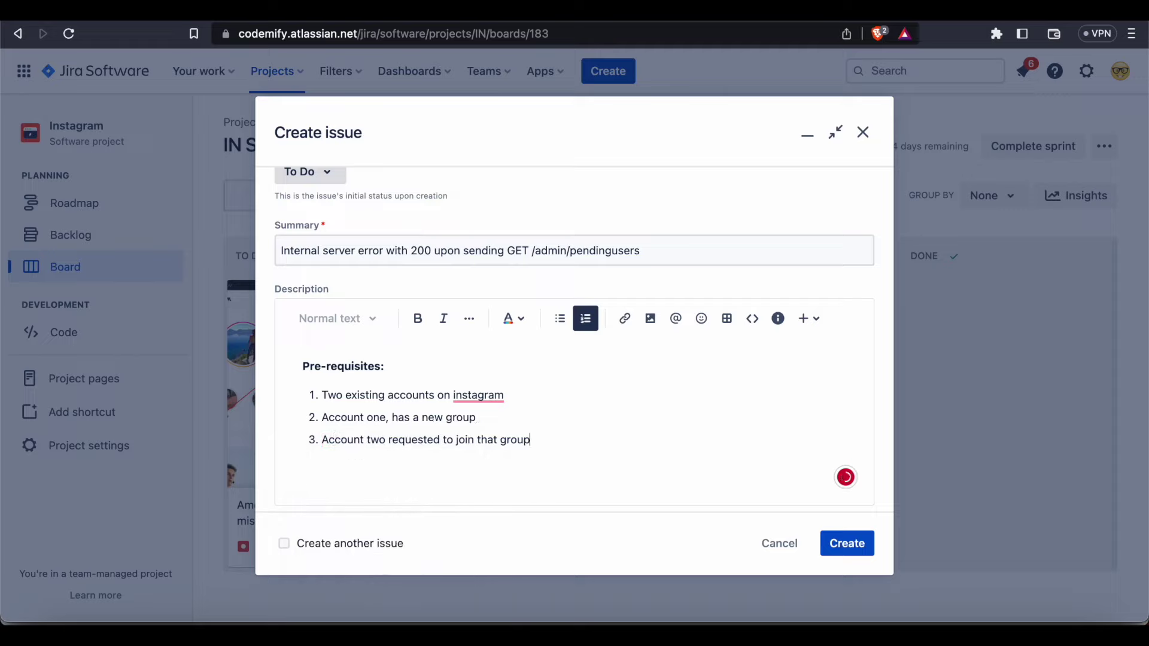
# Capitalize "Instagram" in the first prerequisite and remove the comma after "Account one" in the second
pyautogui.click(473, 395)
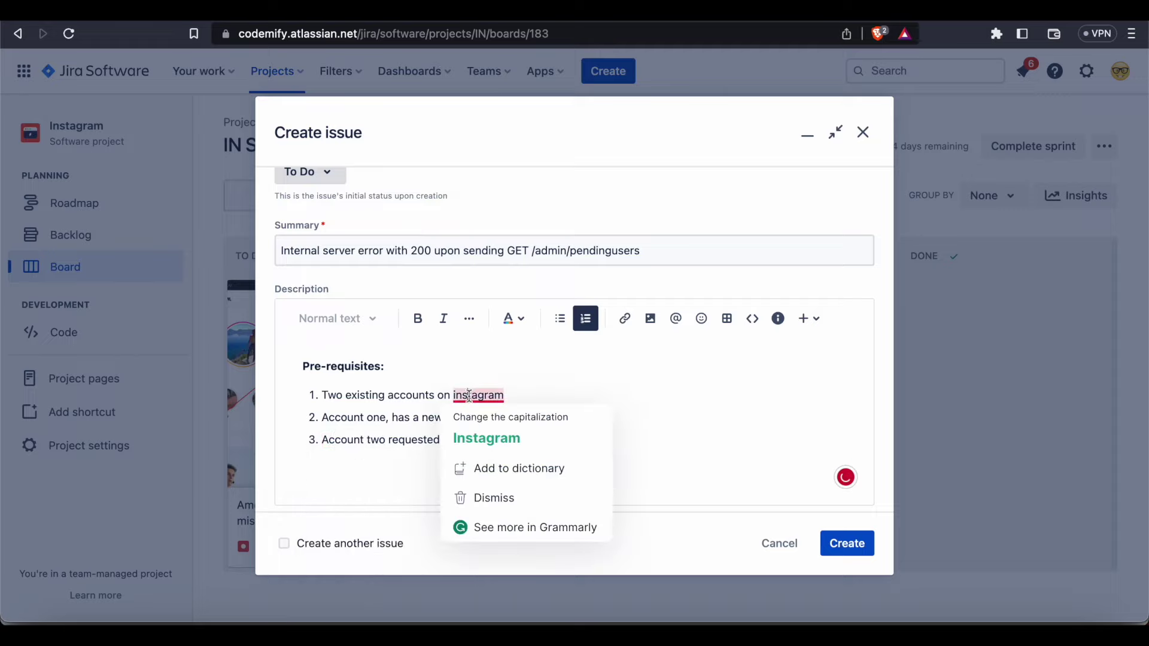
pyautogui.click(482, 436)
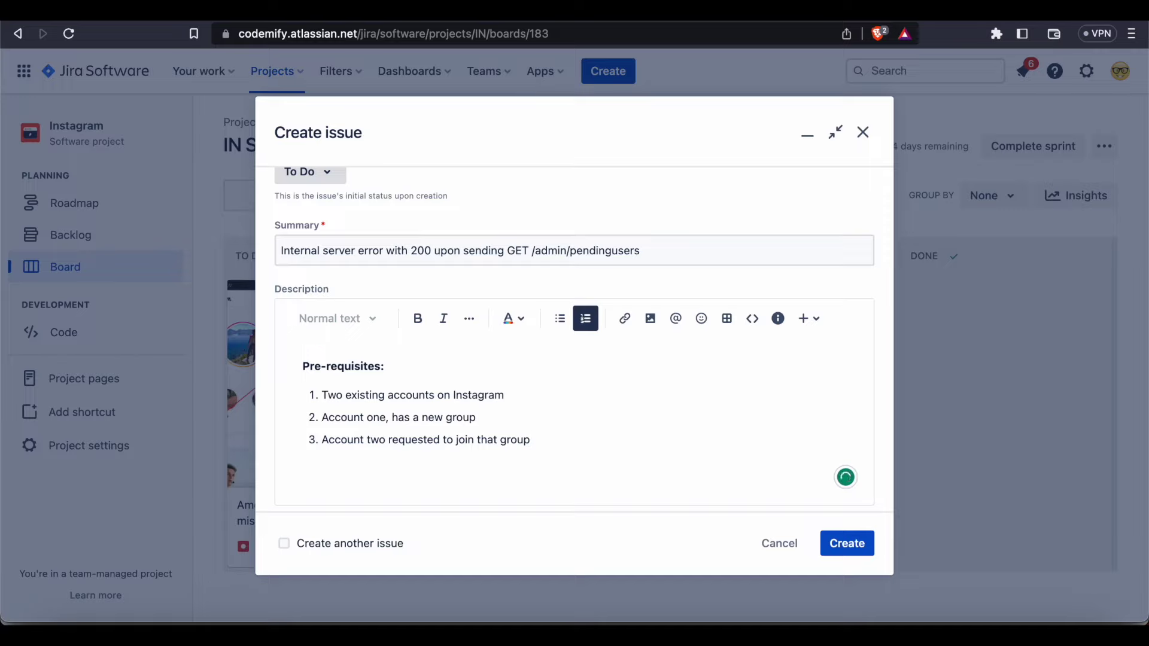
pyautogui.press('Return')
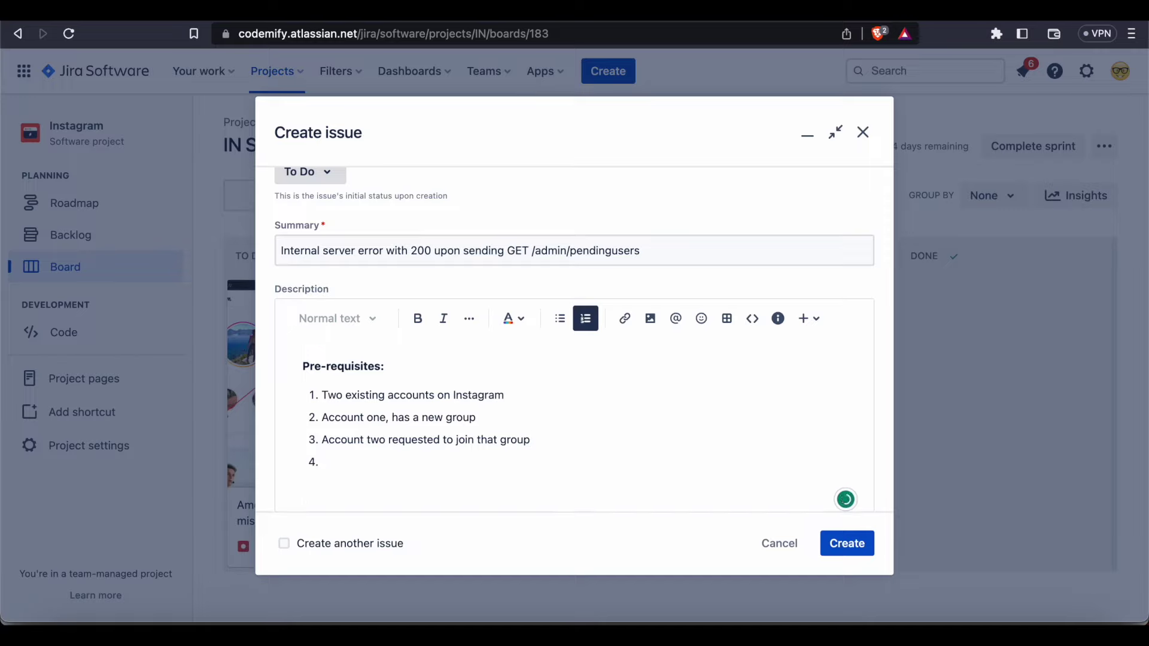
pyautogui.press('BackSpace')
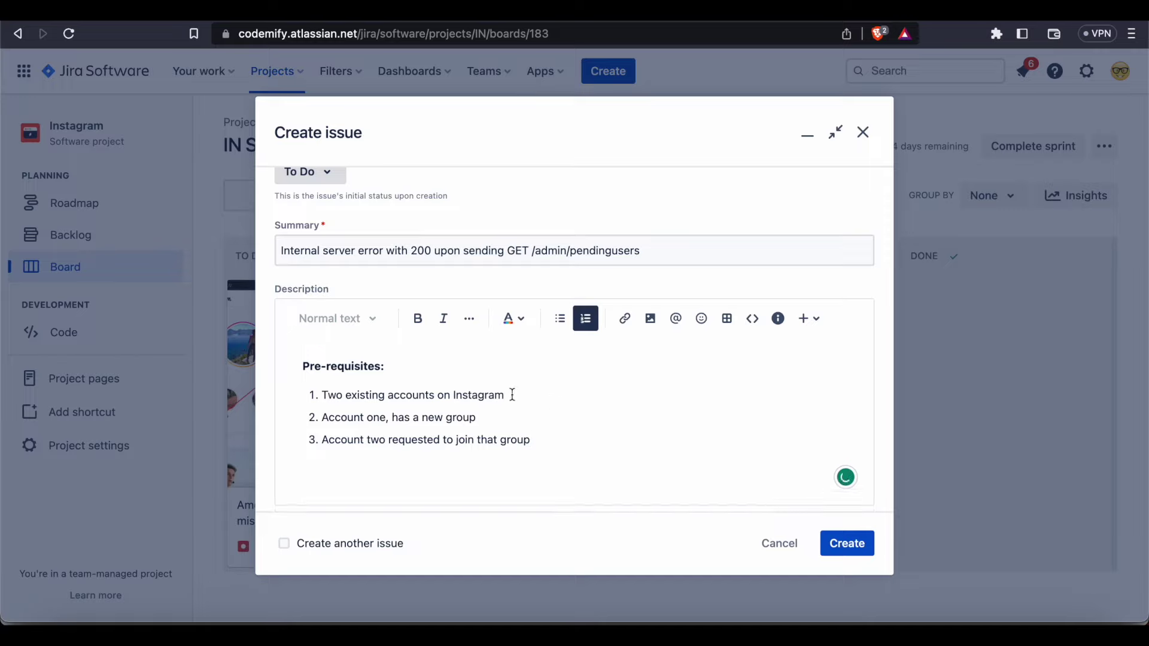
pyautogui.moveTo(510, 395); pyautogui.dragTo(318, 395)
pyautogui.moveTo(493, 417); pyautogui.dragTo(319, 417)
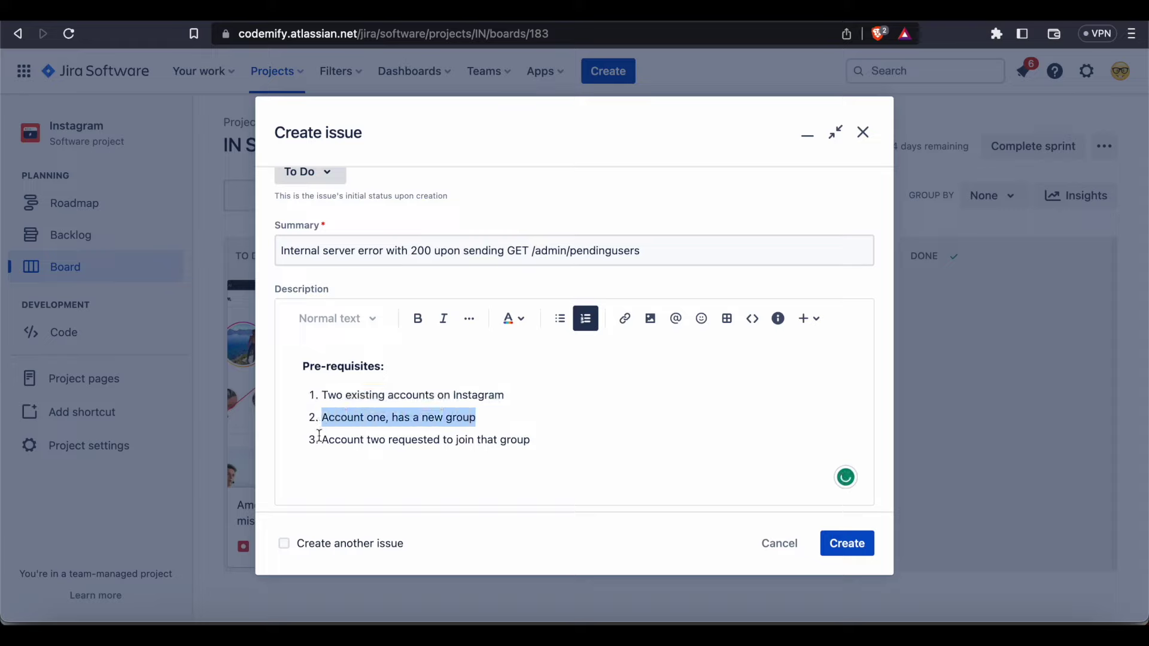
pyautogui.click(377, 417)
pyautogui.click(384, 450)
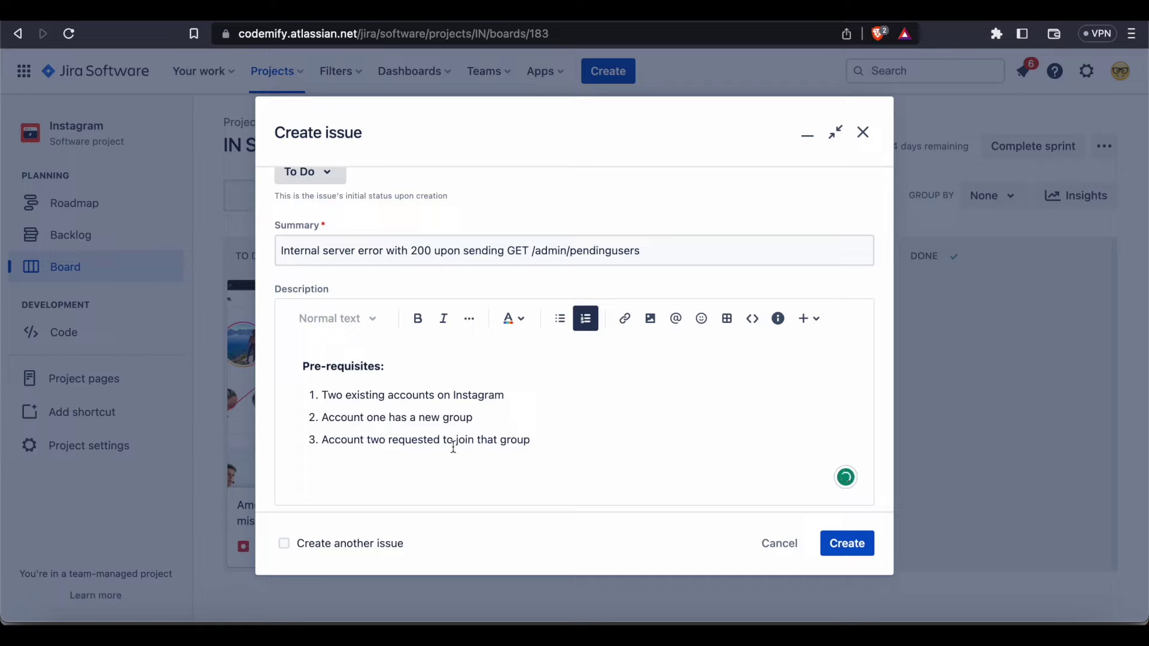
# End the numbered list after the third prerequisite and add a bold "Environment:" heading below it
pyautogui.click(538, 441)
pyautogui.moveTo(539, 441); pyautogui.dragTo(318, 443)
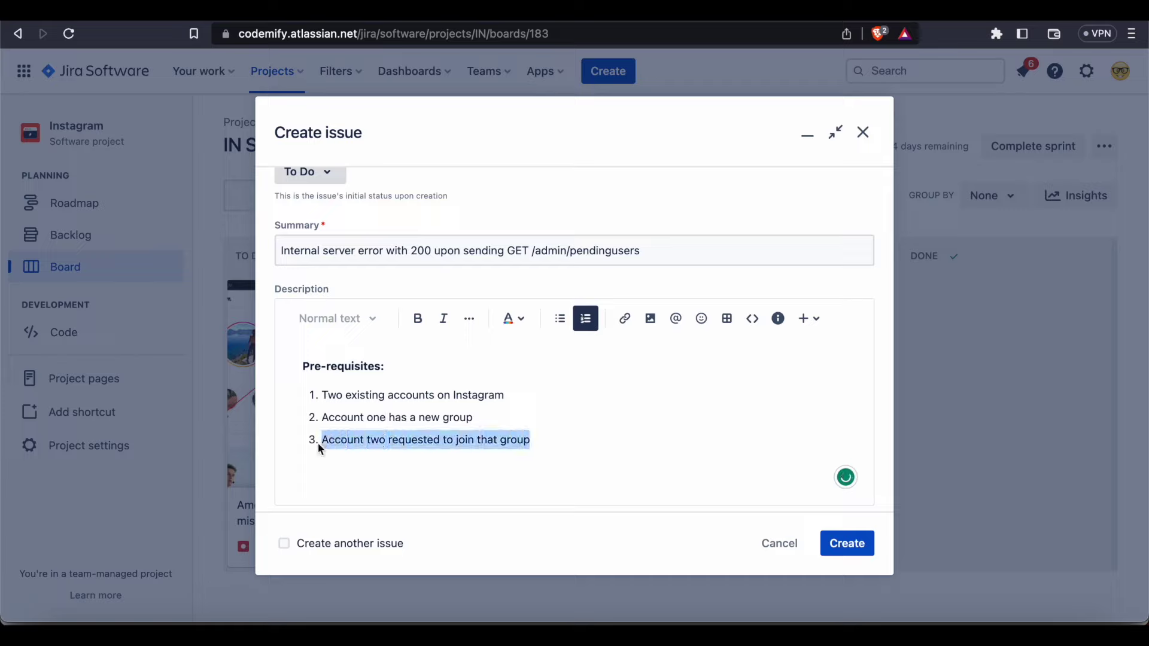
pyautogui.click(549, 438)
pyautogui.press('Return')
pyautogui.press('Return')
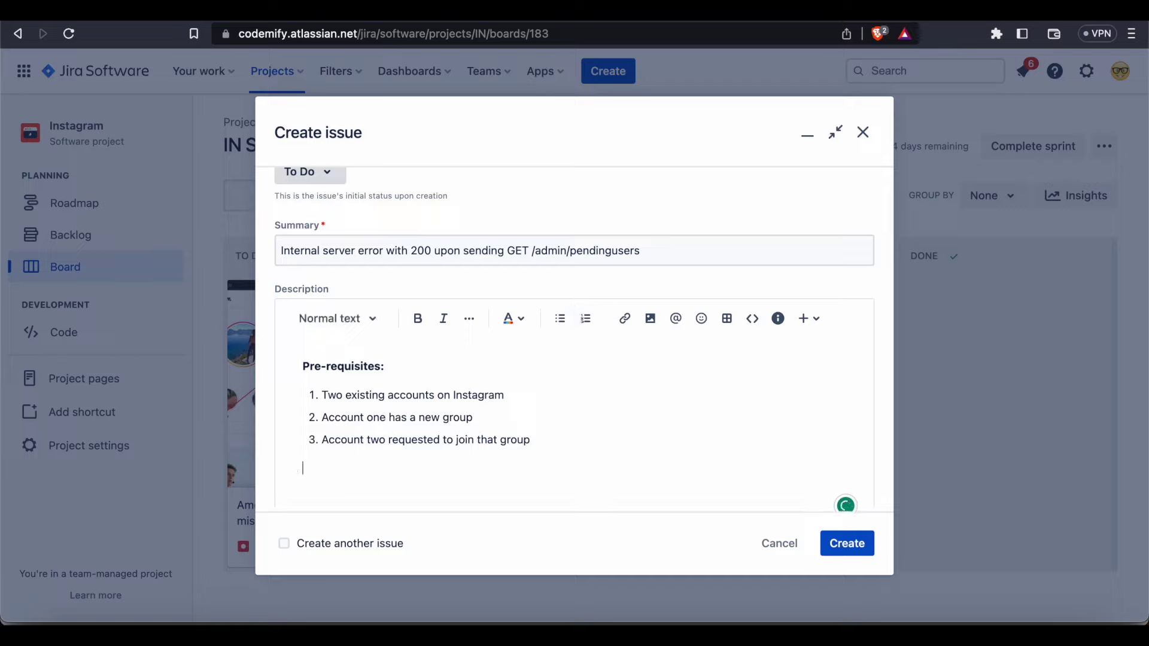
pyautogui.write('Environment:')
pyautogui.press('Return')
pyautogui.hotkey('shift', 'Down')
pyautogui.press('super+b')
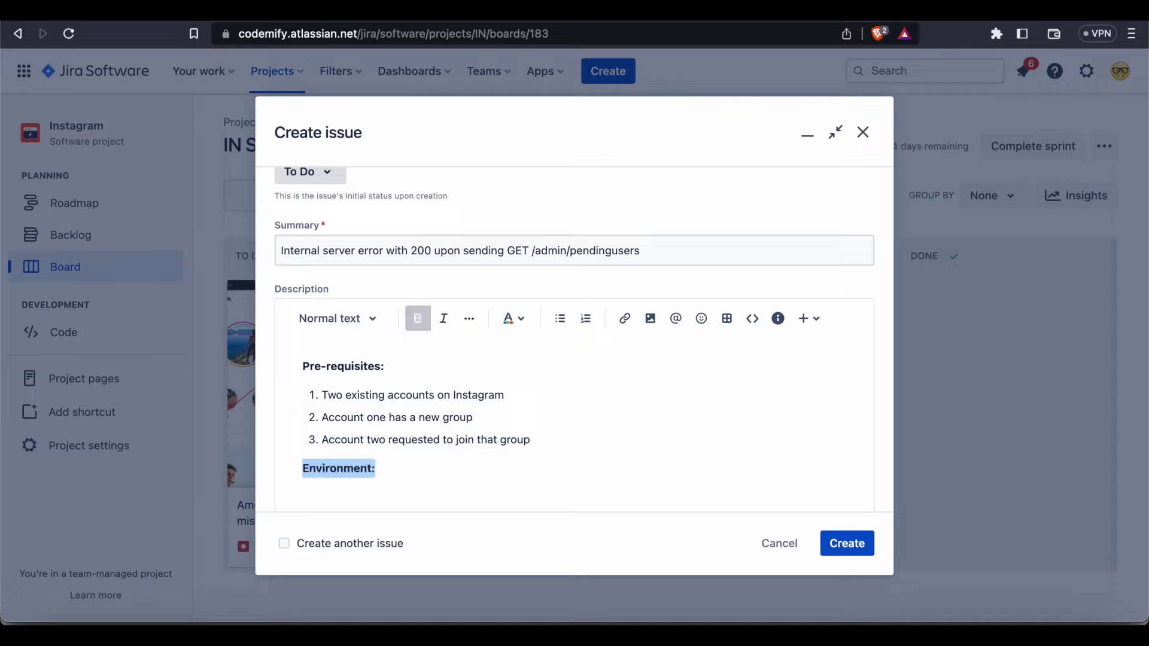
pyautogui.press('Down')
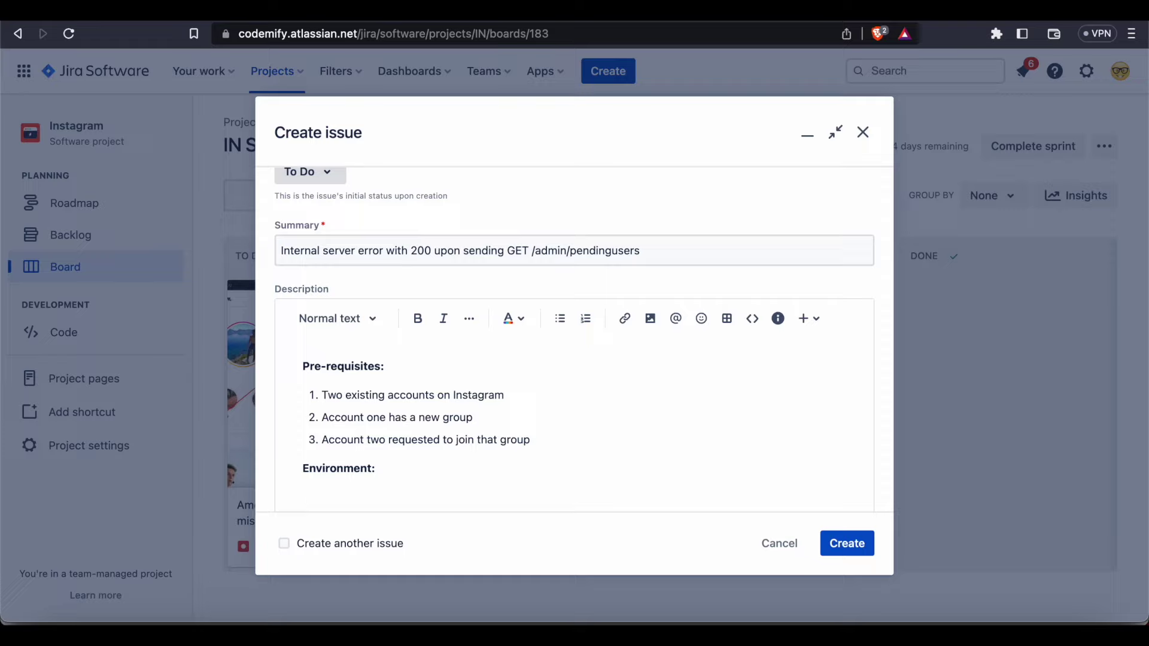
# Enter "QA environment" under the Environment heading as the first item of a numbered list
pyautogui.write('QA environment')
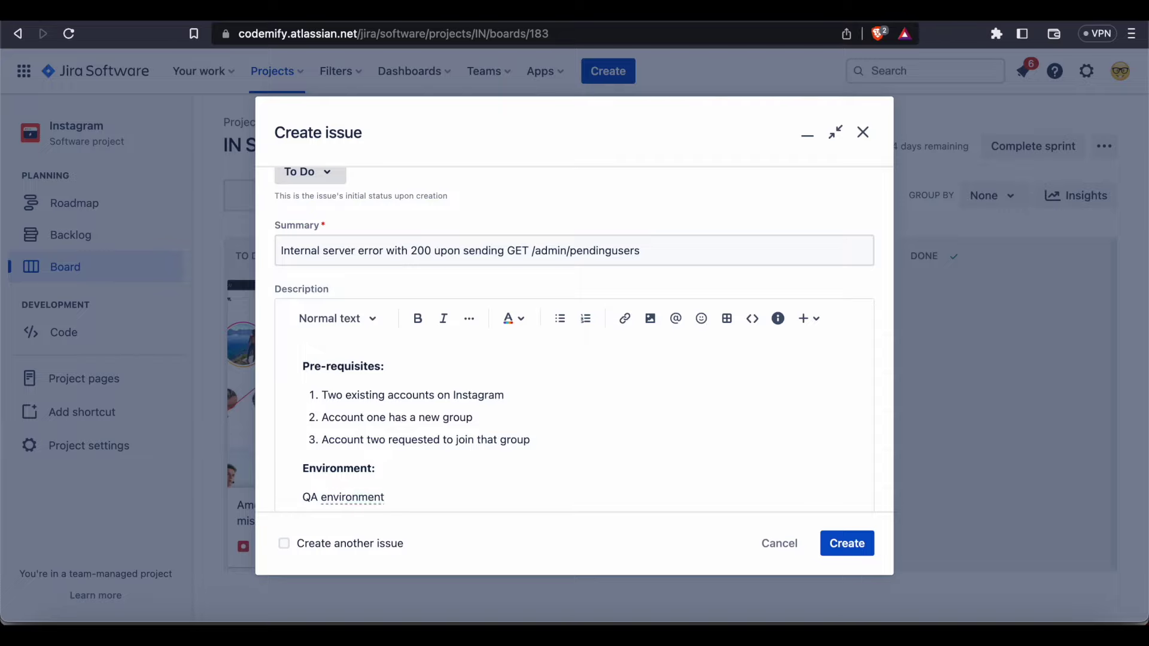
pyautogui.click(619, 632)
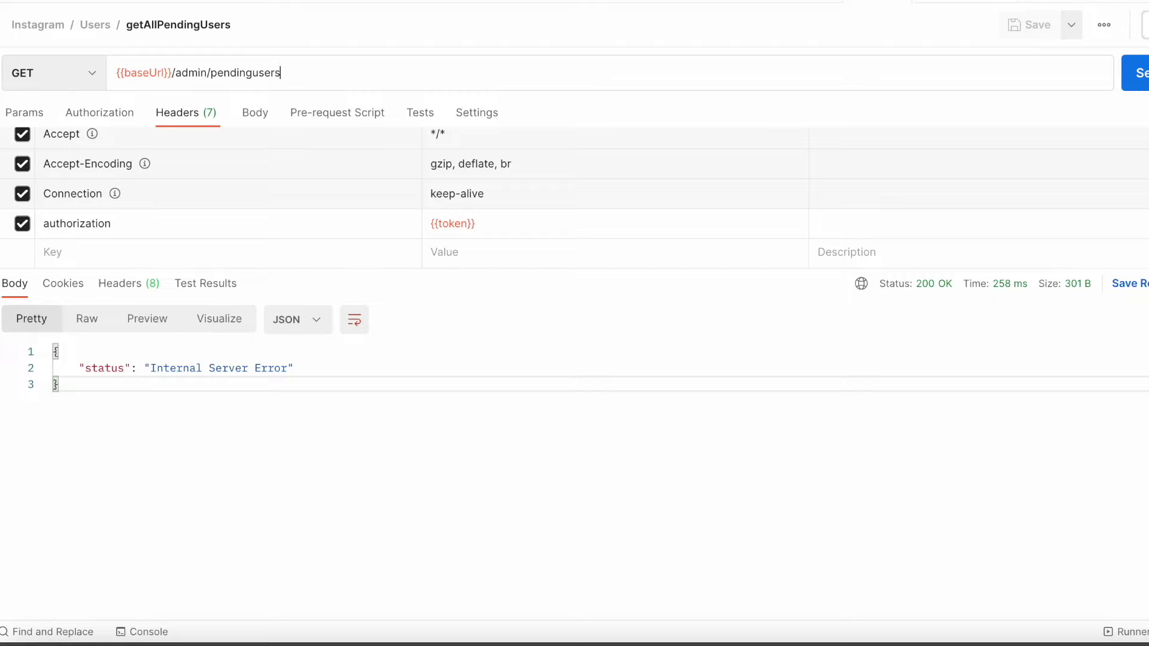
pyautogui.press('super+Tab')
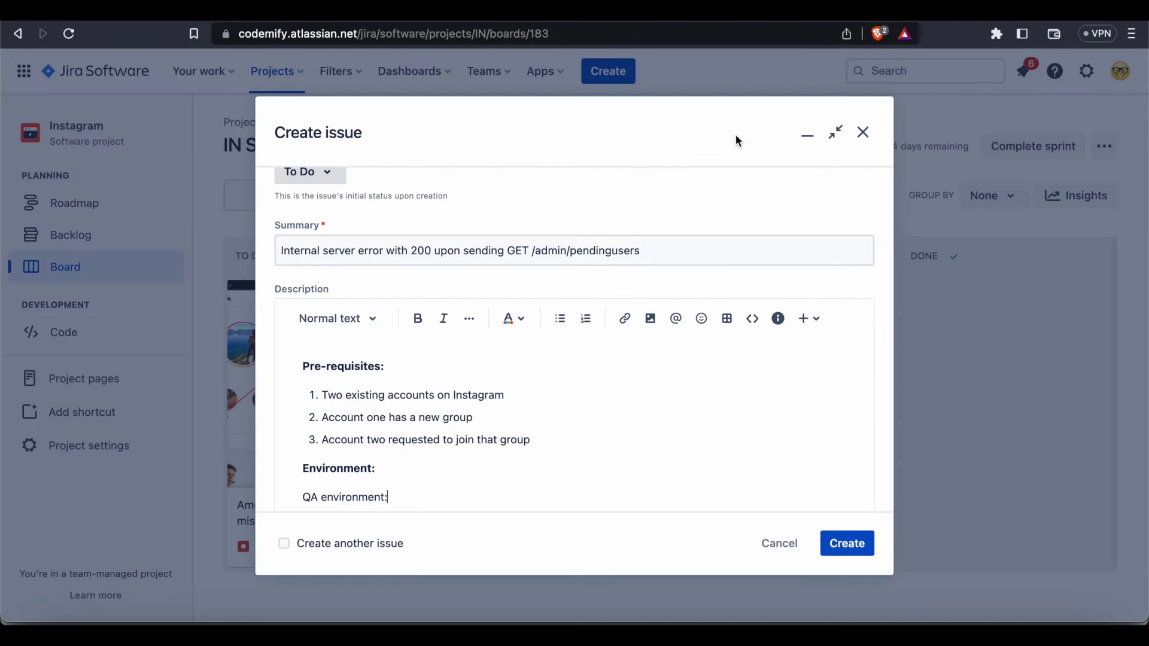
pyautogui.scroll(-1, 471, 410)
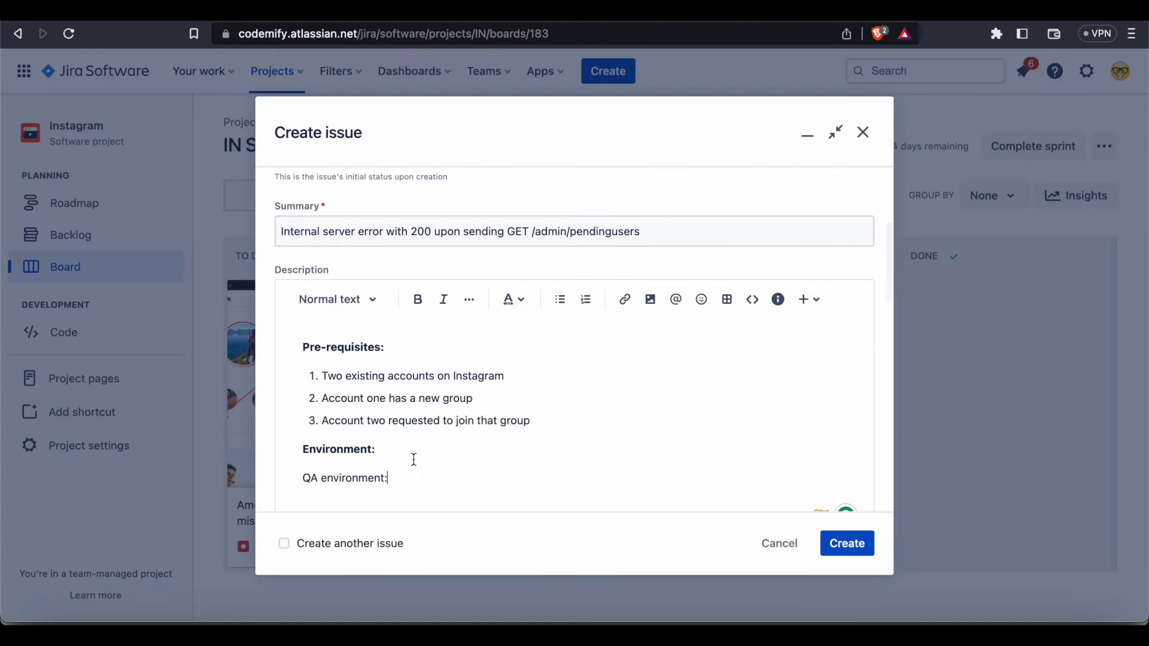
pyautogui.press('BackSpace')
pyautogui.write('1.')
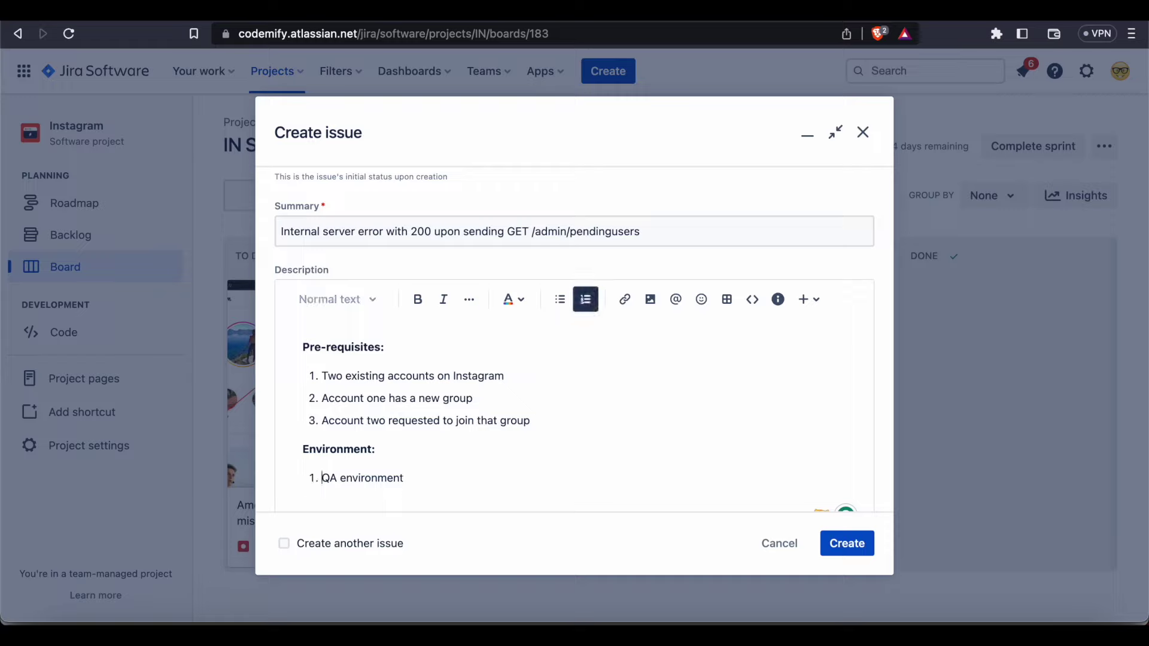
# Add "Postman" as the second Environment item, end the numbered list and leave blank lines below it
pyautogui.press('Return')
pyautogui.write('Postman')
pyautogui.scroll(-3, 556, 414)
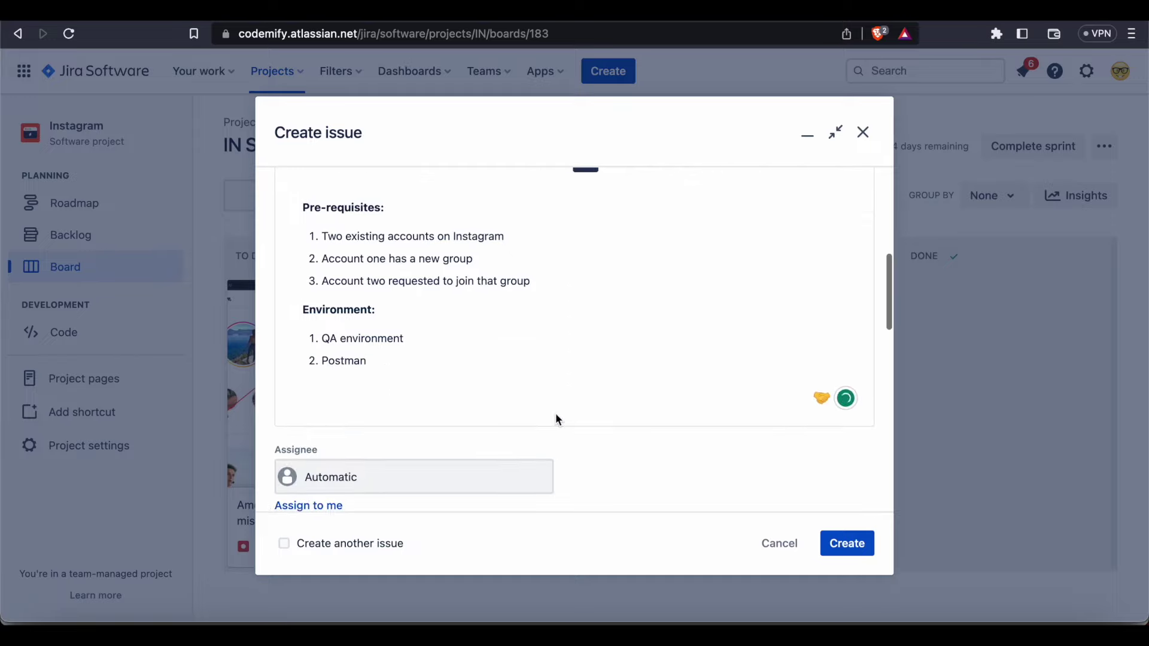
pyautogui.press('Return')
pyautogui.press('Return')
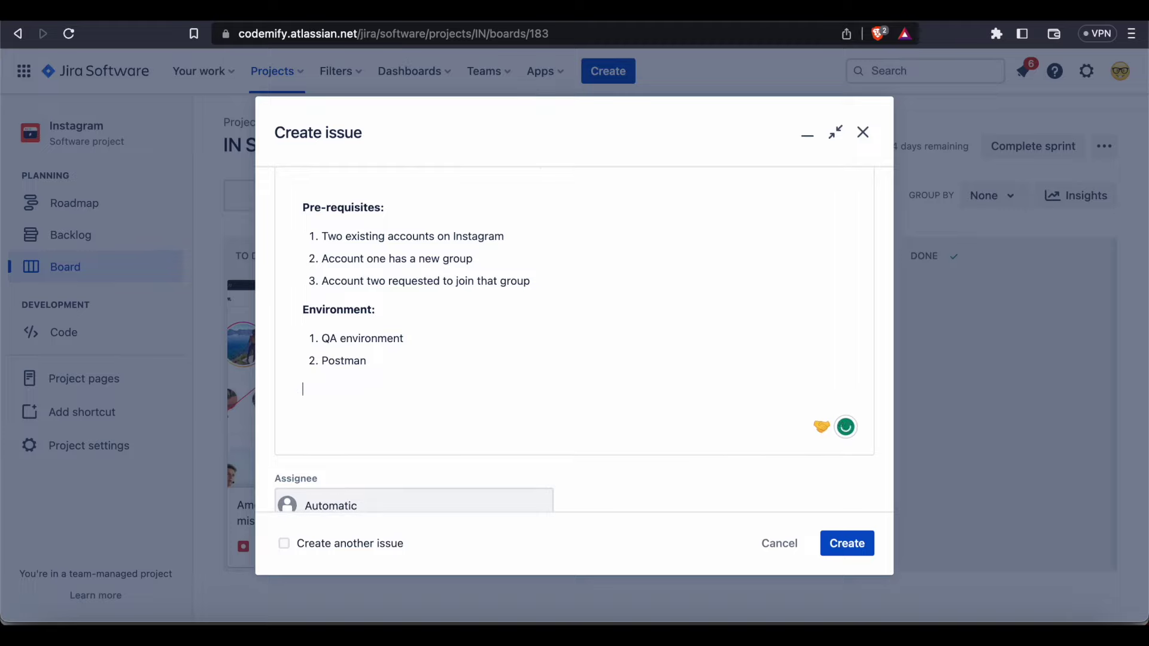
pyautogui.press('Return')
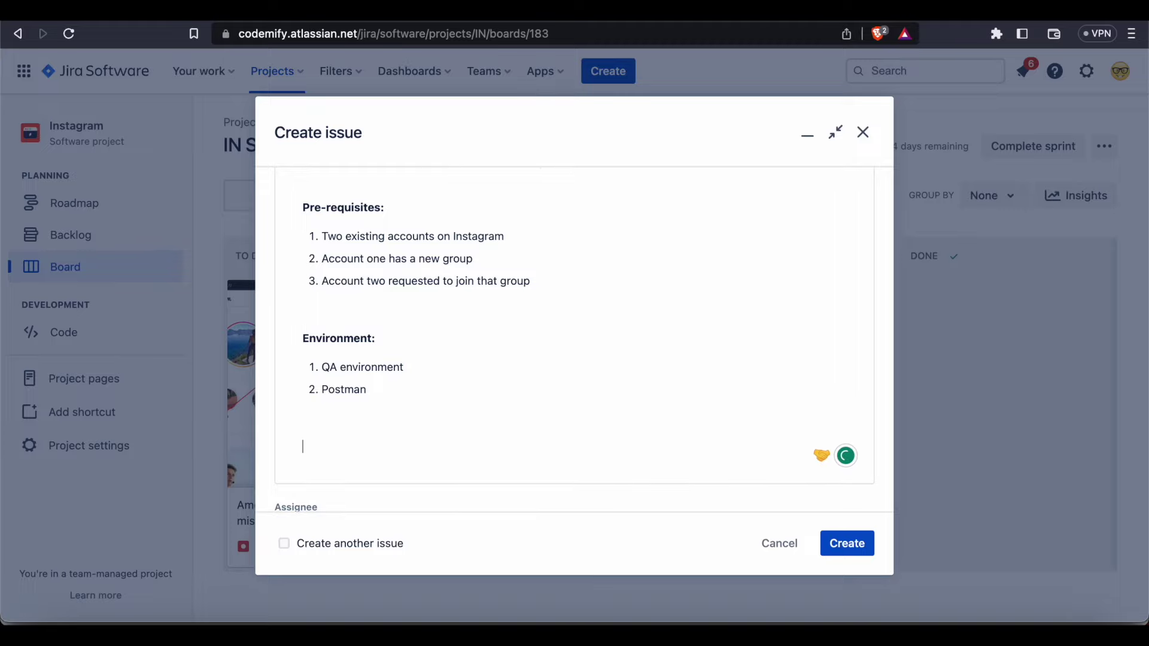
# Add a bold "Steps to reproduce:" heading below the Environment list and start an empty line under it
pyautogui.write('Steps to reproduce:')
pyautogui.press('Return')
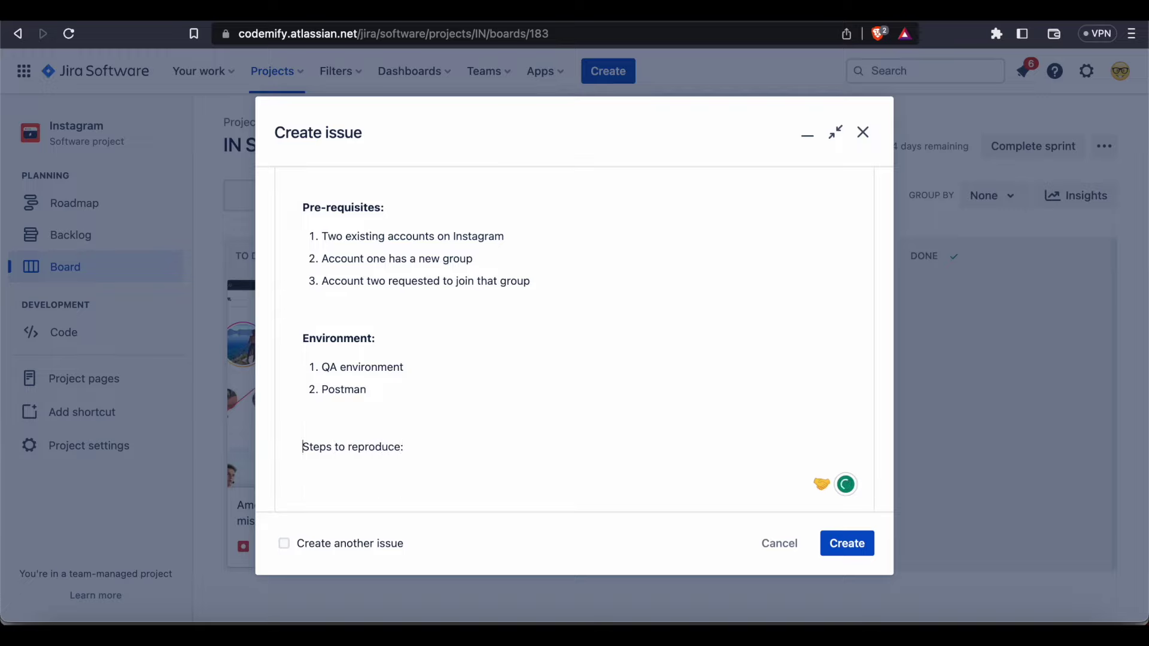
pyautogui.hotkey('shift', 'End')
pyautogui.hotkey('ctrl', 'b')
pyautogui.press('Down')
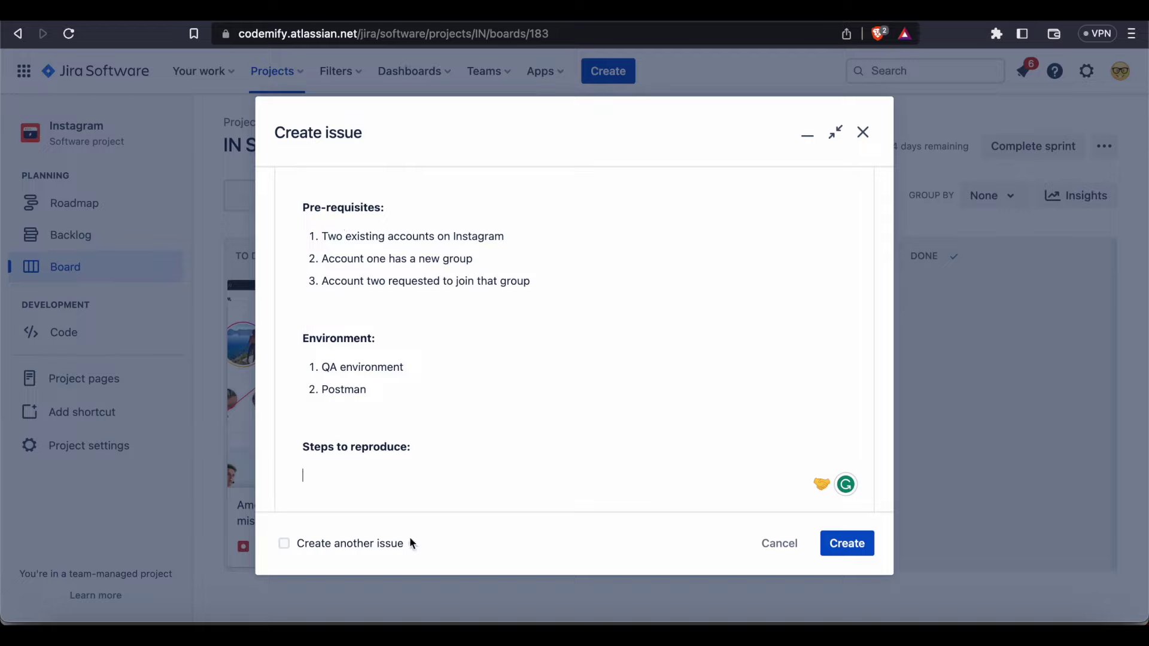
pyautogui.moveTo(425, 446); pyautogui.dragTo(302, 444)
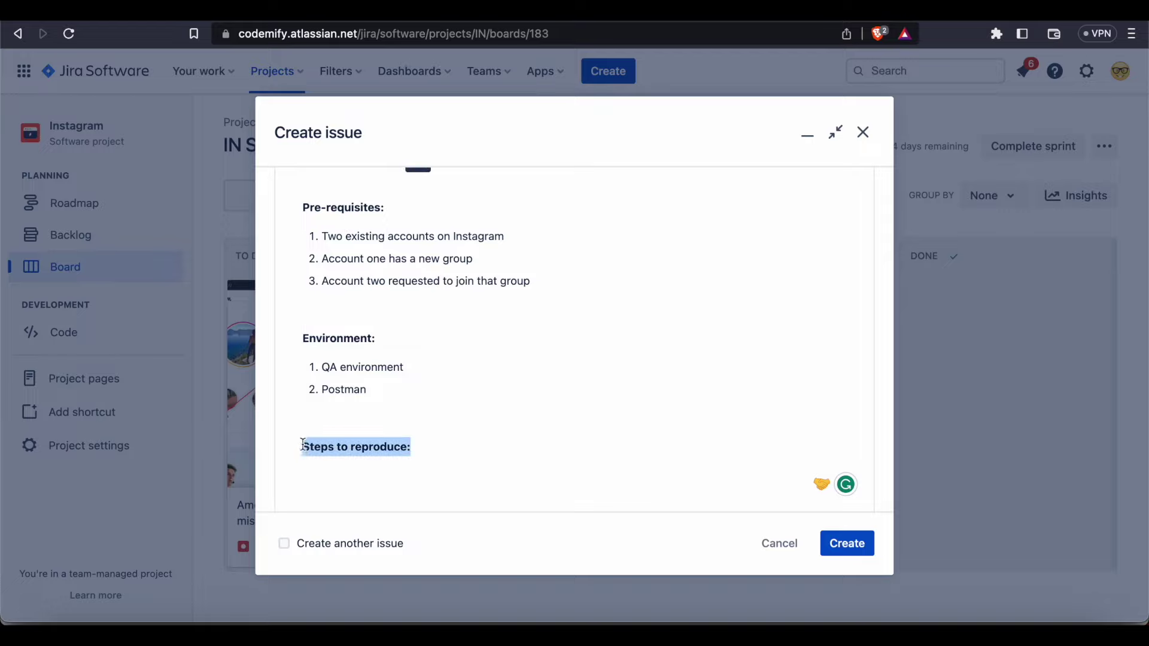
pyautogui.click(340, 472)
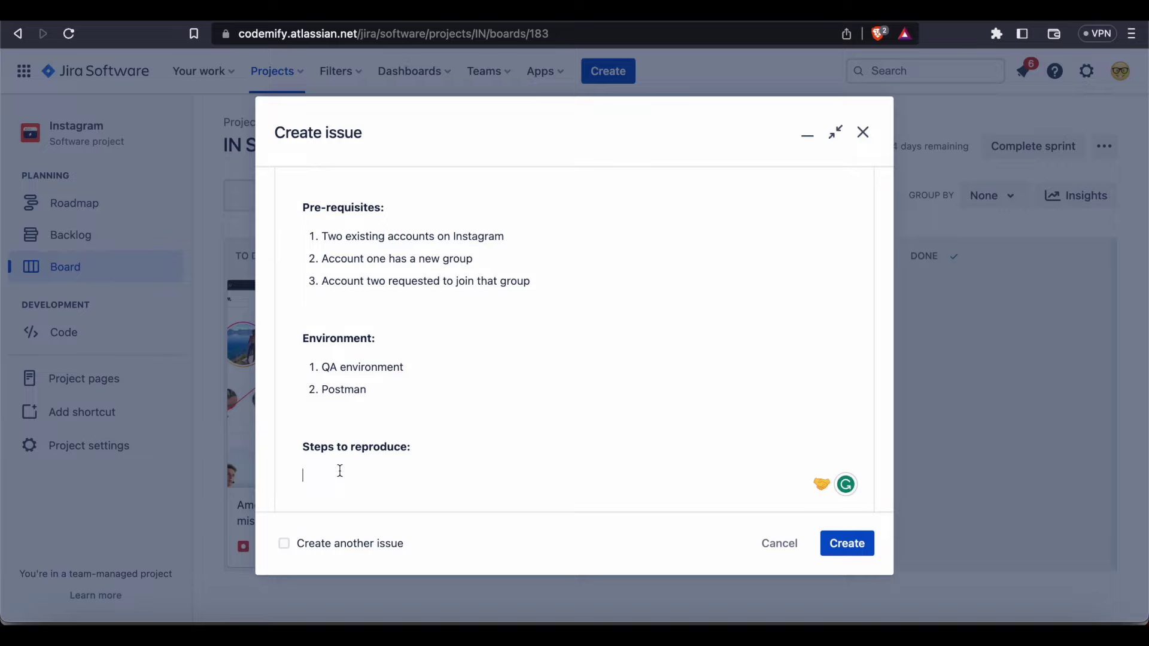
# Start a numbered list under Steps to reproduce with the first item "Send a GET request to /admin/pendingusers"
pyautogui.write('1. ')
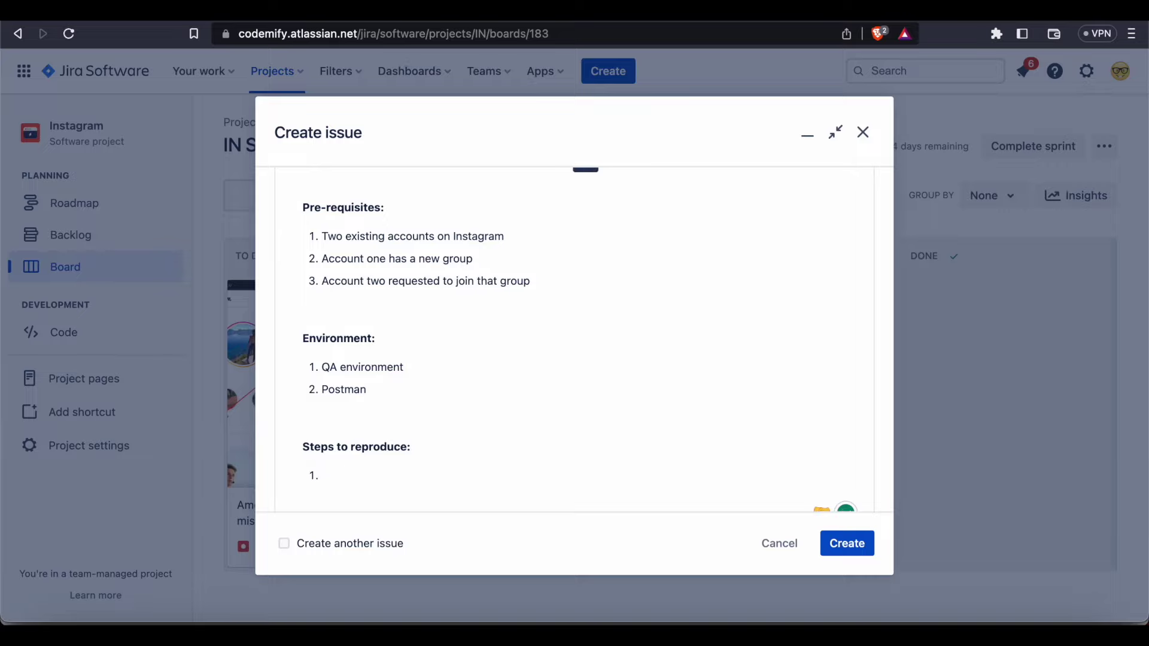
pyautogui.write('Send an')
pyautogui.press('BackSpace')
pyautogui.write('GET request to admin/pendingusers')
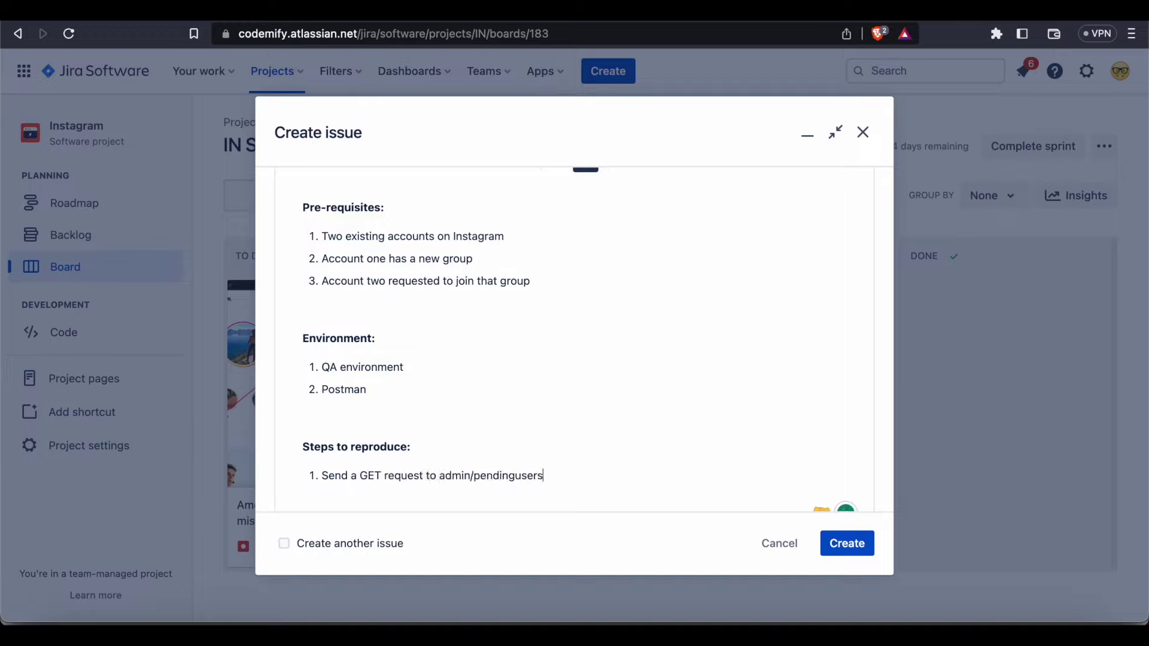
pyautogui.click(438, 475)
pyautogui.write('/pendingusers')
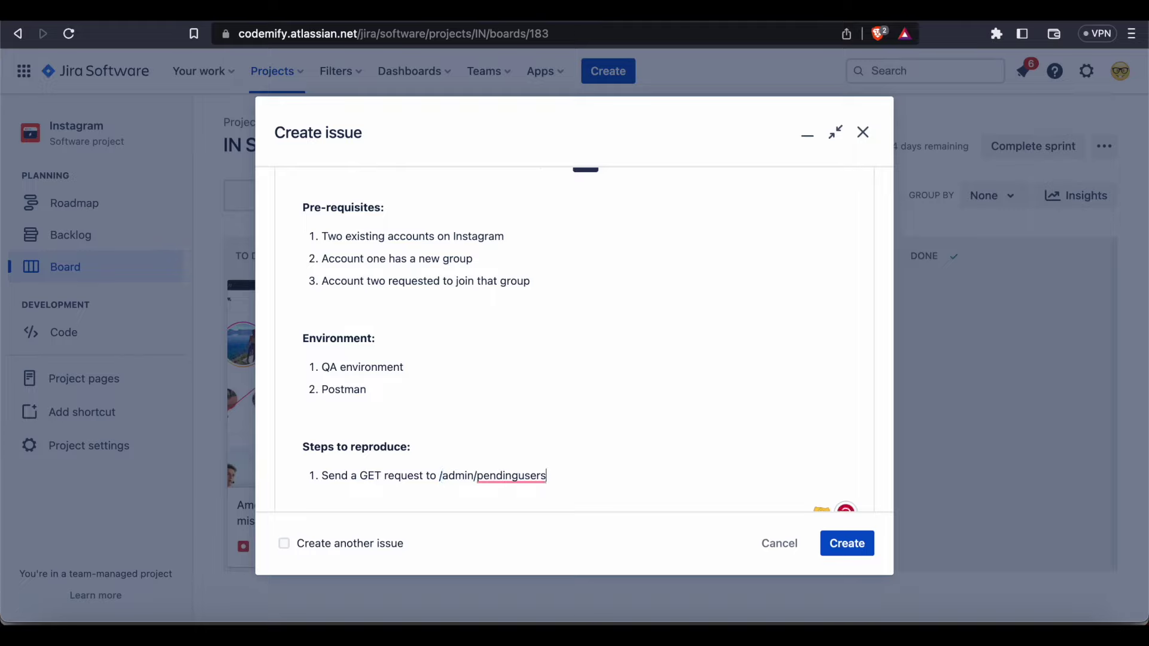
# Extend the first reproduction step with "with the admin token from user one", accepting the suggested "the" before "admin"
pyautogui.write(' with admin token')
pyautogui.write('from use')
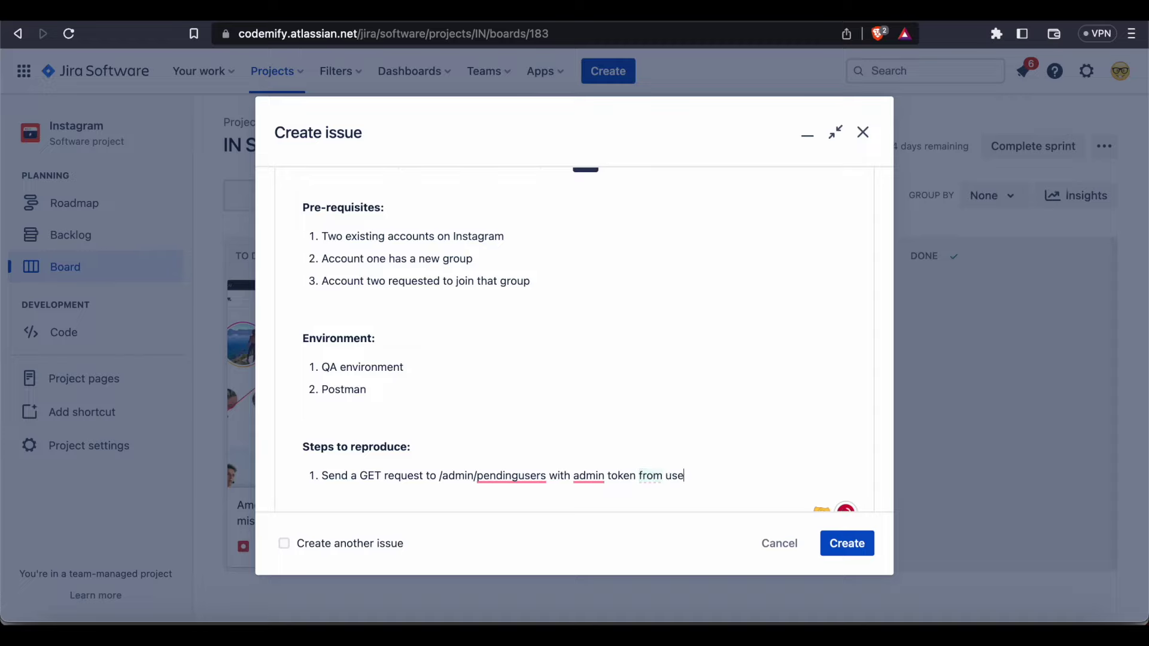
pyautogui.write('r one')
pyautogui.moveTo(589, 478)
pyautogui.click(596, 520)
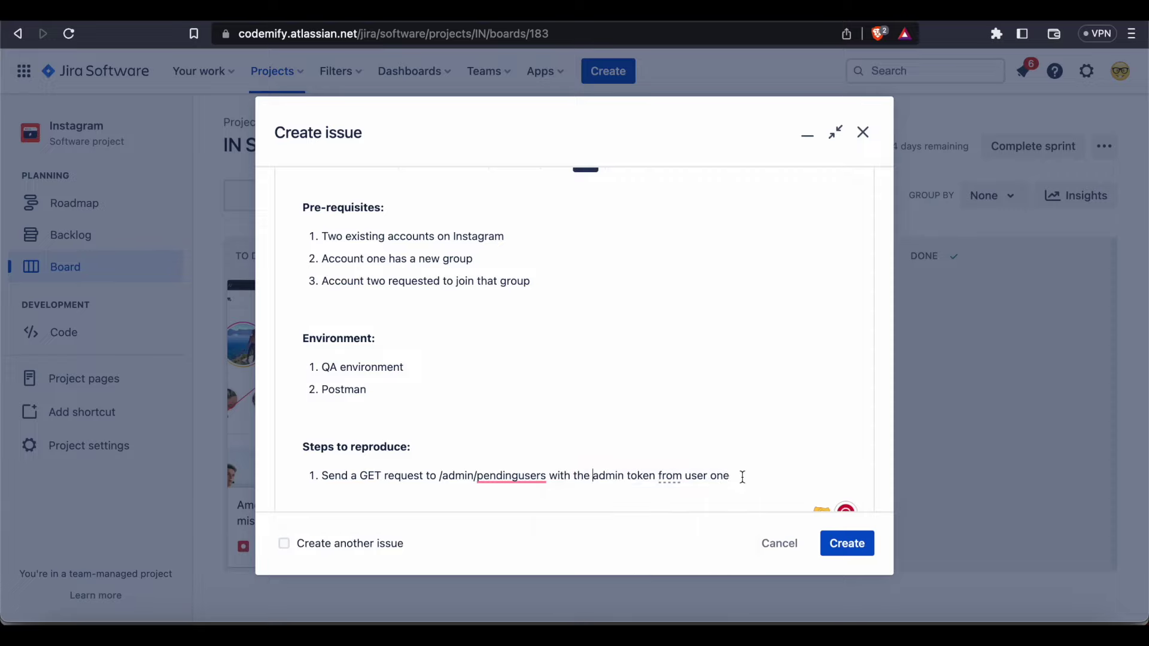
# Add "Observe response" as the second reproduction step and end the numbered list
pyautogui.press('Return')
pyautogui.write('Observer')
pyautogui.press('BackSpace')
pyautogui.write('response')
pyautogui.scroll(-2, 804, 400)
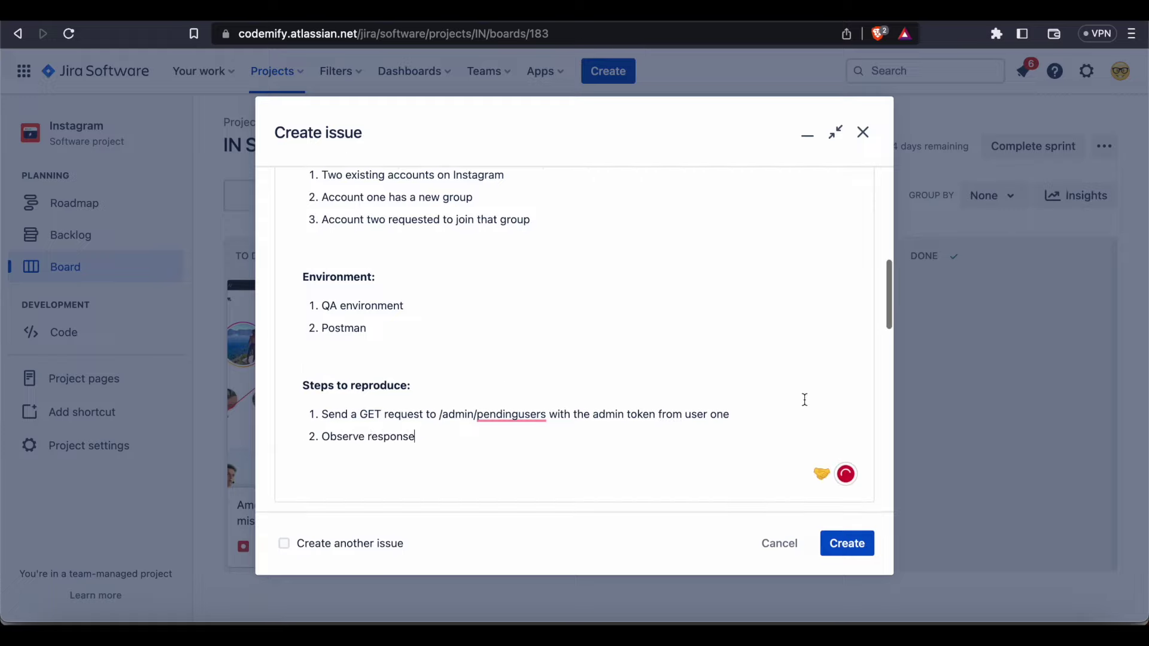
pyautogui.press('Return')
pyautogui.press('Return')
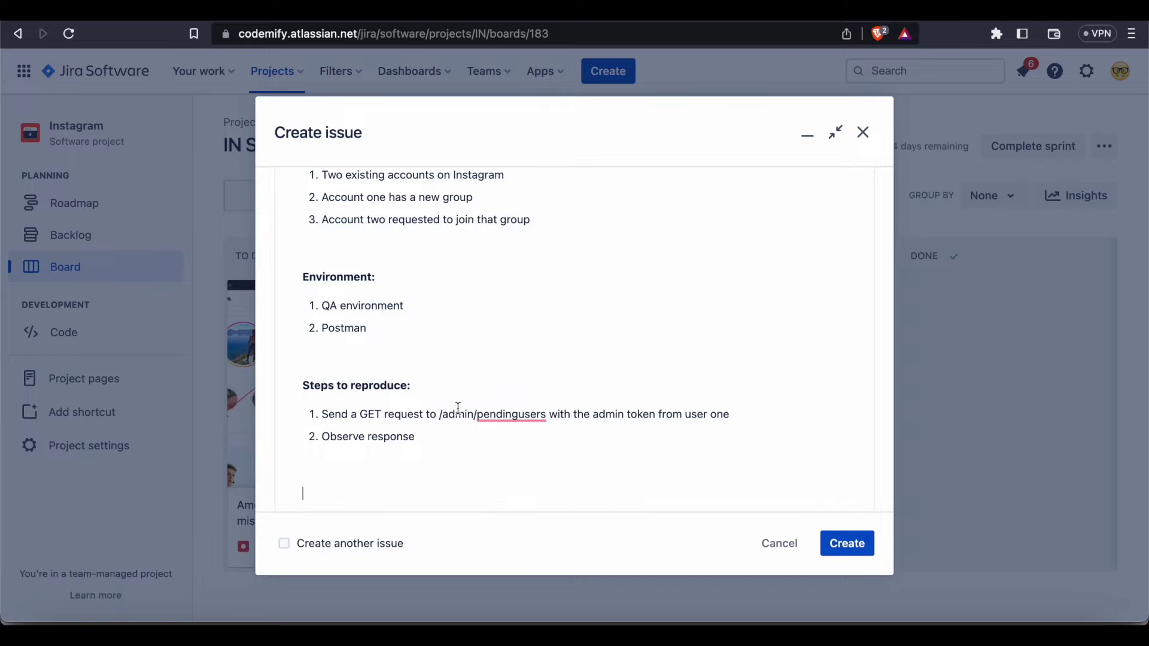
# Switch to Postman to check the getAllPendingUsers request and its response, and return to the Jira issue form
pyautogui.click(743, 417)
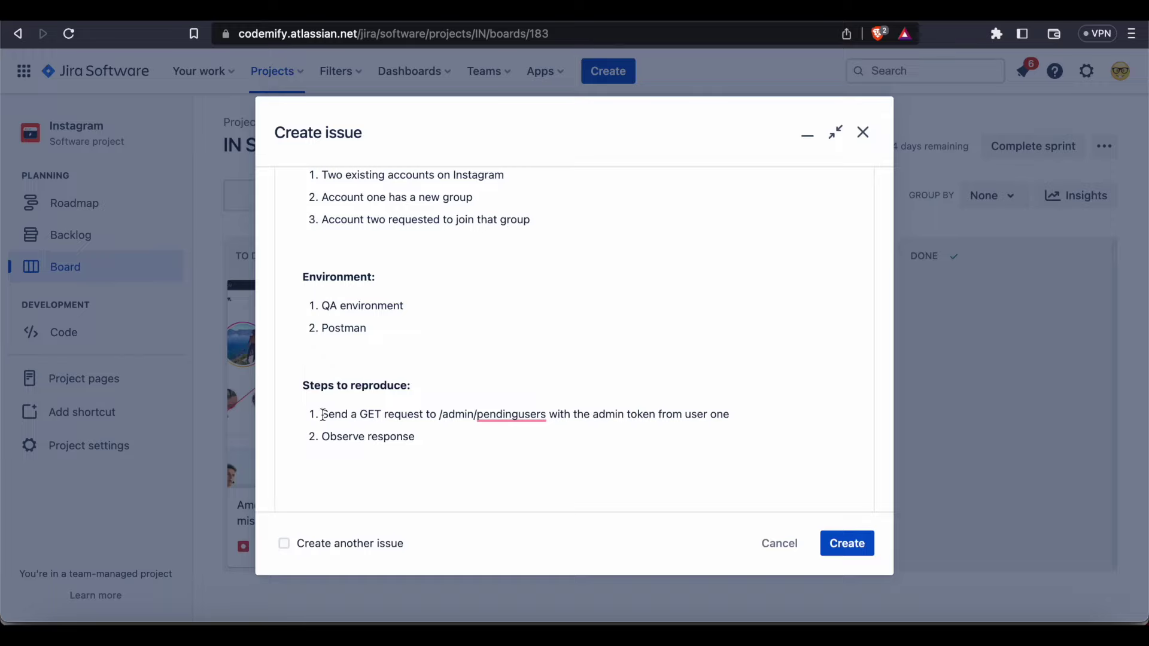
pyautogui.click(662, 604)
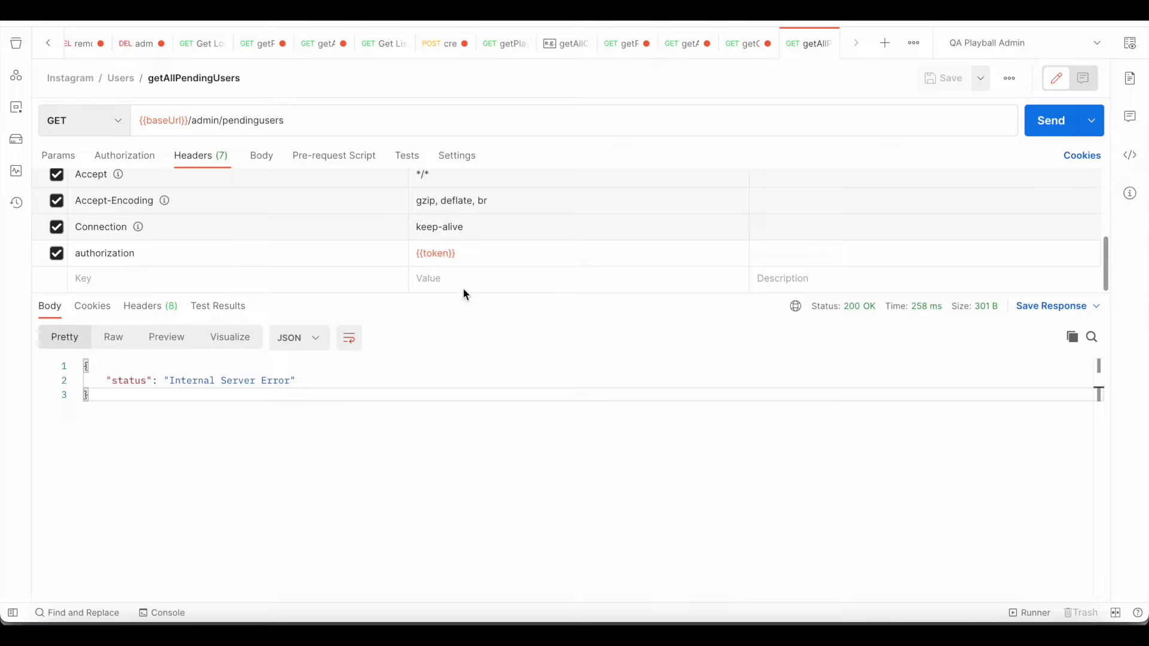
pyautogui.press('super+Tab')
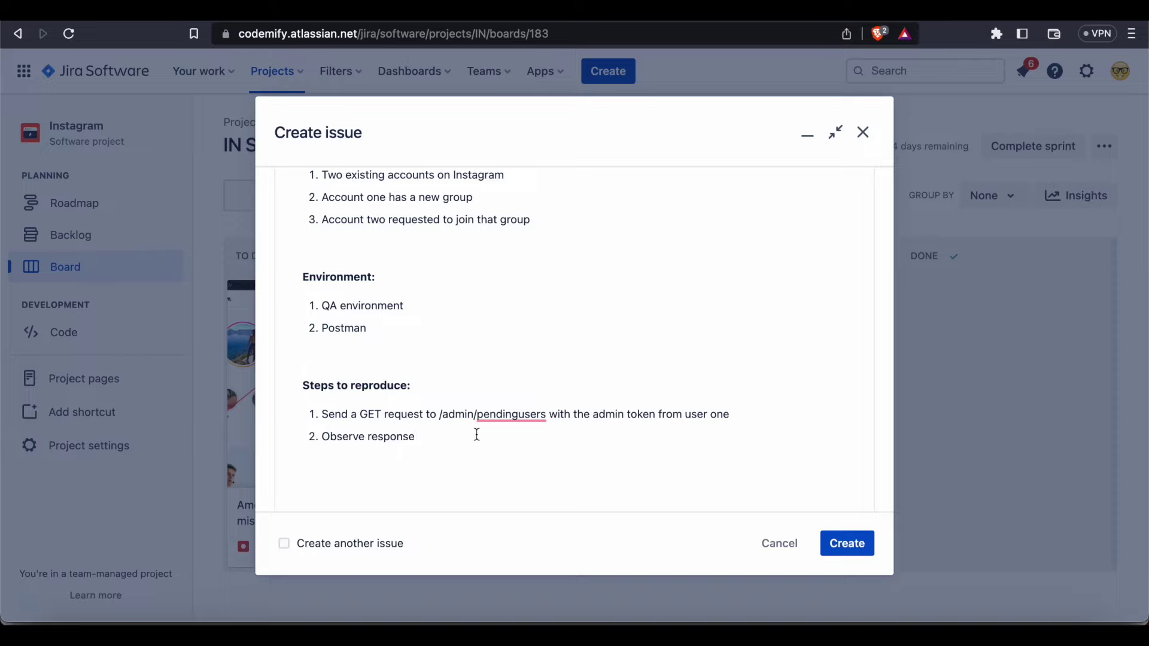
# Add a bold "Expected result:" heading below the reproduction steps
pyautogui.press('Return')
pyautogui.press('Return')
pyautogui.write('Expected result:')
pyautogui.press('Return')
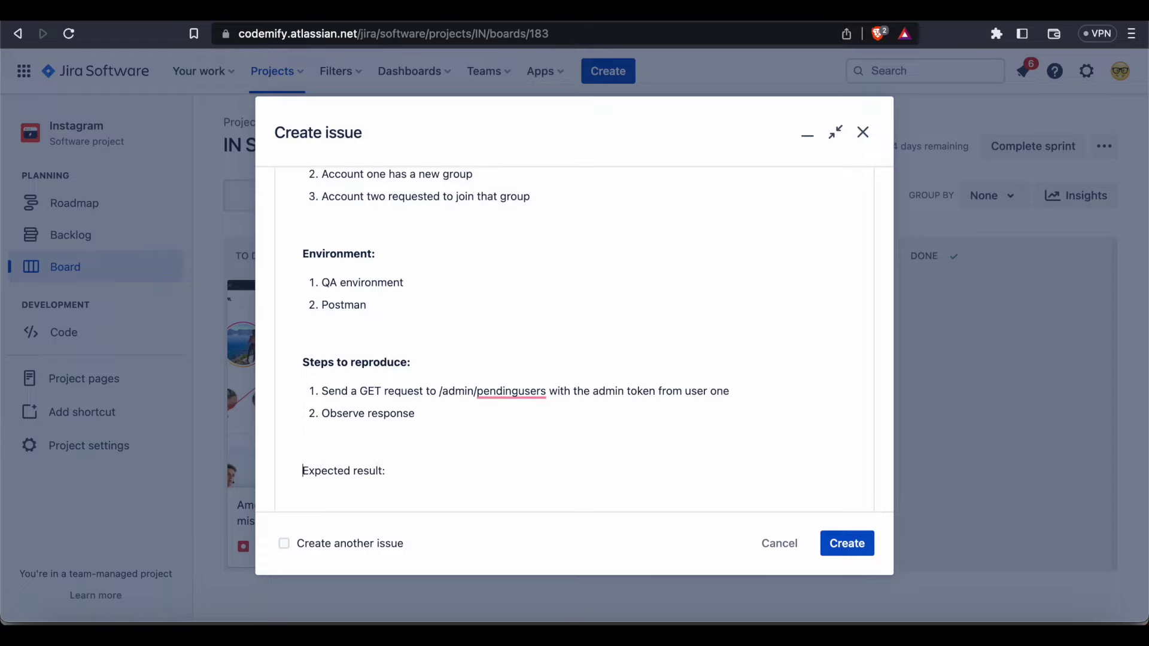
pyautogui.hotkey('shift', 'End')
pyautogui.hotkey('ctrl', 'b')
pyautogui.press('Down')
# Enter "Response contains a list of pending users who want to join a new group" as the expected result, leaving blank lines below
pyautogui.write('Response')
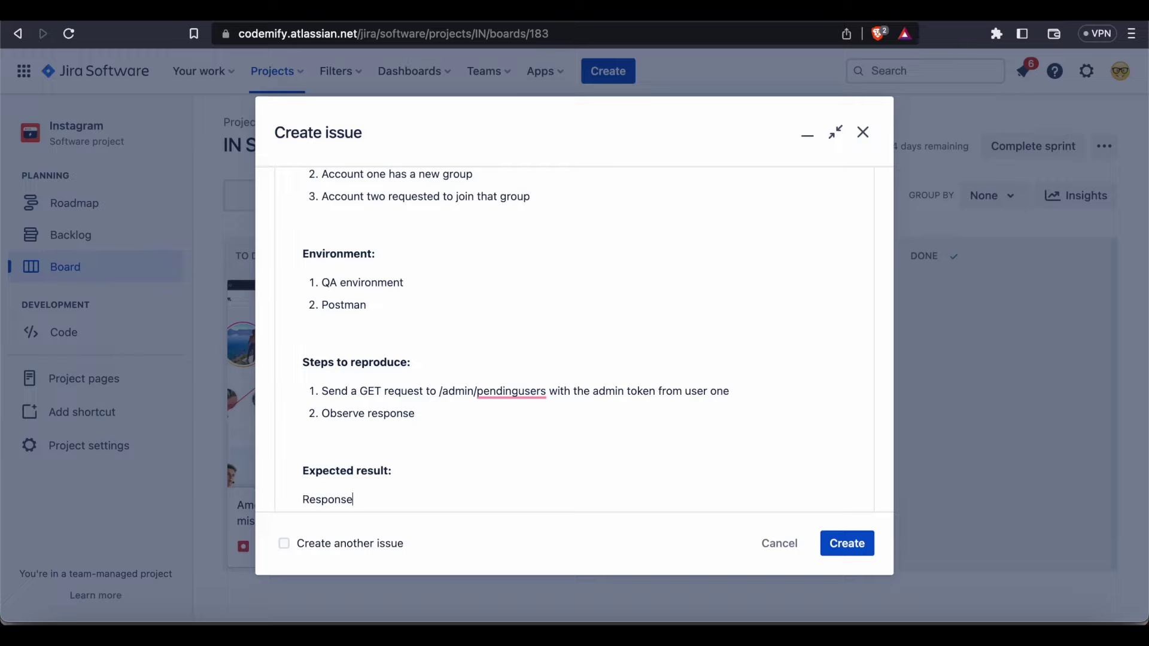
pyautogui.write(' contains a list of users')
pyautogui.press('BackSpace')
pyautogui.press('BackSpace')
pyautogui.press('BackSpace')
pyautogui.press('BackSpace')
pyautogui.press('BackSpace')
pyautogui.write('pending users who ')
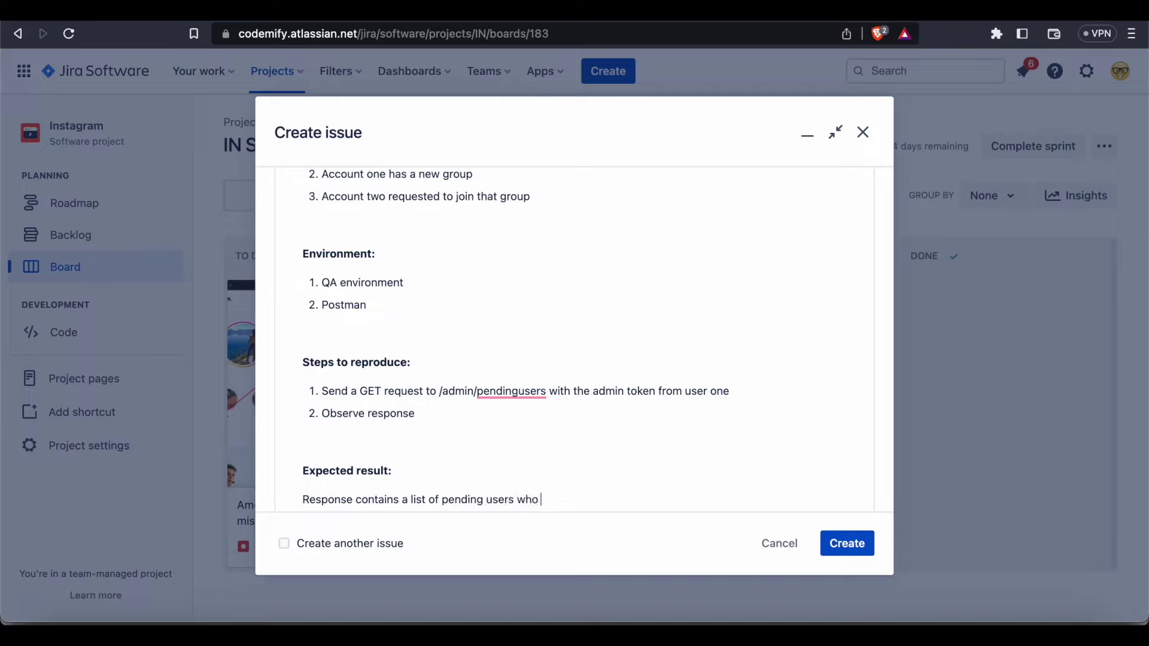
pyautogui.write('want to join a new group')
pyautogui.press('Return')
pyautogui.press('Return')
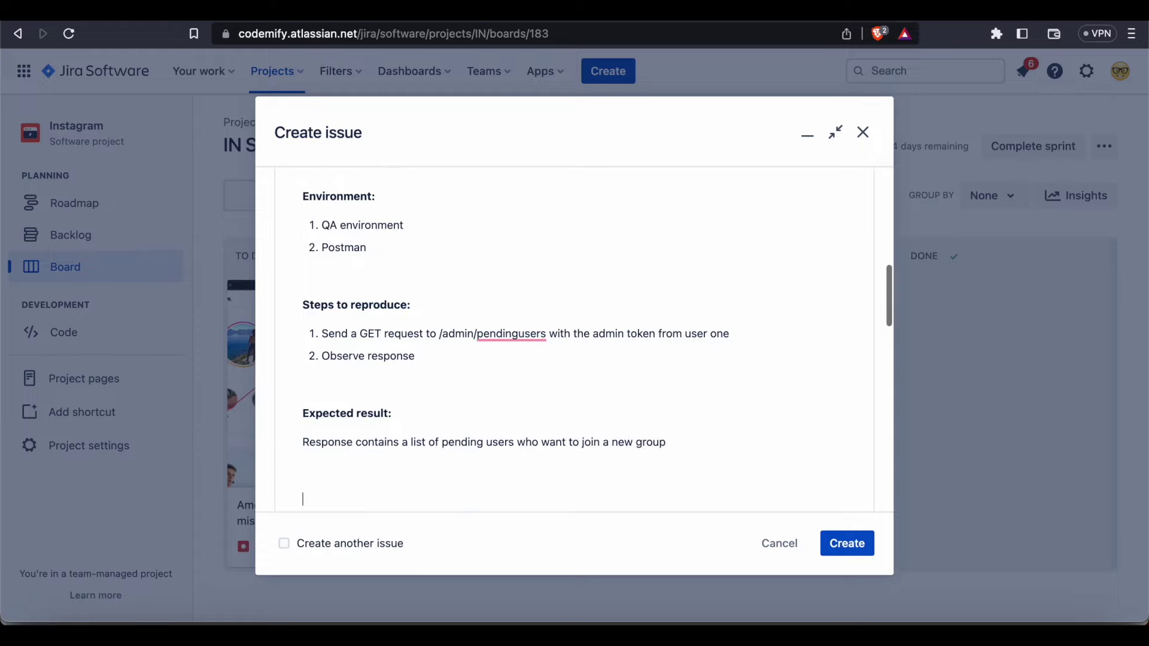
# Add a bold "Actual result:" heading below the expected result and start a new line under it
pyautogui.write('Actual result:')
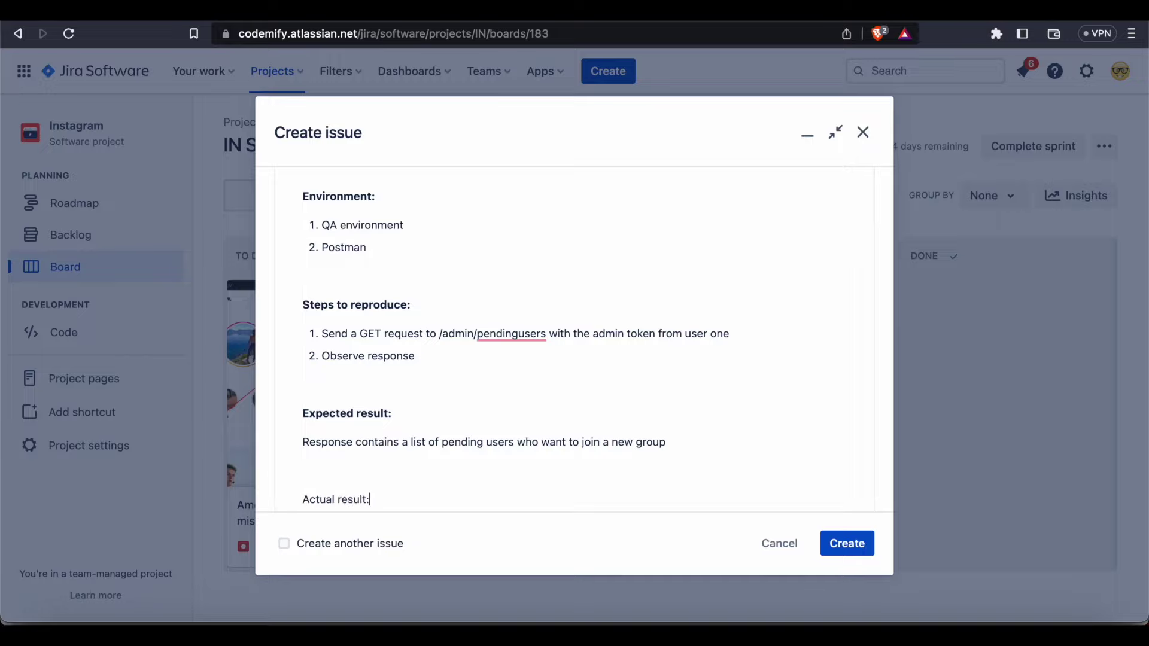
pyautogui.scroll(-1, 583, 336)
pyautogui.hotkey('shift', 'Home')
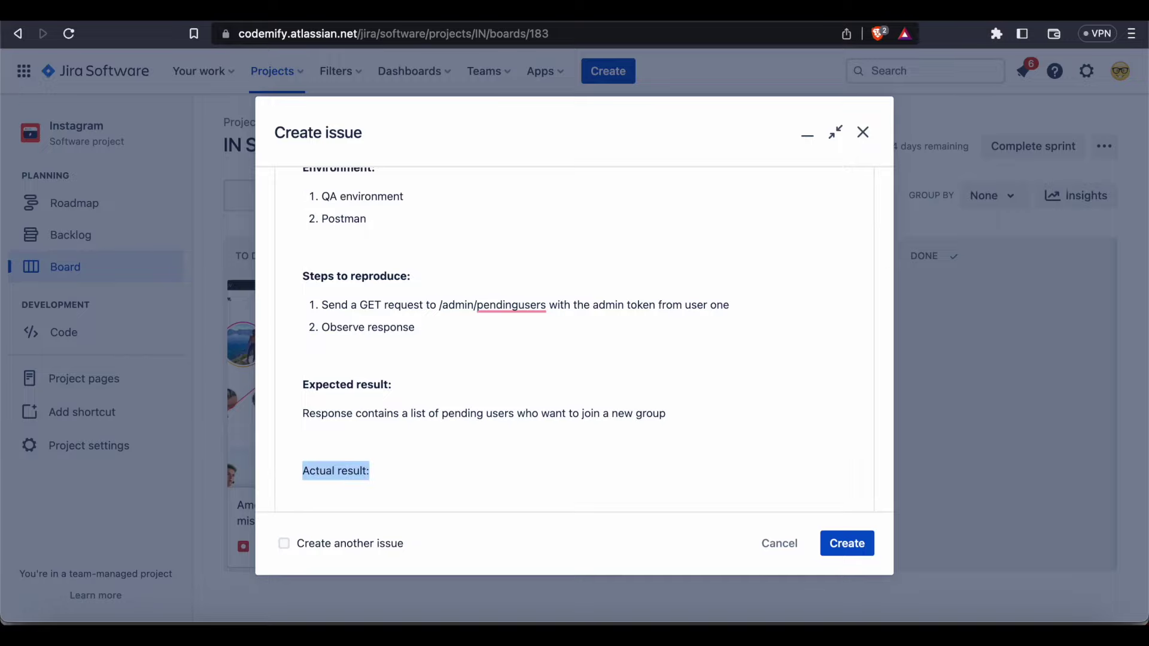
pyautogui.hotkey('ctrl', 'b')
pyautogui.press('End')
pyautogui.press('Return')
# Copy the "status": "Internal Server Error" line from the Postman response and paste it under Actual result in Jira
pyautogui.press('super+Tab')
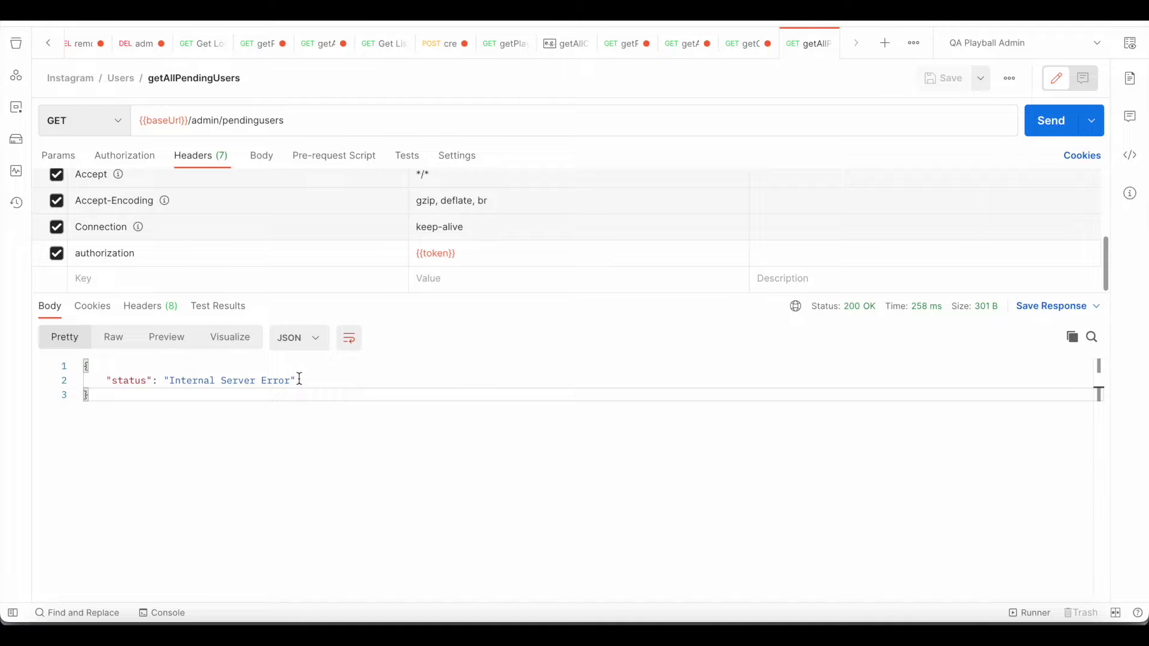
pyautogui.moveTo(297, 381); pyautogui.dragTo(105, 380)
pyautogui.press('super+c')
pyautogui.press('super+Tab')
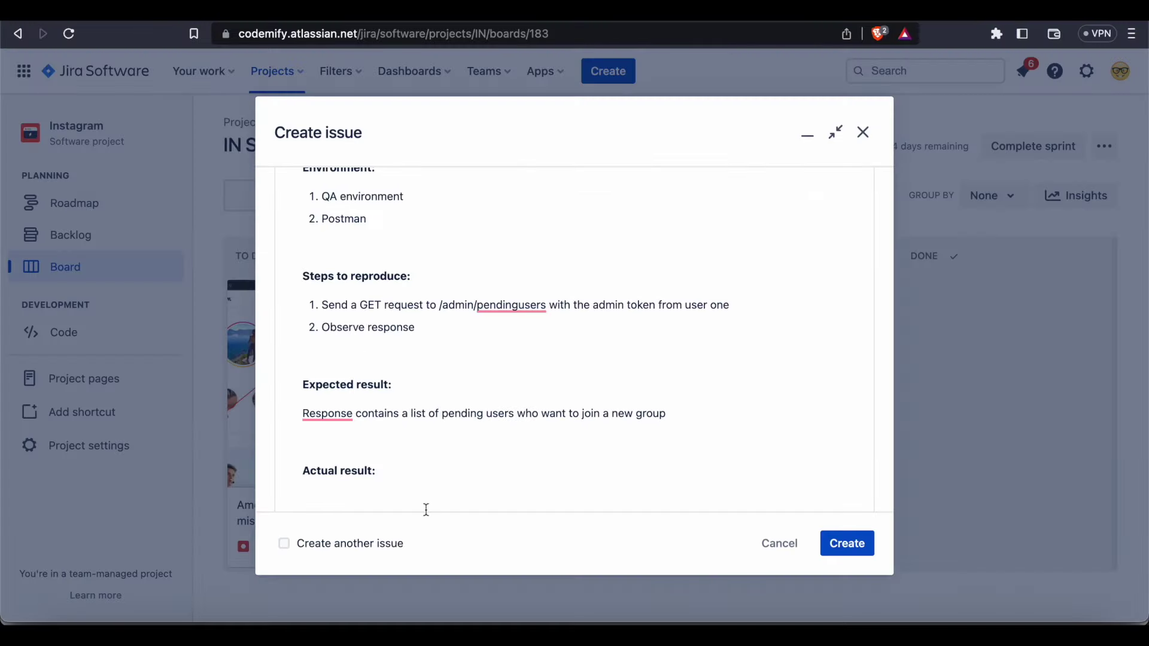
pyautogui.press('super+v')
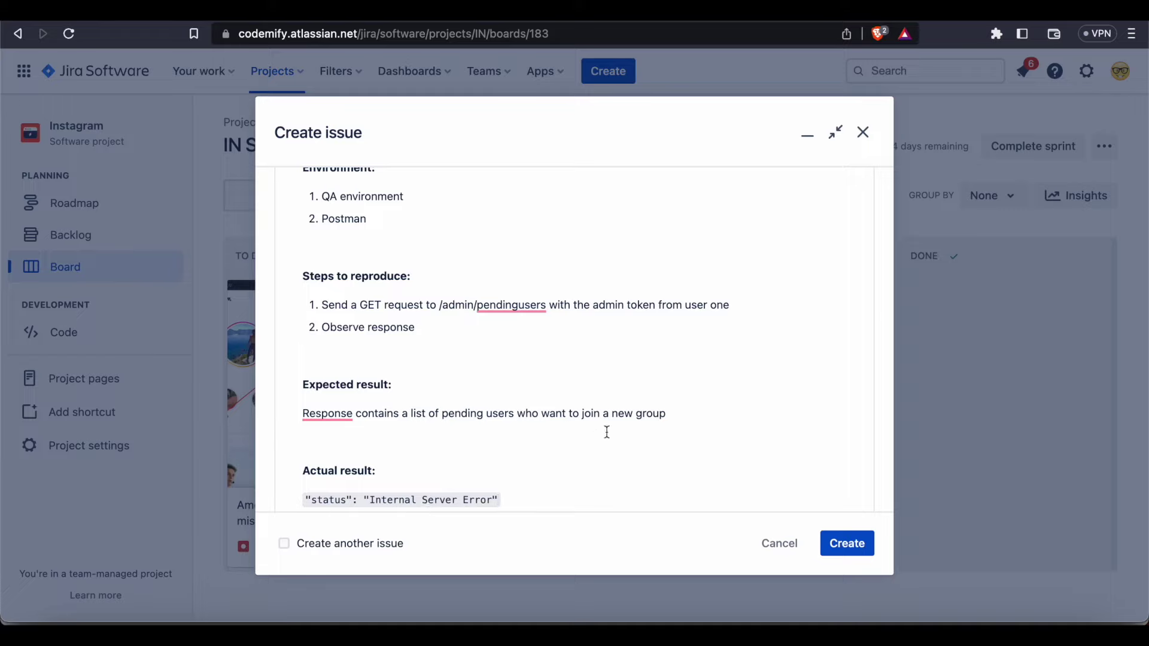
# Add "With status code 200" on a line below the pasted status in the actual result
pyautogui.scroll(-3, 606, 432)
pyautogui.write('with')
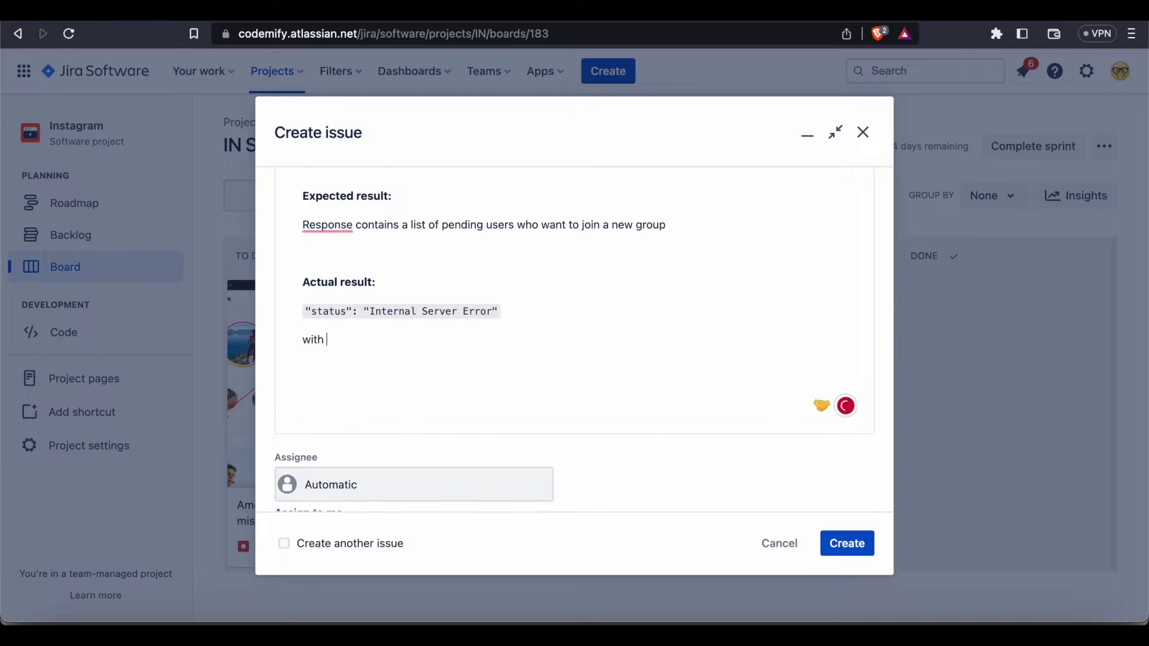
pyautogui.press('BackSpace')
pyautogui.press('BackSpace')
pyautogui.press('BackSpace')
pyautogui.press('BackSpace')
pyautogui.press('BackSpace')
pyautogui.write('With status code 200')
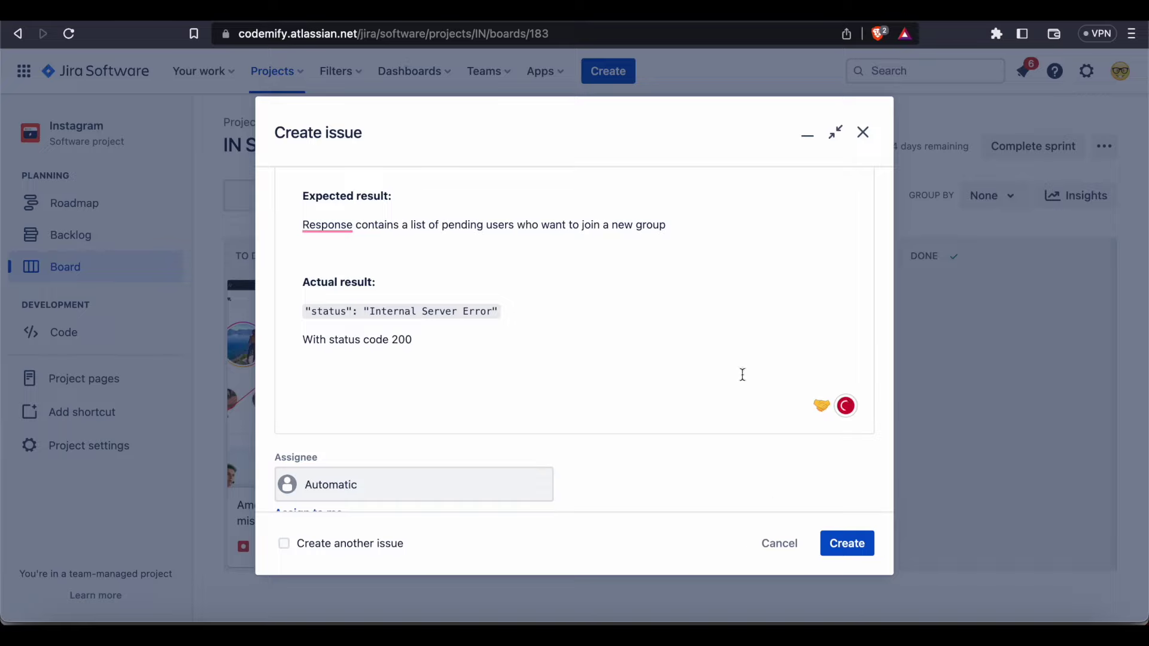
# Set the issue's assignee to the signed-in user's own account
pyautogui.scroll(-2, 542, 374)
pyautogui.scroll(-1, 542, 373)
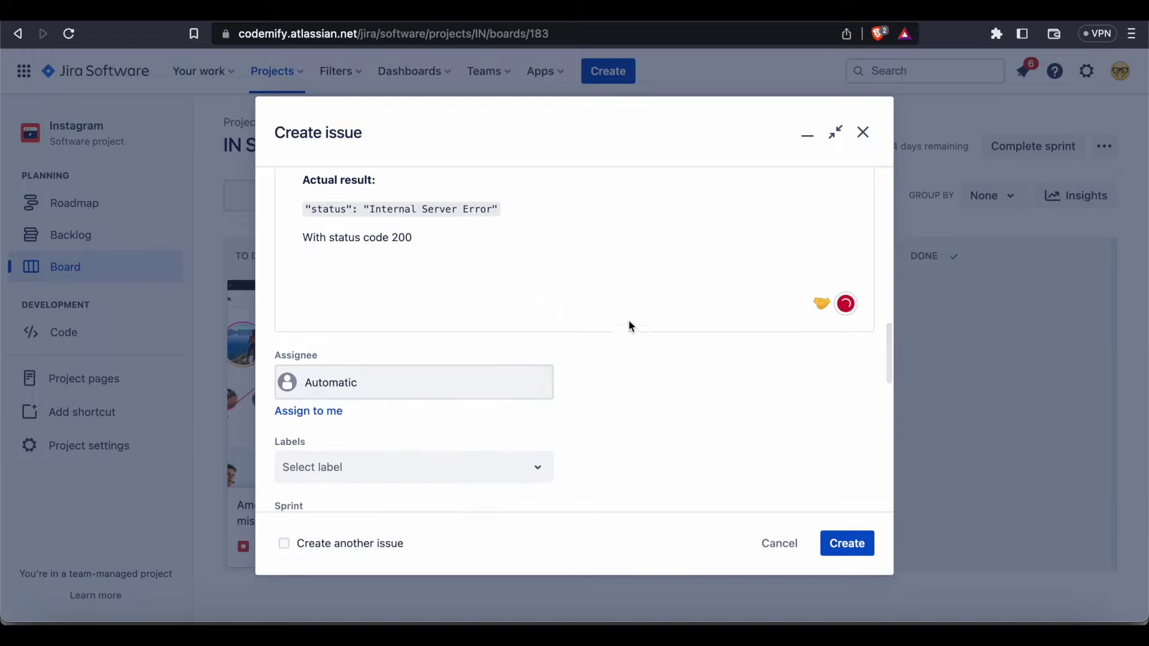
pyautogui.scroll(-2, 541, 319)
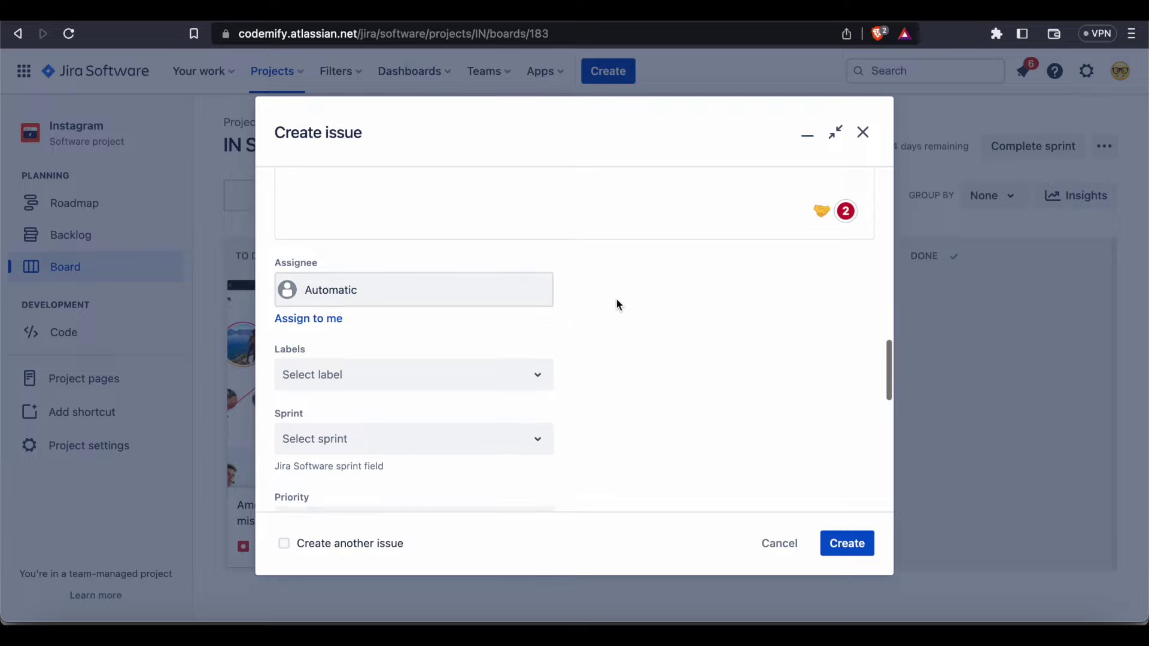
pyautogui.scroll(-1, 616, 300)
pyautogui.click(479, 258)
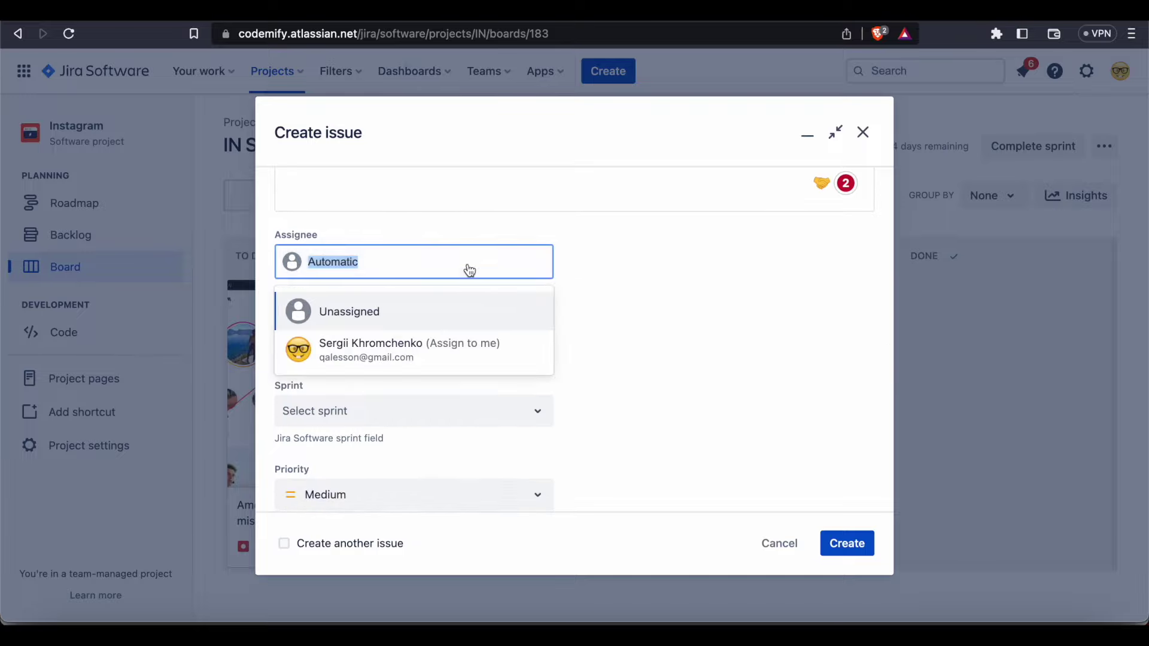
pyautogui.click(418, 312)
pyautogui.click(459, 263)
pyautogui.click(458, 350)
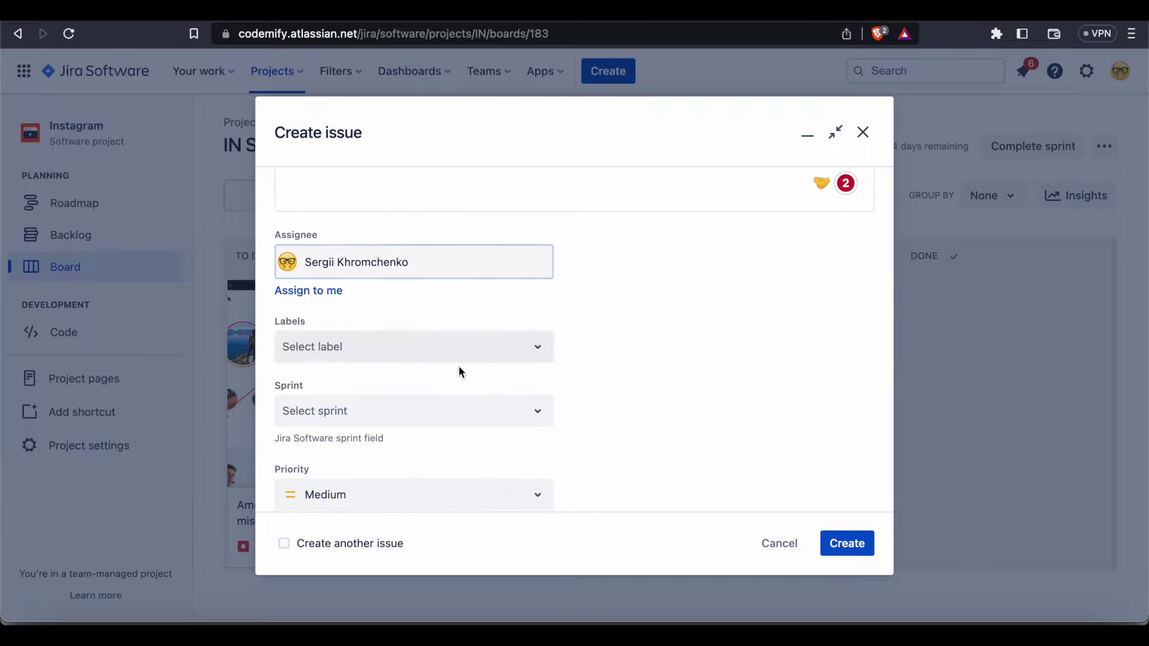
# Set the issue's sprint to IN Sprint 1
pyautogui.scroll(-3, 627, 330)
pyautogui.click(549, 317)
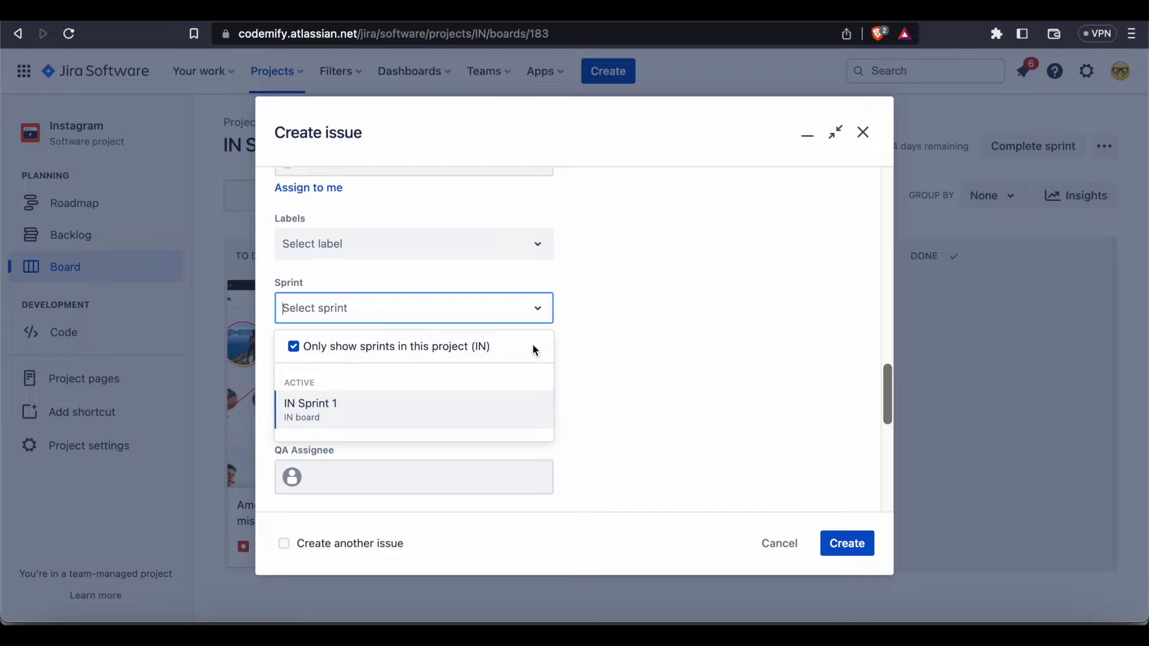
pyautogui.click(467, 409)
pyautogui.click(612, 383)
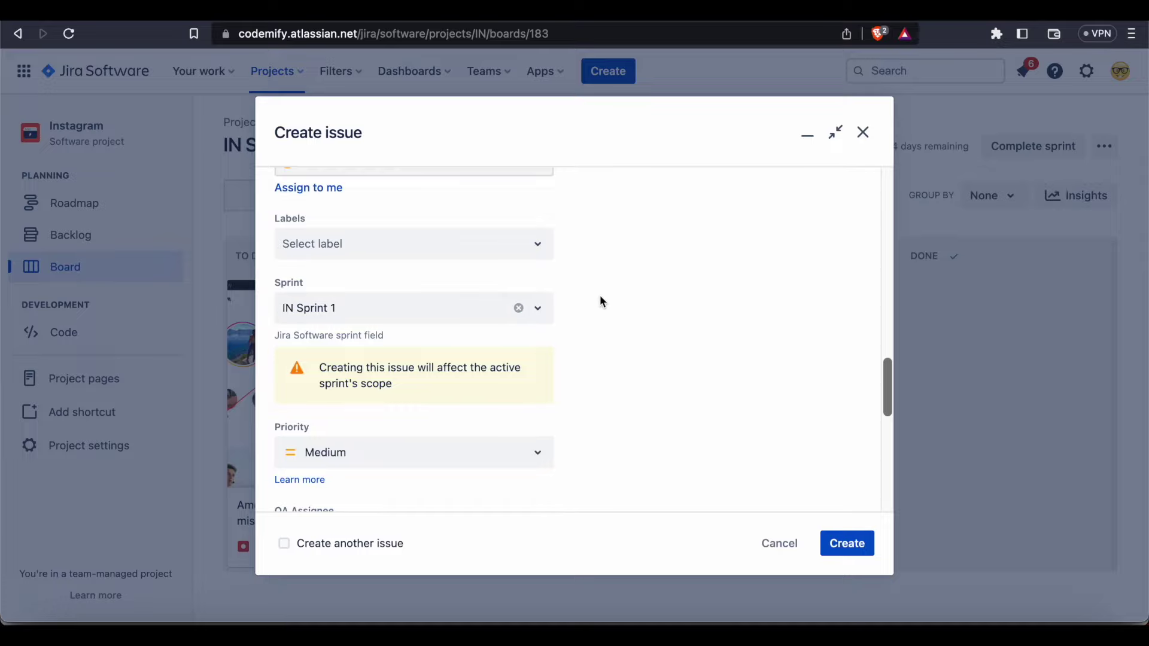
pyautogui.scroll(-4, 631, 379)
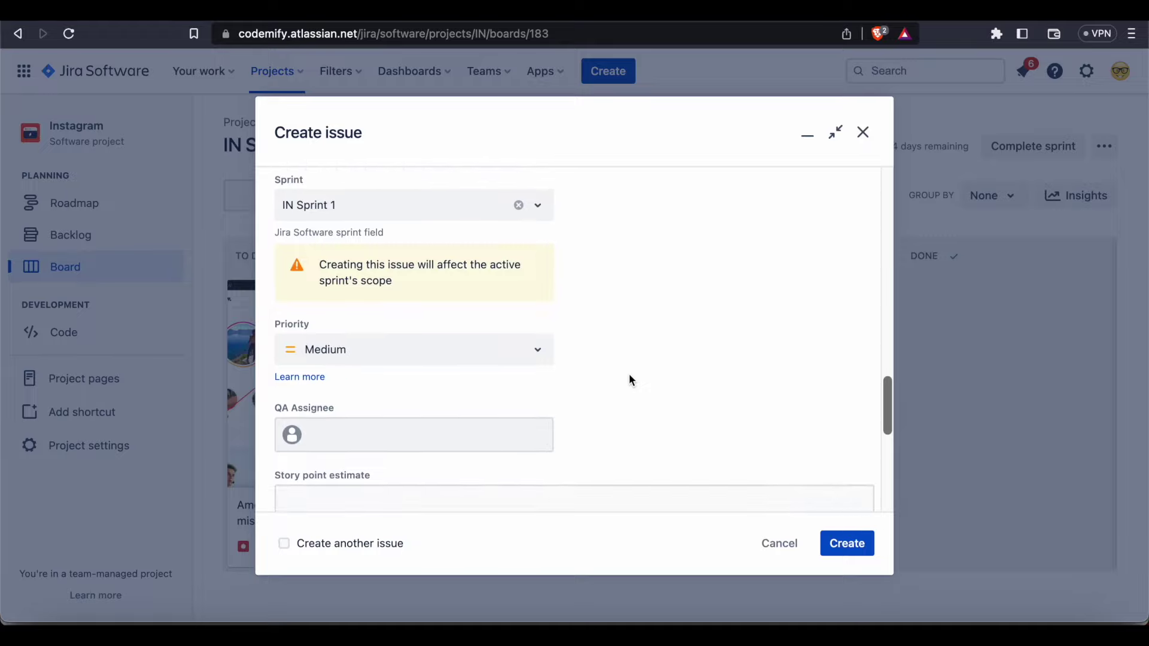
# Set the new issue's priority to High
pyautogui.click(523, 322)
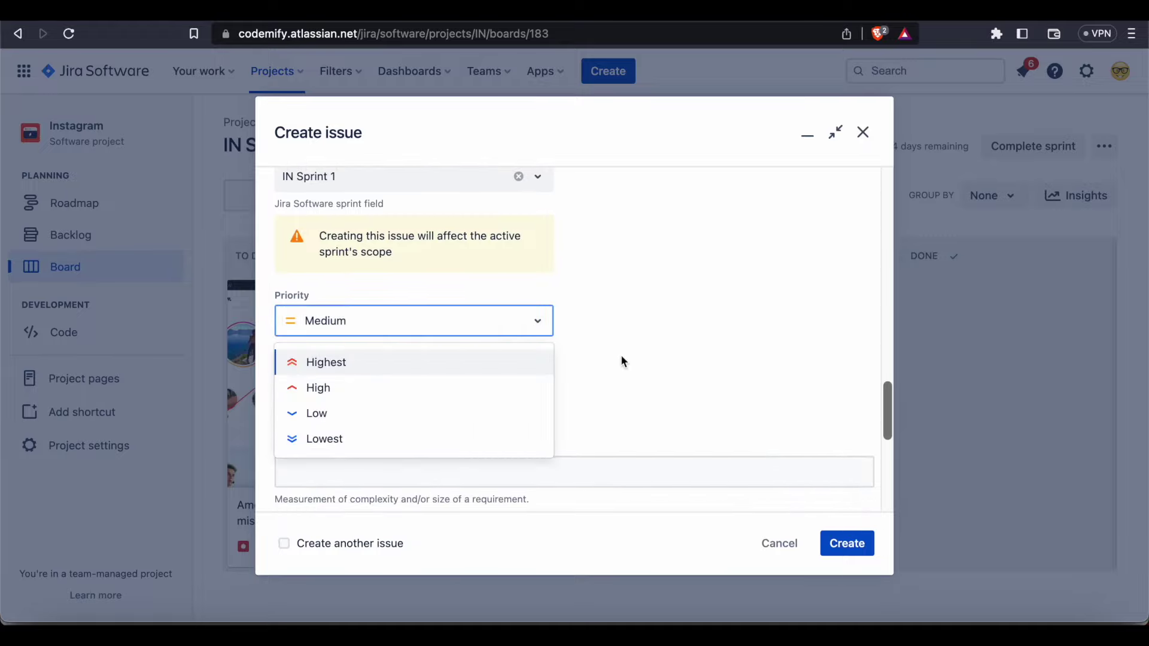
pyautogui.click(617, 352)
pyautogui.click(537, 331)
pyautogui.click(468, 390)
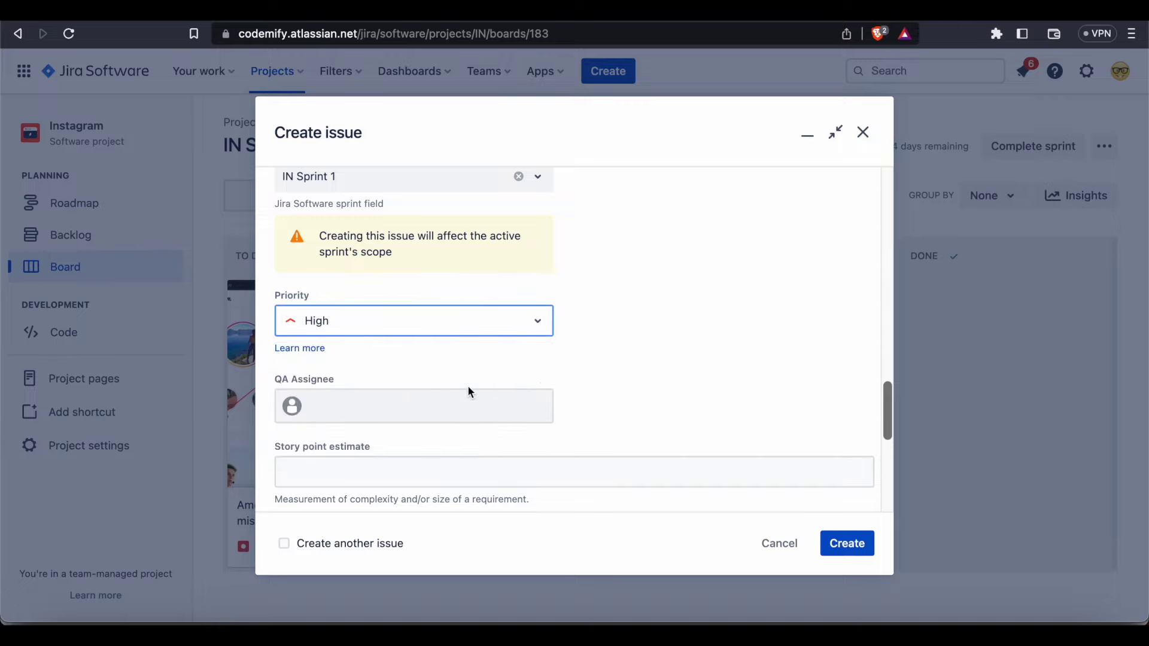
# Set the new issue's priority back to Medium
pyautogui.click(542, 331)
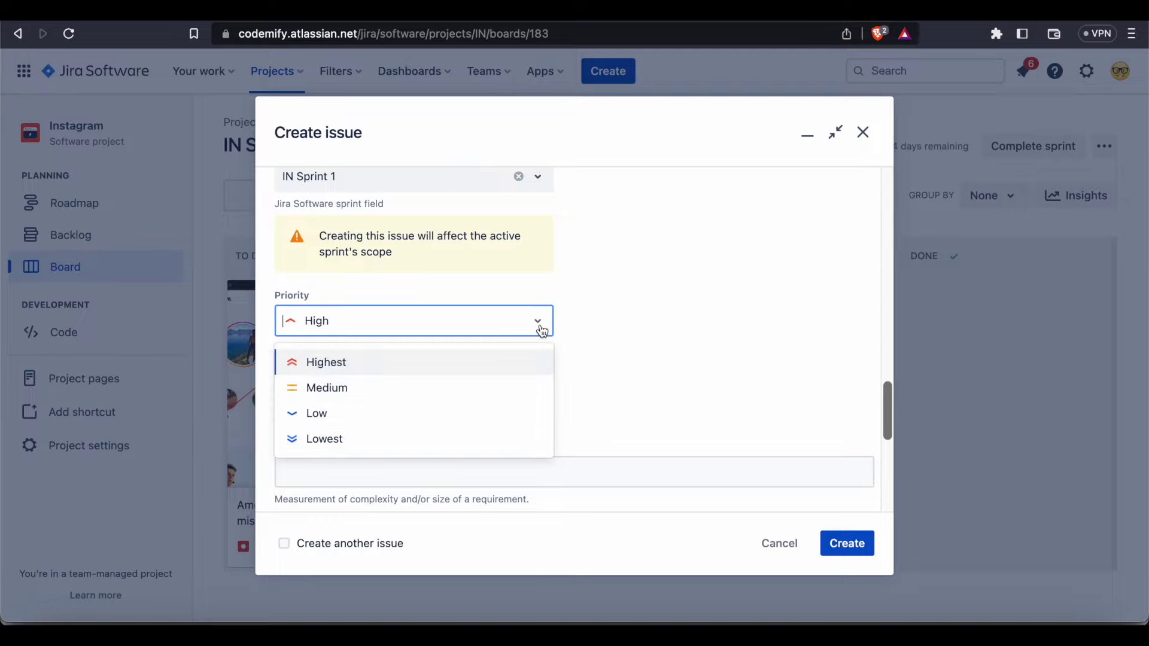
pyautogui.click(494, 389)
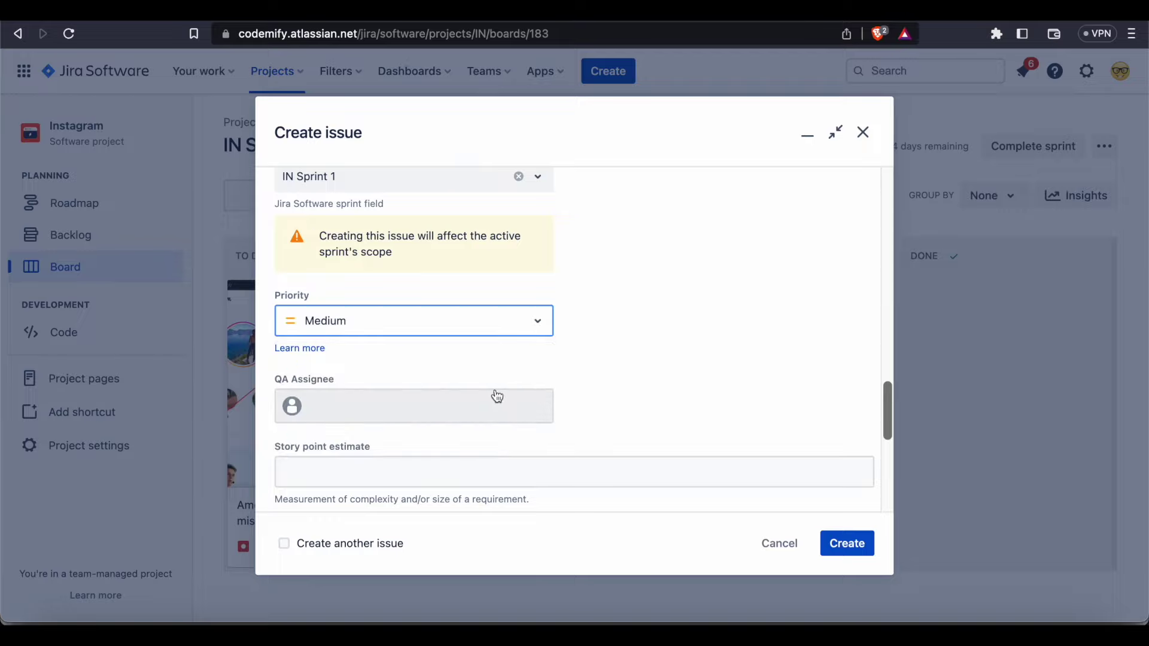
pyautogui.click(629, 316)
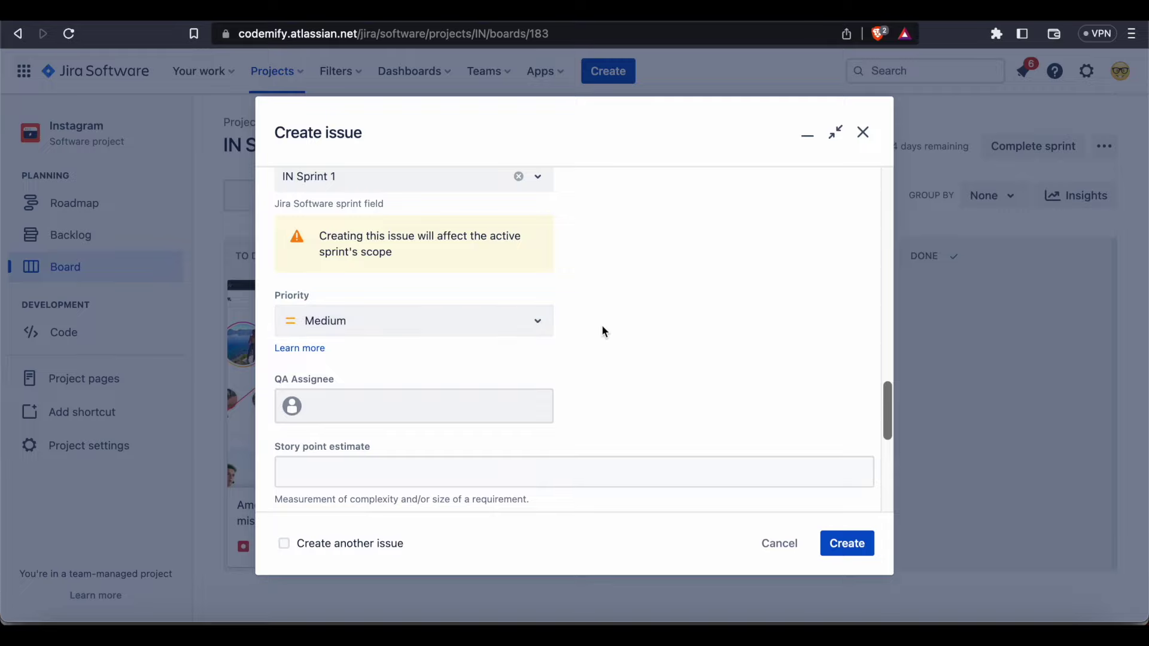
# Set the issue's QA assignee to the signed-in user's own account
pyautogui.scroll(-2, 602, 330)
pyautogui.click(496, 318)
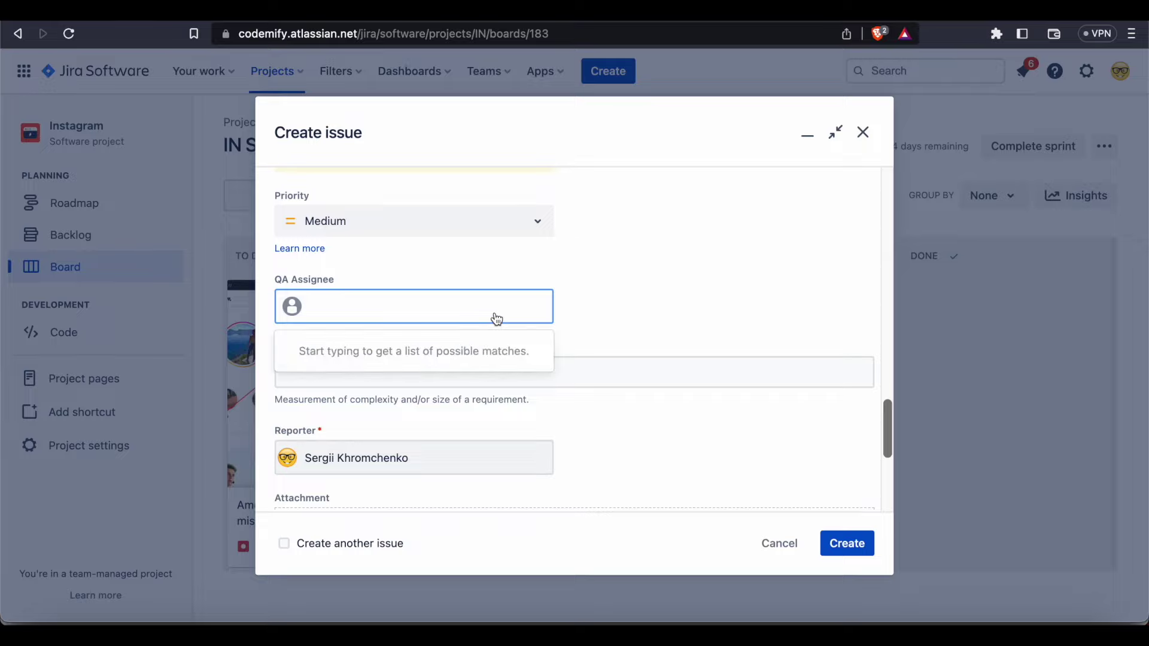
pyautogui.write('sergii')
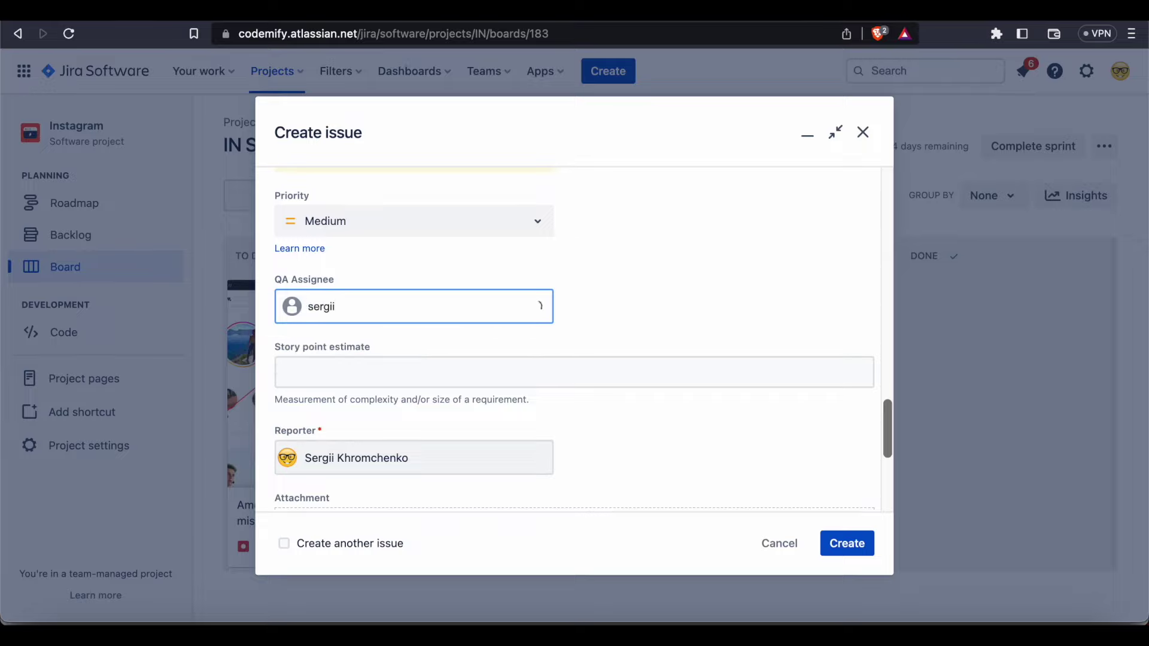
pyautogui.click(433, 353)
# Attach the PNG screenshot of the Postman response to the new issue
pyautogui.scroll(-2, 602, 308)
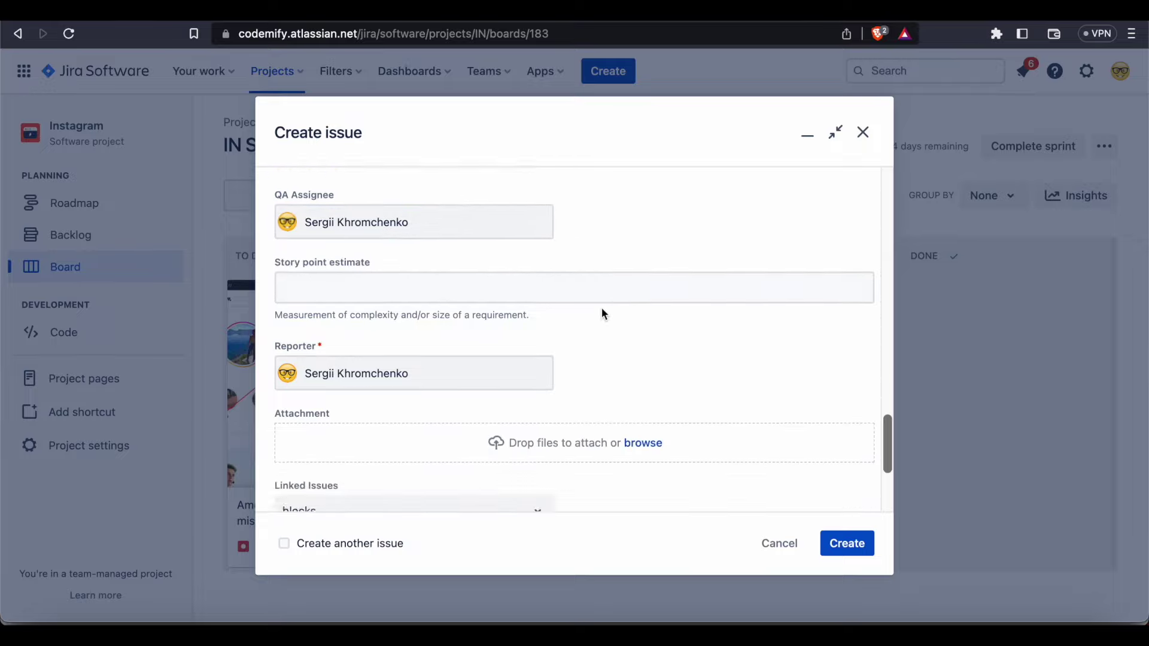
pyautogui.scroll(-2, 601, 308)
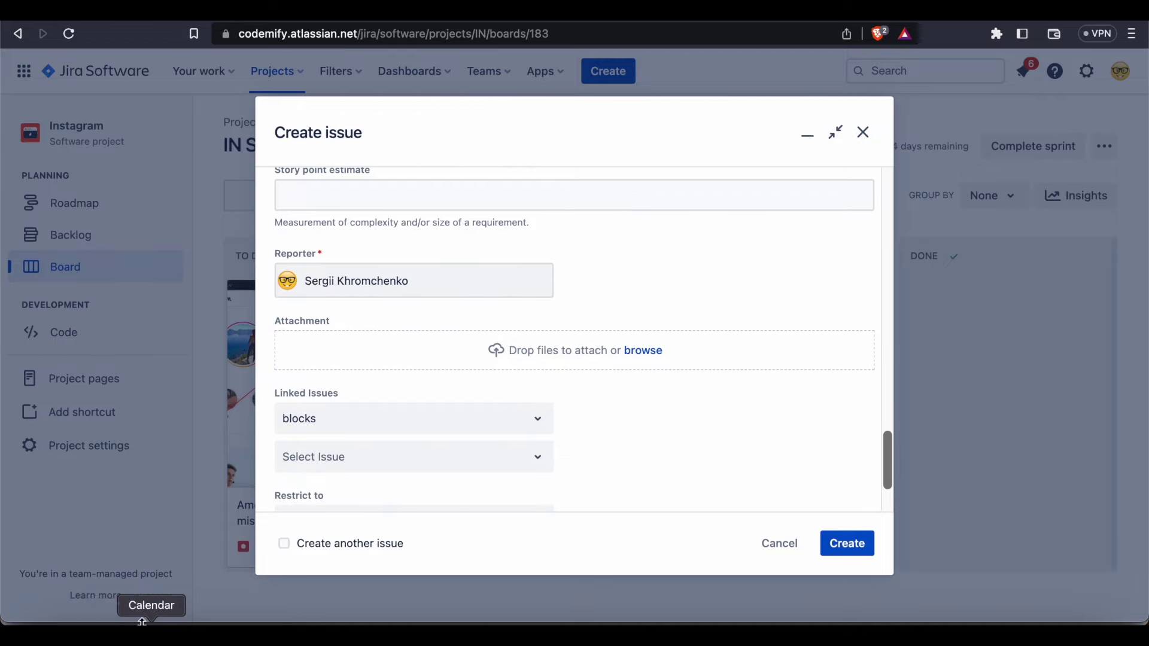
pyautogui.click(62, 622)
pyautogui.moveTo(551, 204); pyautogui.dragTo(325, 357)
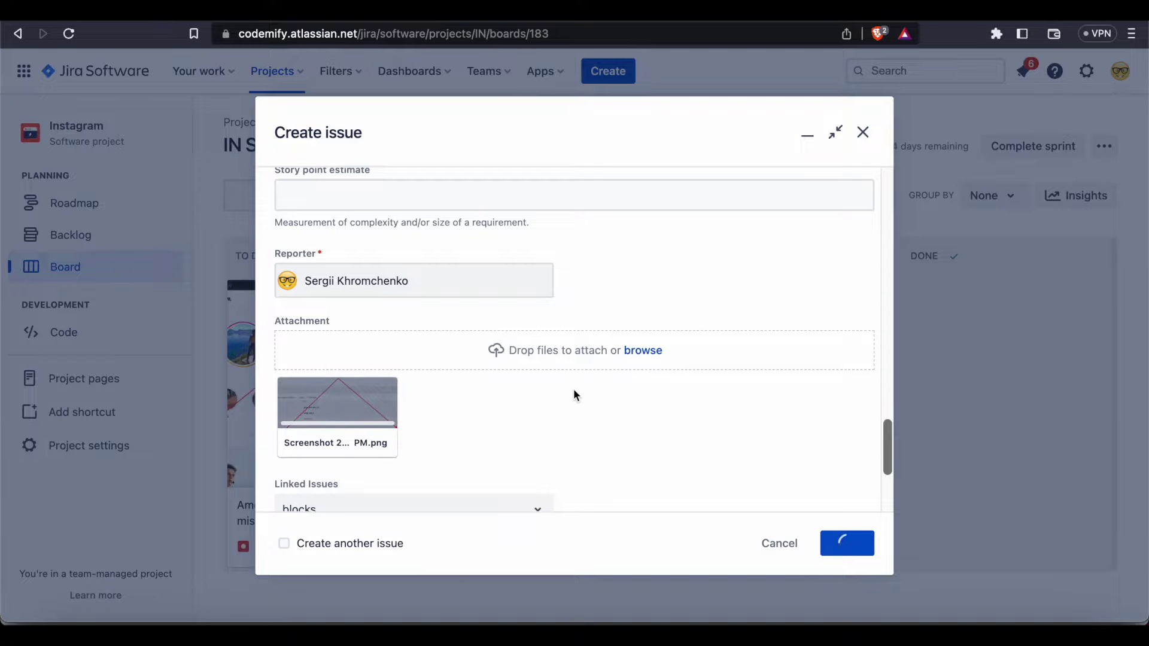
# Review the completed bug form from the linked issues up to the summary and create the issue
pyautogui.scroll(-2, 605, 422)
pyautogui.scroll(-2, 605, 429)
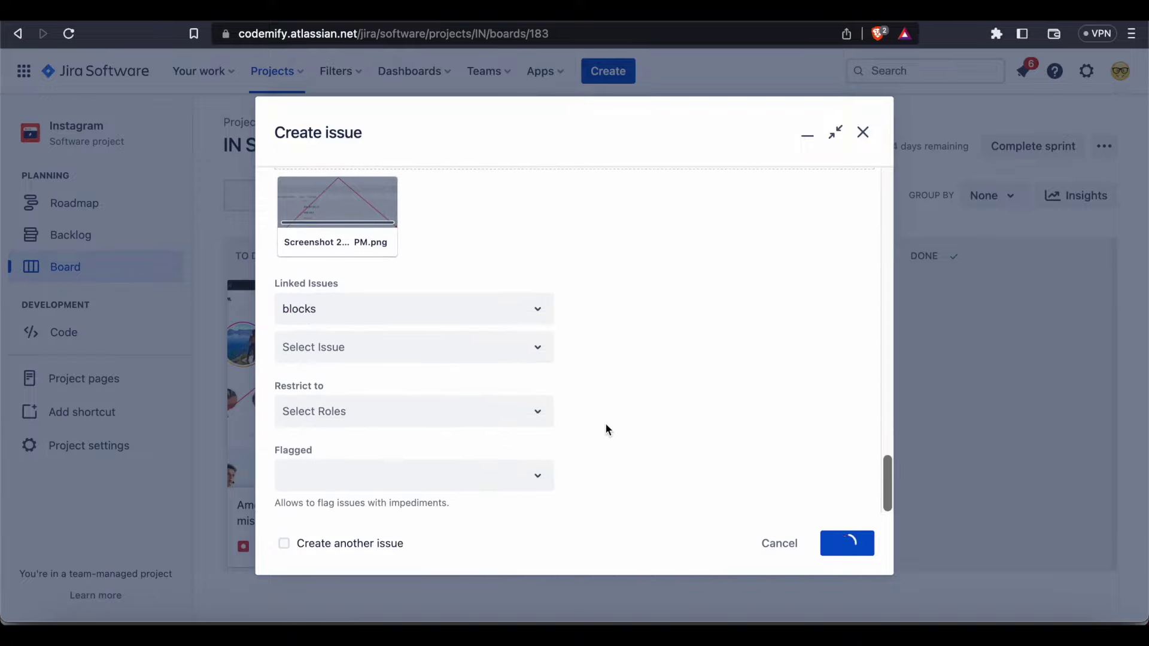
pyautogui.scroll(10, 712, 281)
pyautogui.scroll(2, 711, 281)
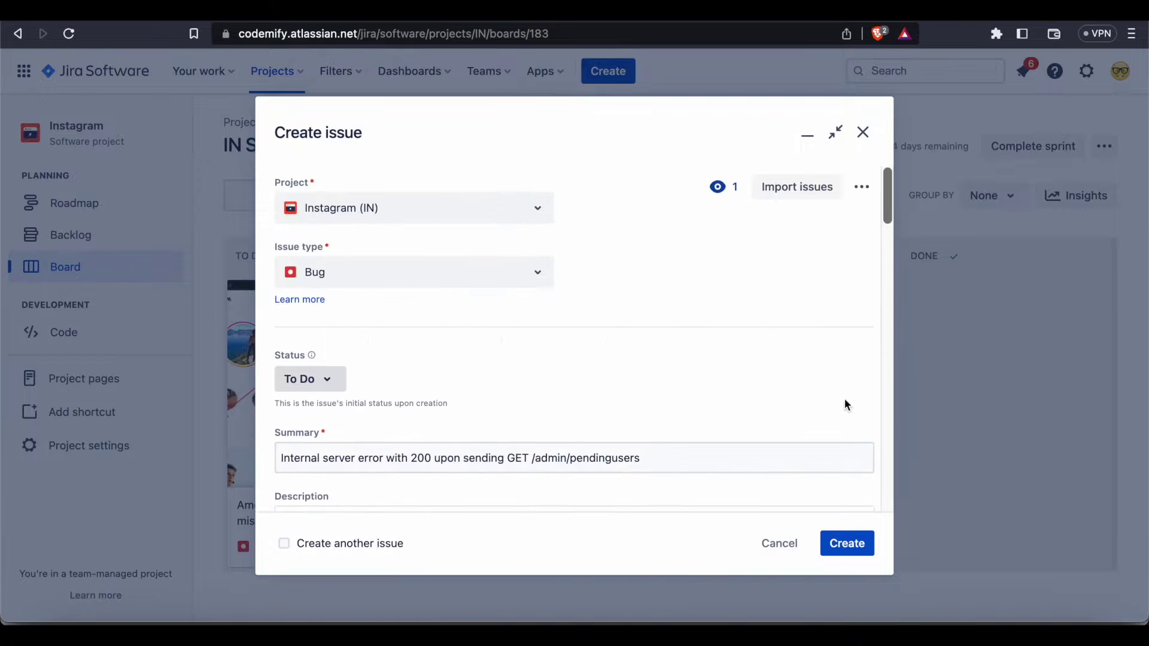
pyautogui.click(854, 546)
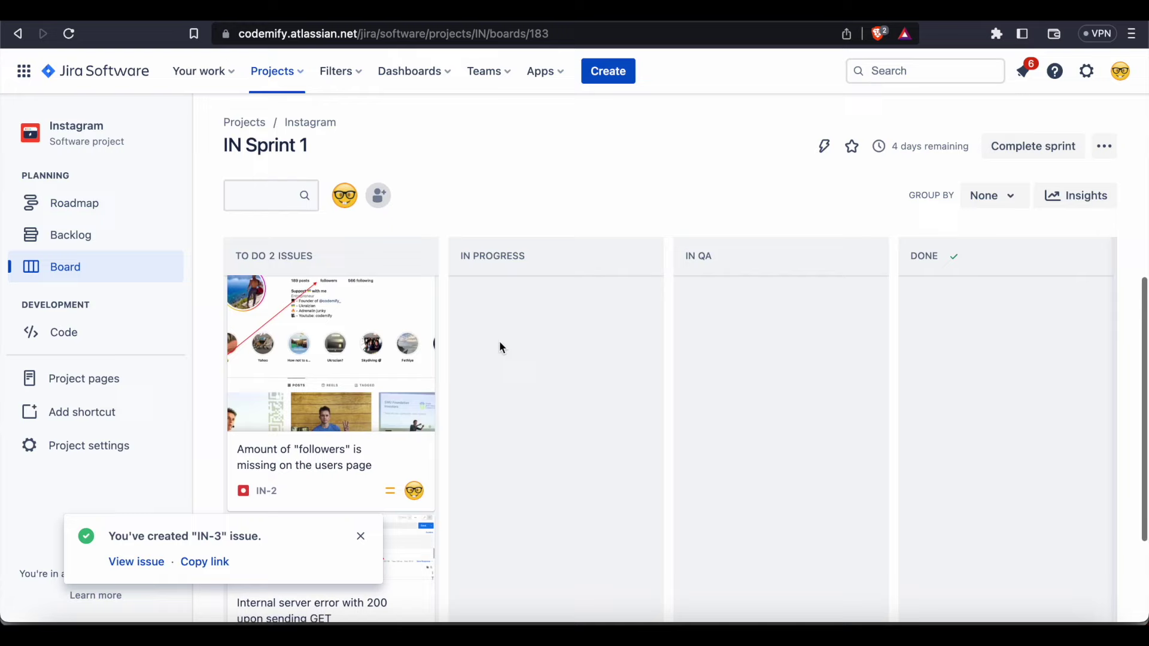
# Dismiss the creation notification and examine the new /admin/pendingusers bug card in the sprint board's To Do column
pyautogui.click(361, 536)
pyautogui.scroll(-2, 446, 351)
pyautogui.scroll(1, 447, 351)
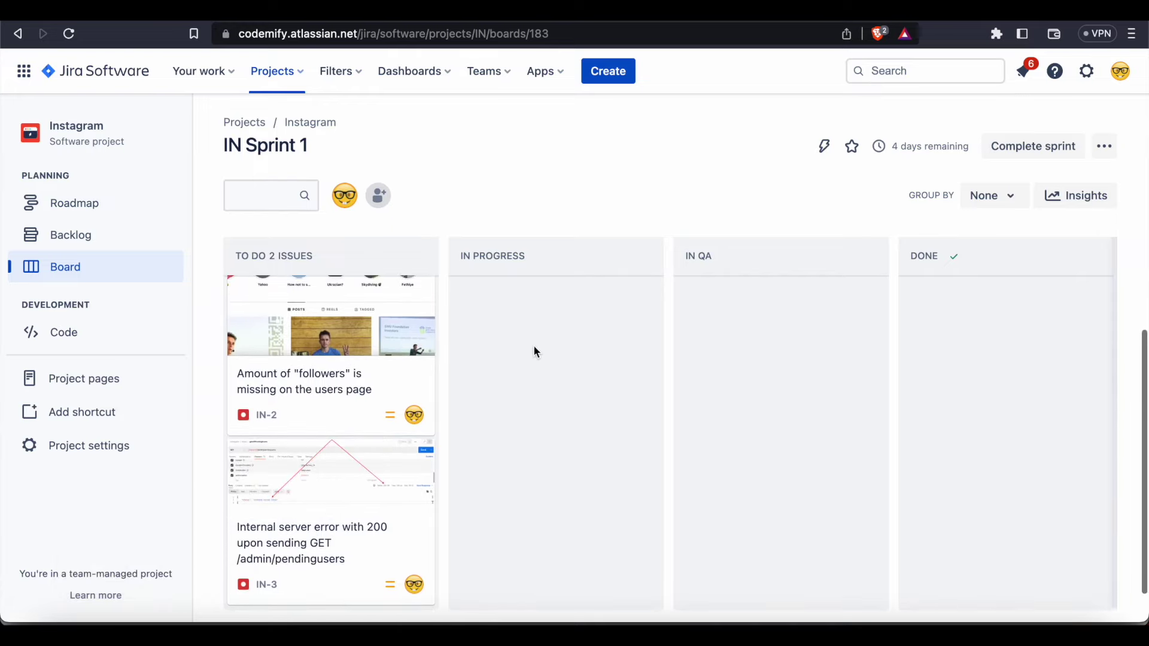
pyautogui.scroll(1, 537, 352)
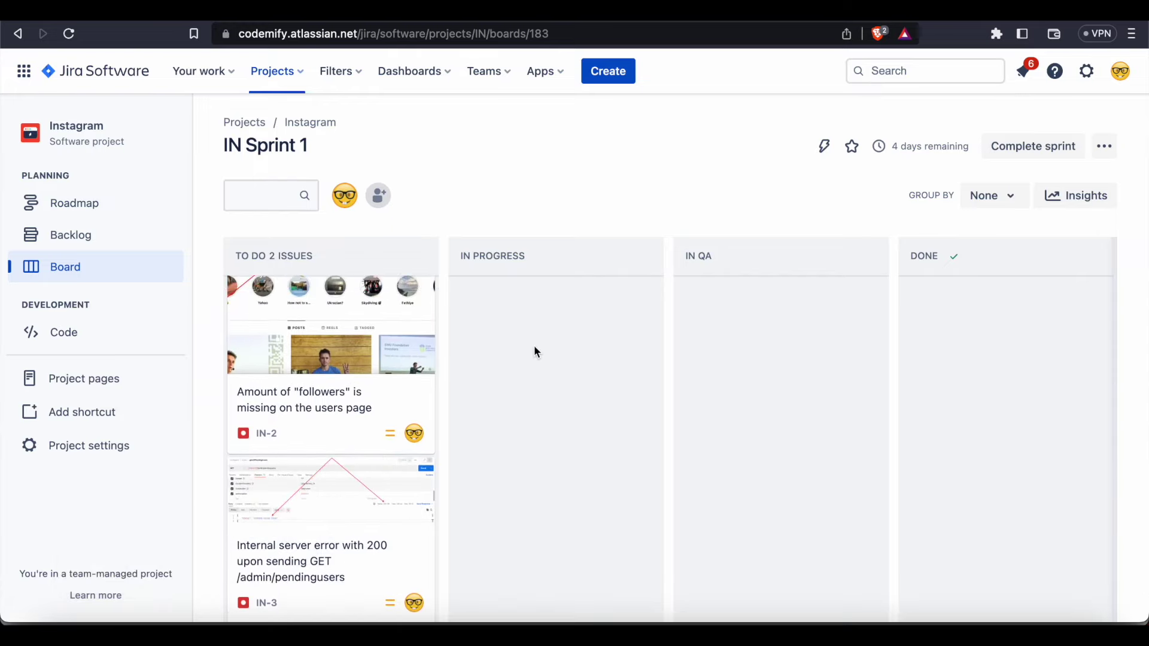